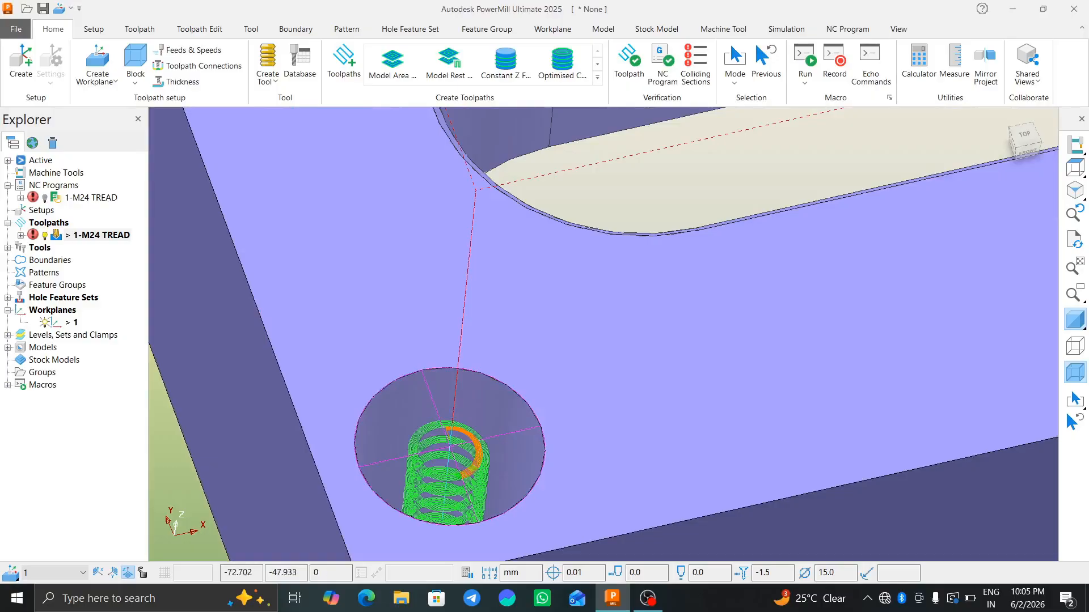
- Simulate the 1-M24 TREAD toolpath from its start at 23.0 x feed rate, watching the tool enter the first corner hole
scroll(571, 456, "down", 4)
middle_click_drag(571, 456, 545, 366)
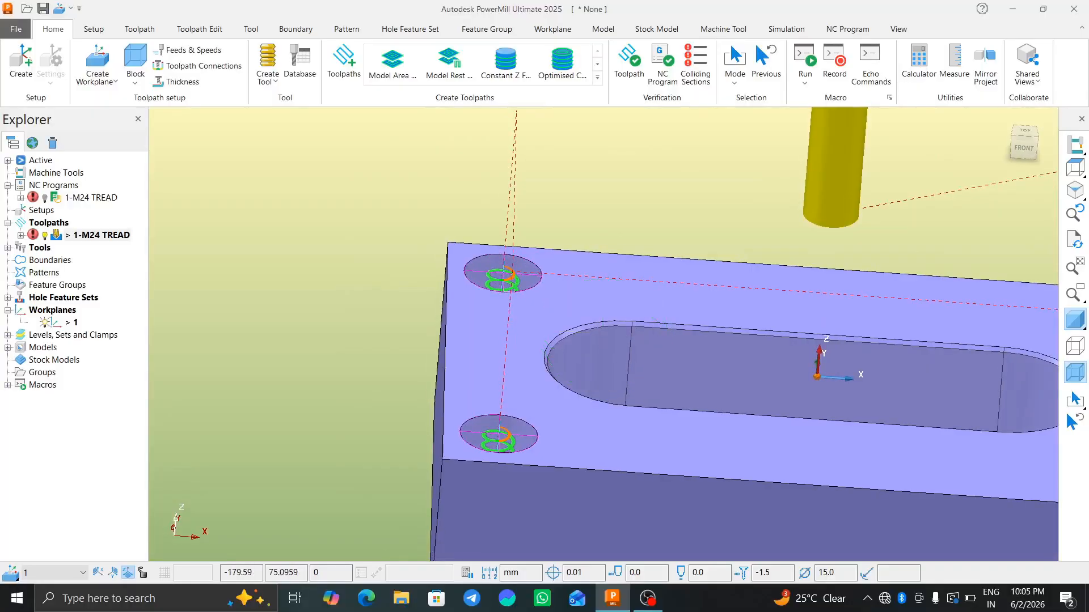
double_click(39, 247)
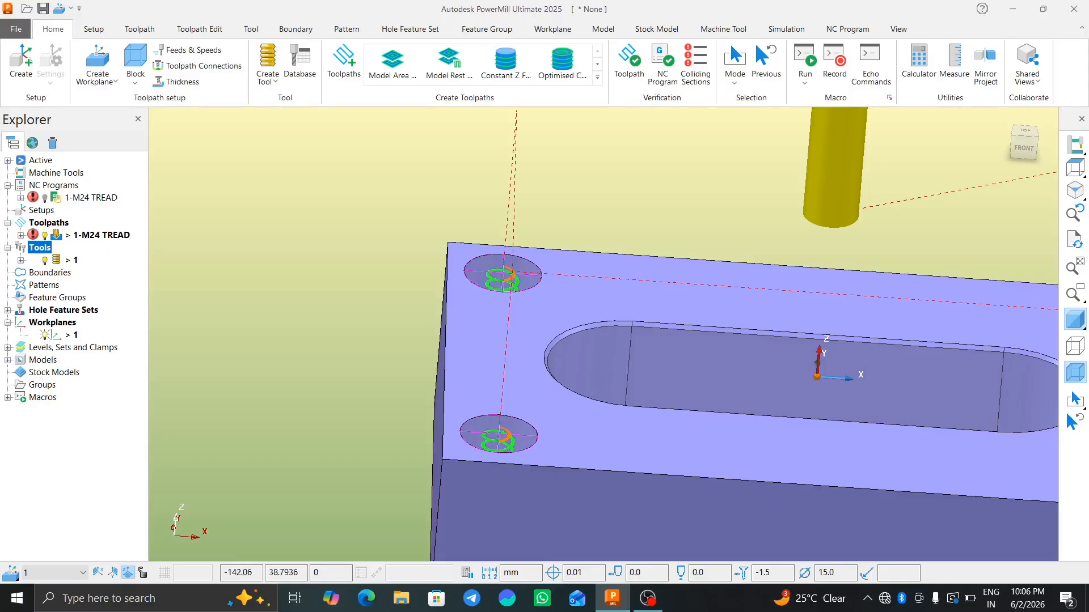
right_click(100, 235)
left_click(138, 152)
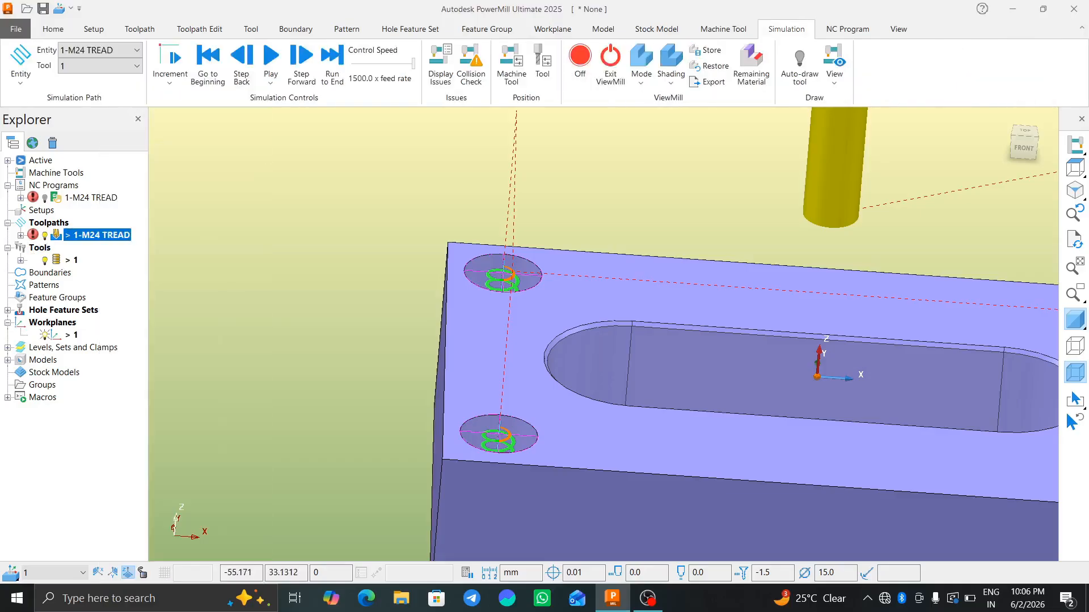
scroll(614, 302, "down", 3)
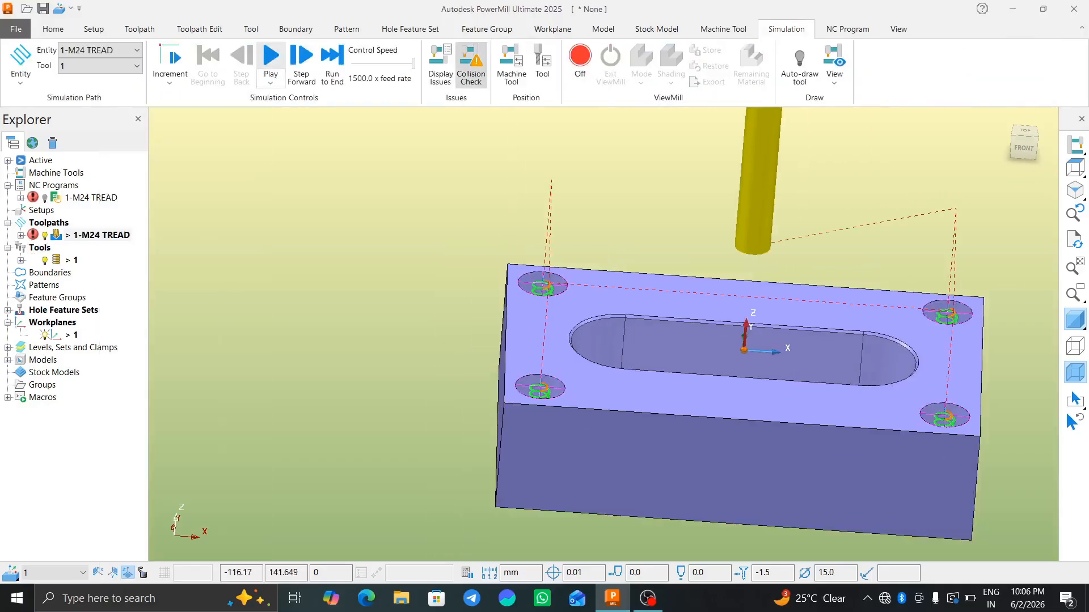
left_click(301, 62)
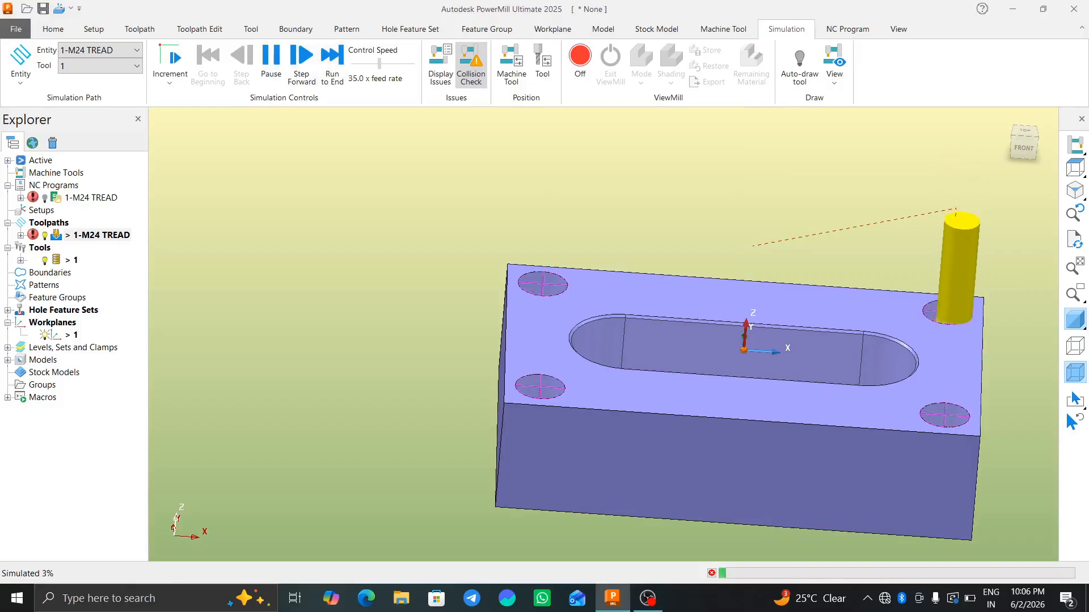
mouse_move(379, 63)
left_mouse_down()
mouse_move(359, 63)
mouse_move(371, 63)
left_mouse_up()
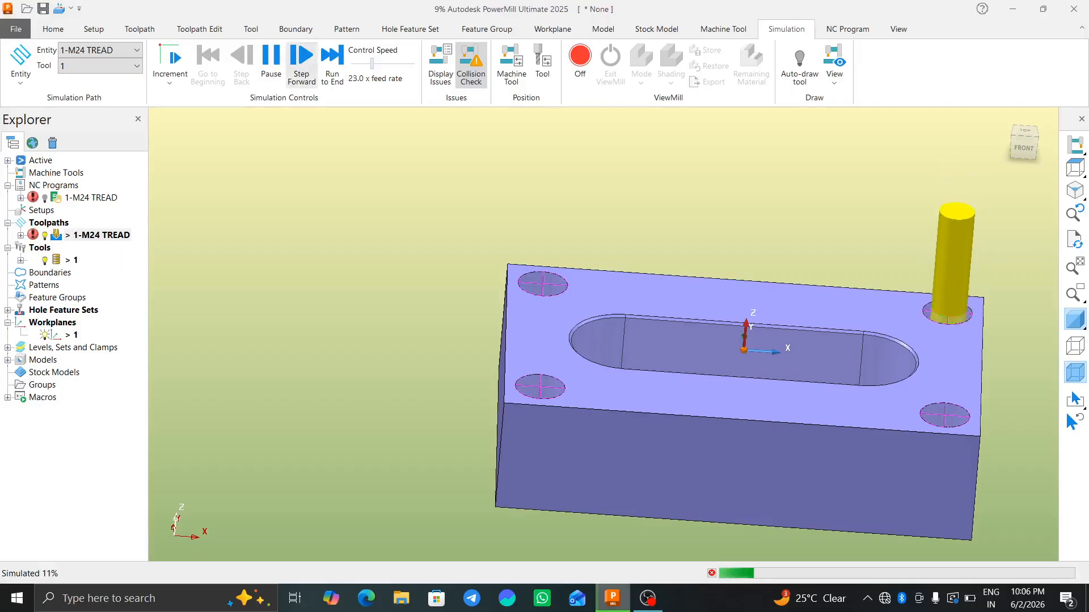
left_click(52, 28)
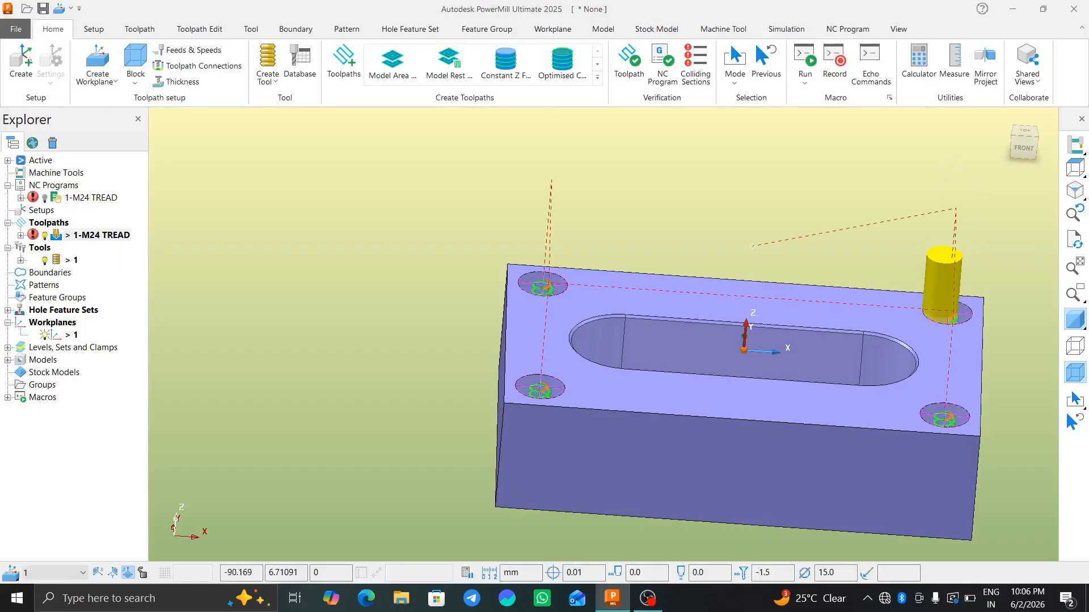
middle_click_drag(556, 329, 596, 342)
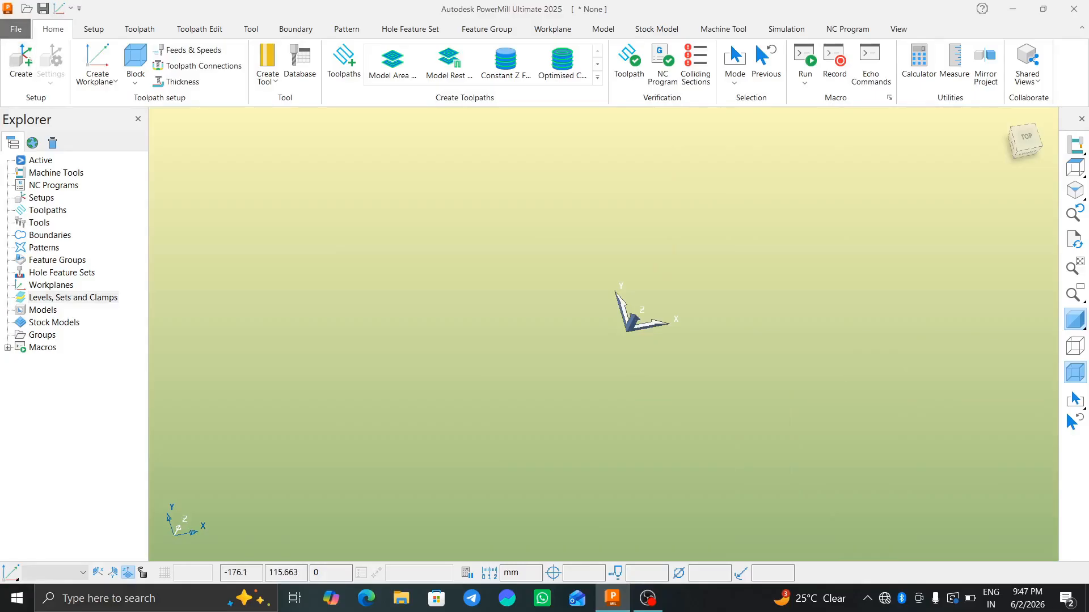
- Import the CAD model Part1 from the Desktop and dismiss the translation report
left_click(16, 29)
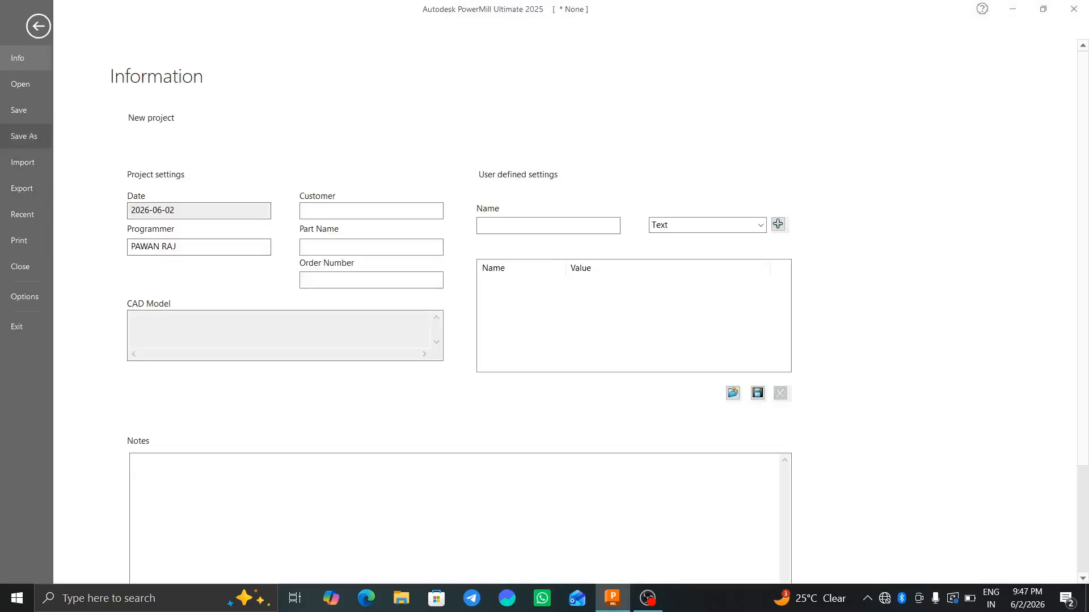
left_click(23, 162)
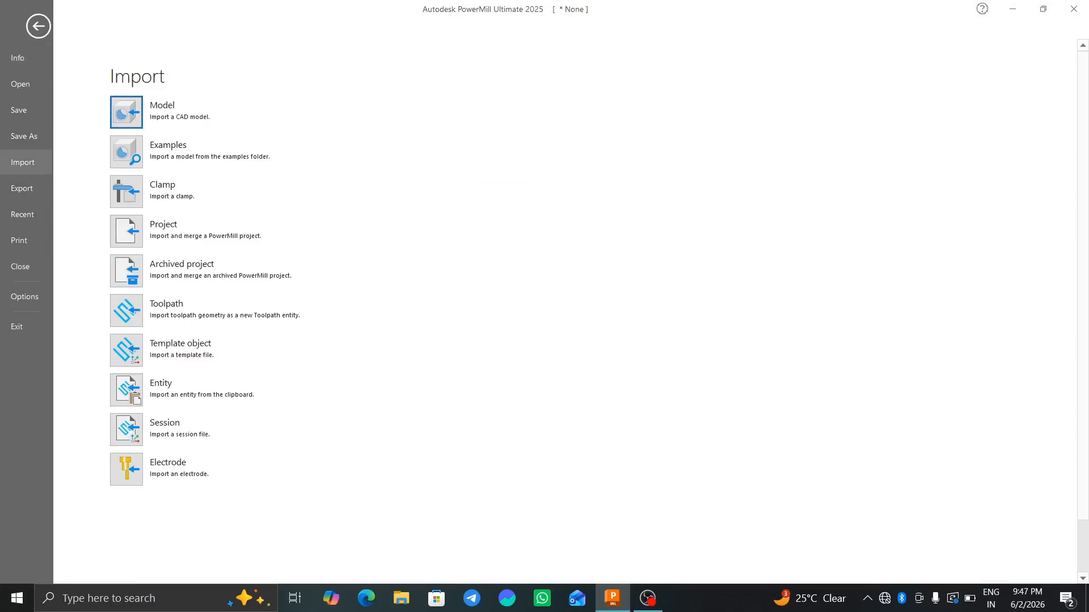
left_click(127, 112)
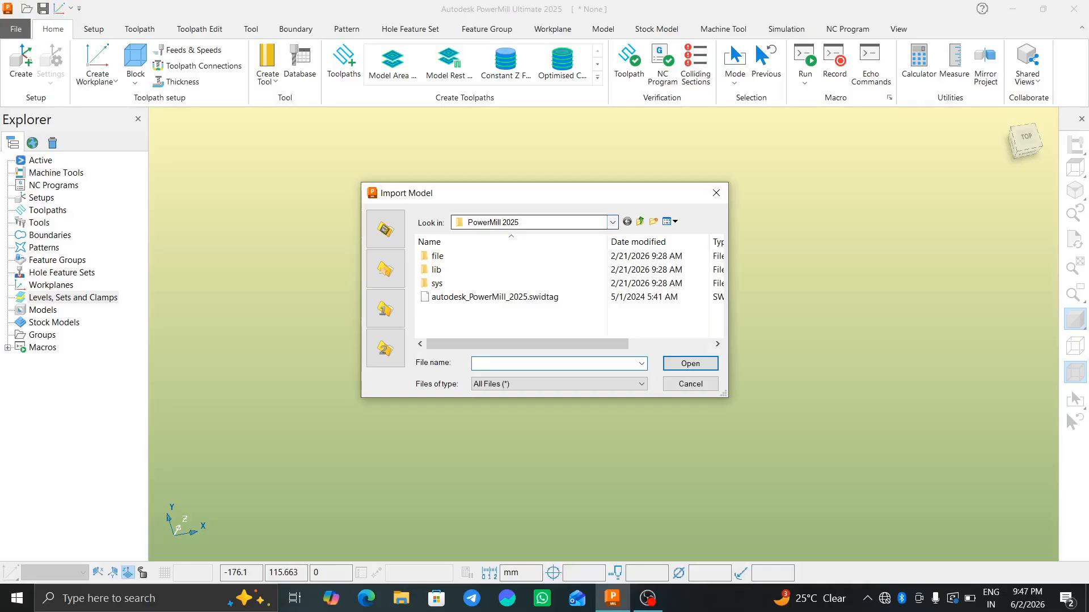
left_click(612, 223)
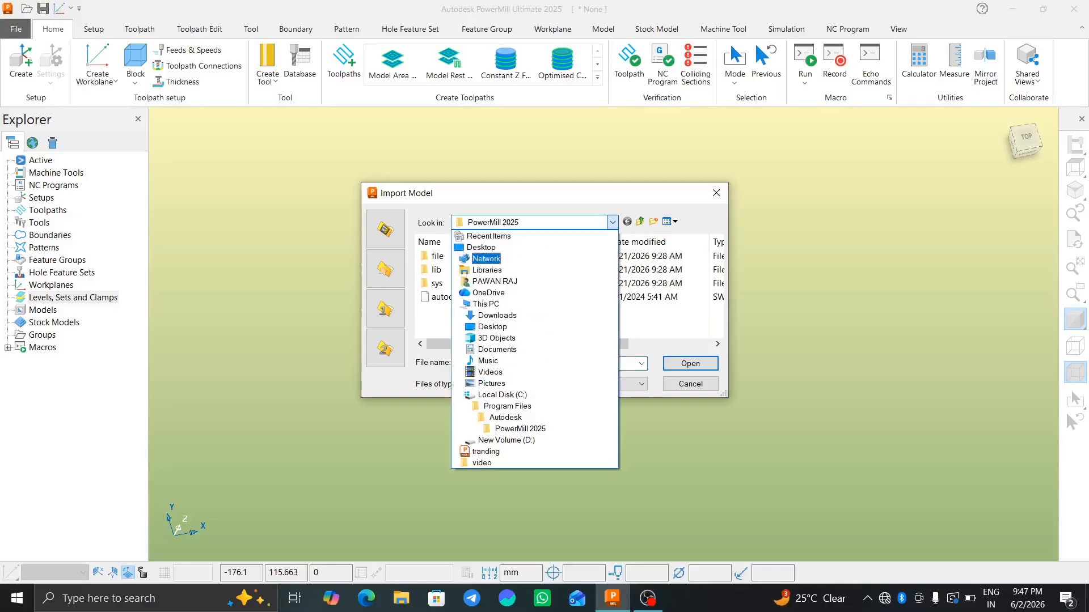
left_click(492, 327)
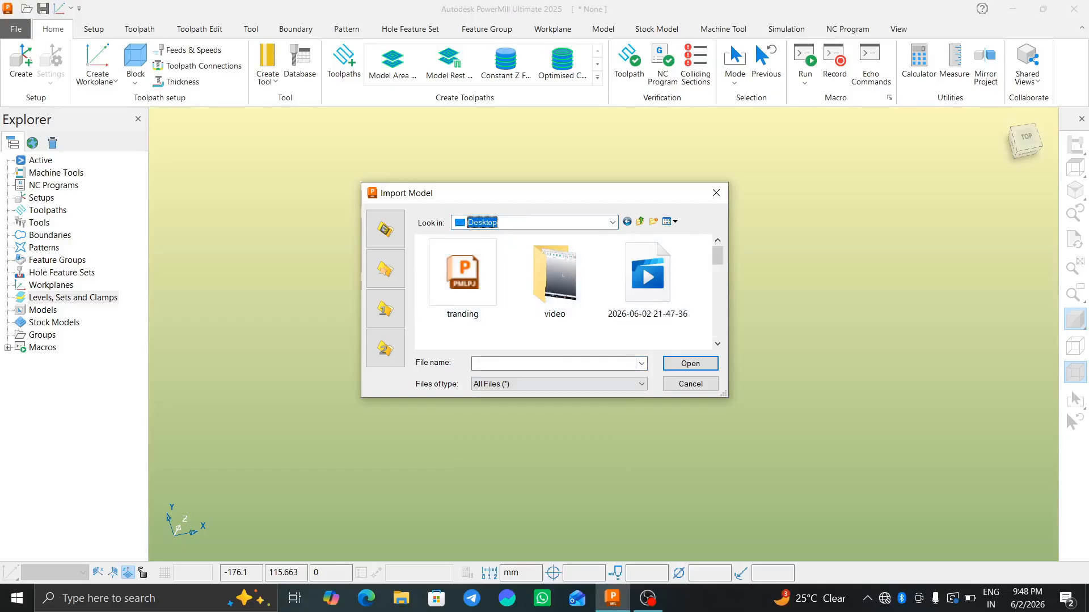
scroll(564, 292, "down", 8)
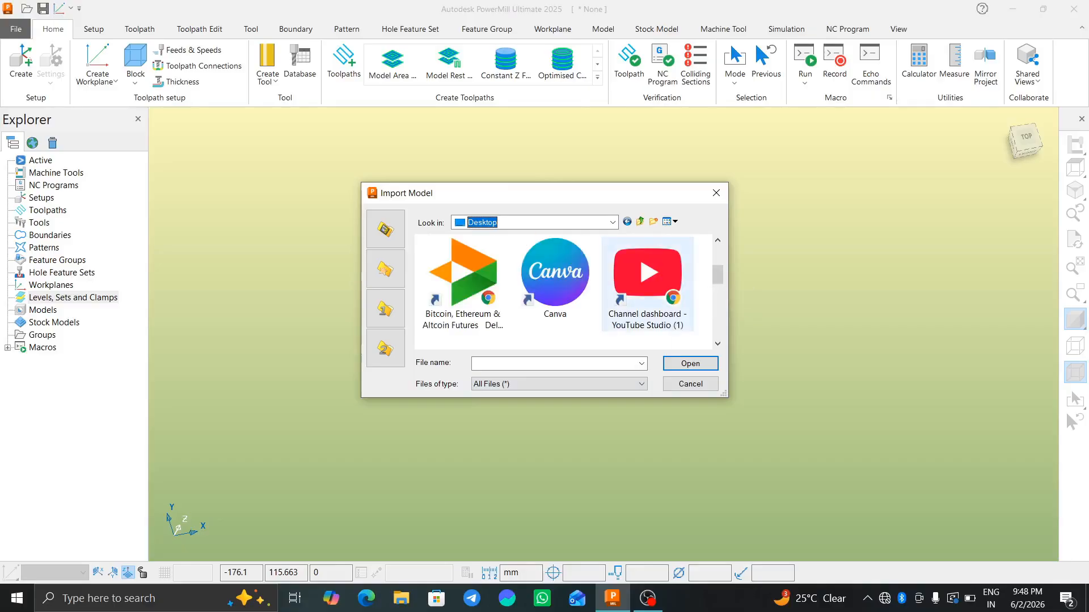
left_click(555, 329)
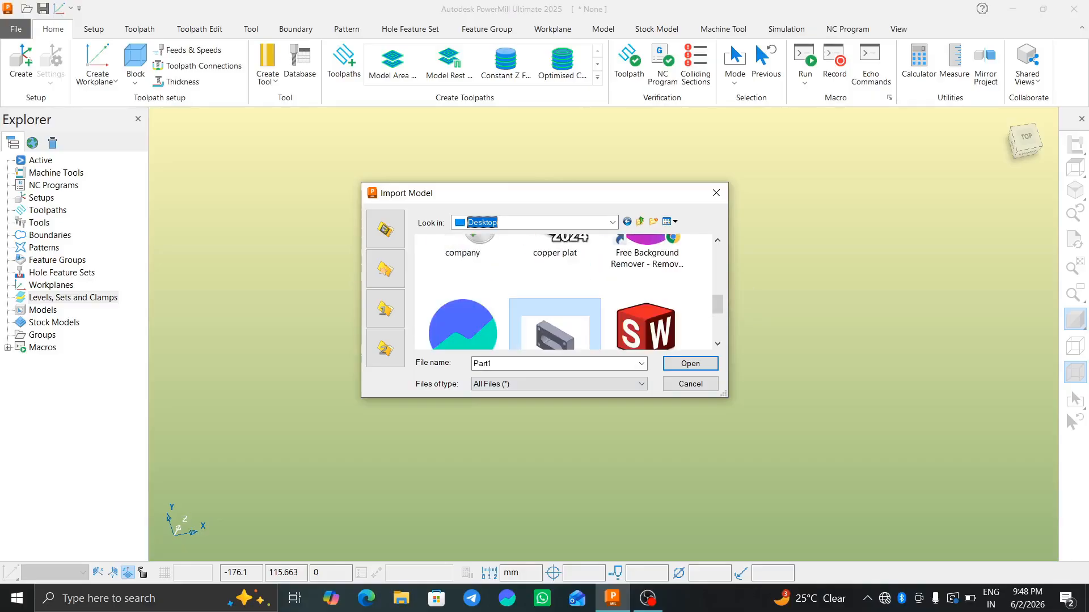
scroll(564, 292, "down", 1)
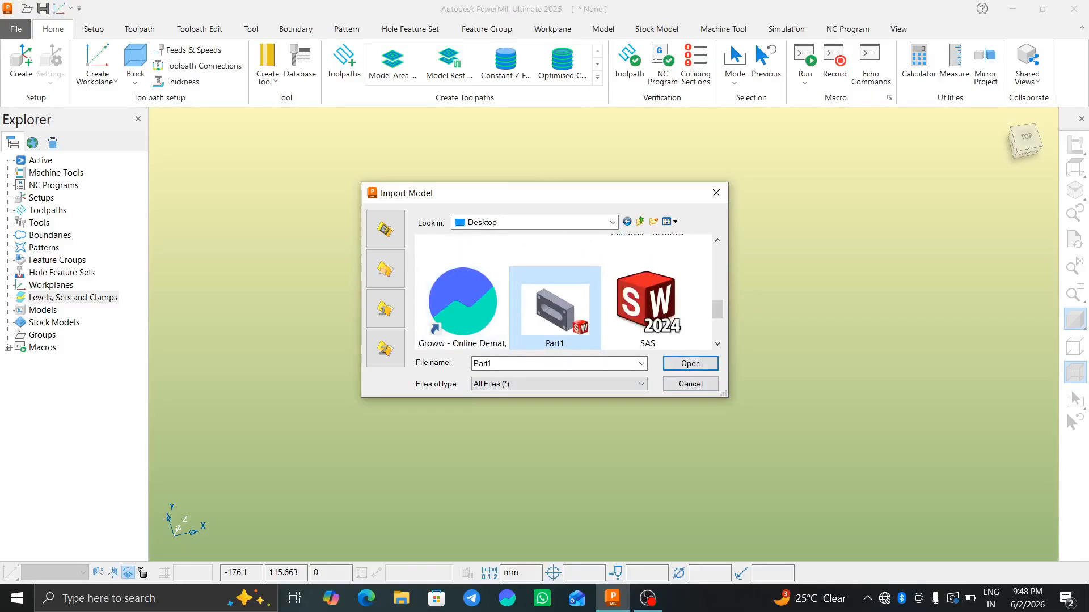
left_click(690, 363)
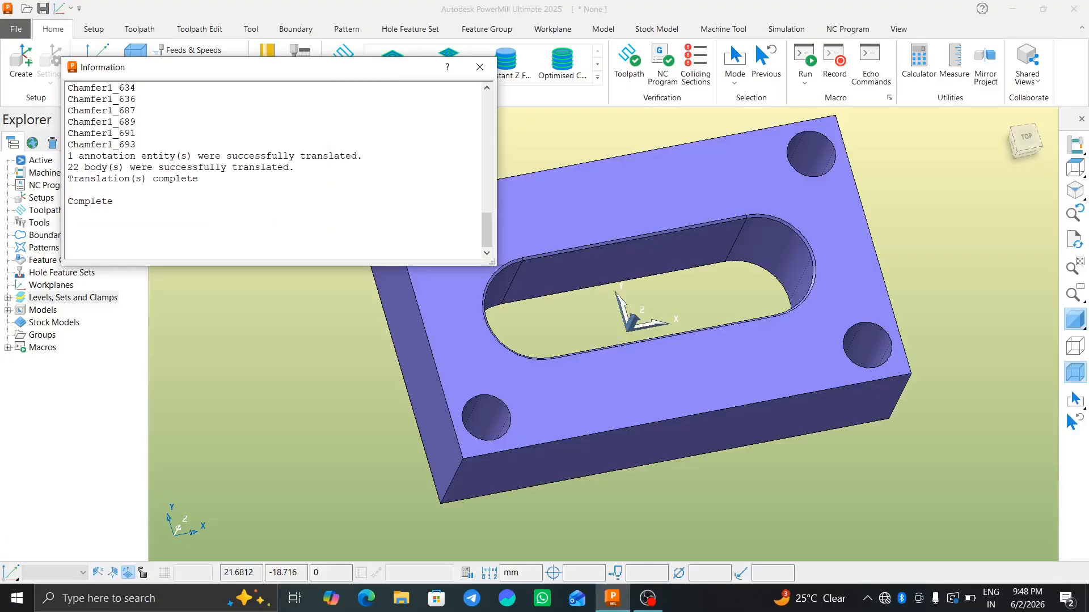
left_click(479, 67)
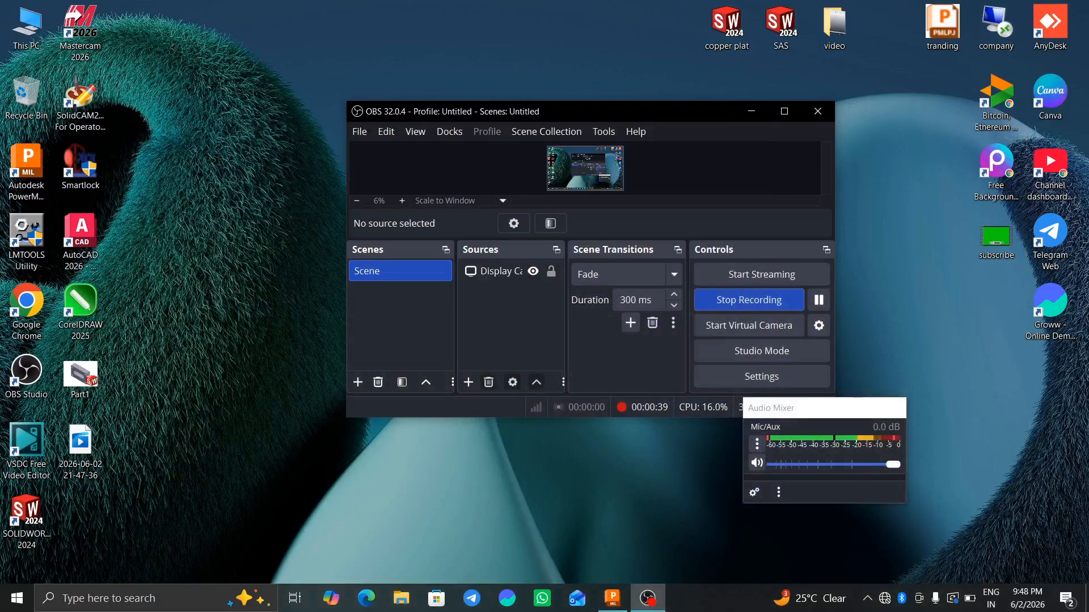
left_click(751, 111)
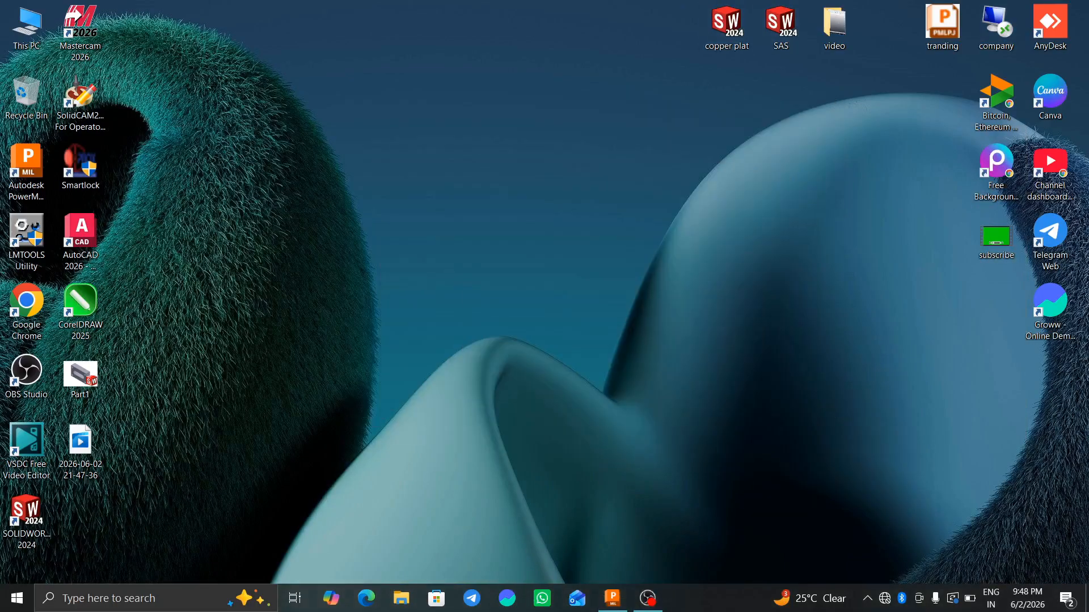
left_click_drag(94, 387, 100, 349)
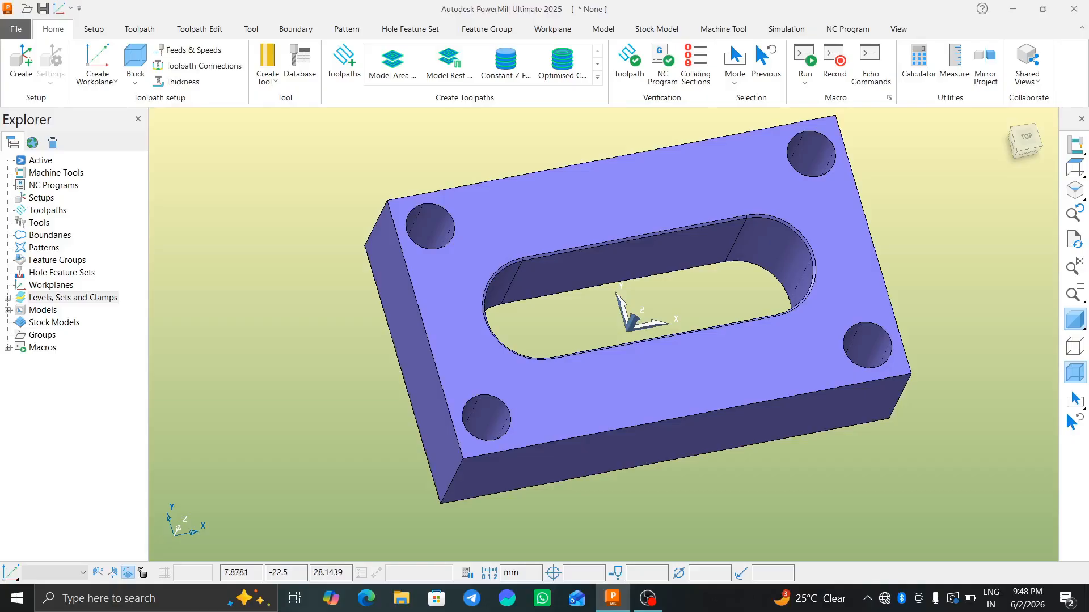
- Measure the diameter of the plate's rear corner hole on the negative X side
mouse_move(624, 318)
middle_mouse_down()
mouse_move(613, 287)
mouse_move(629, 315)
mouse_move(624, 307)
middle_mouse_up()
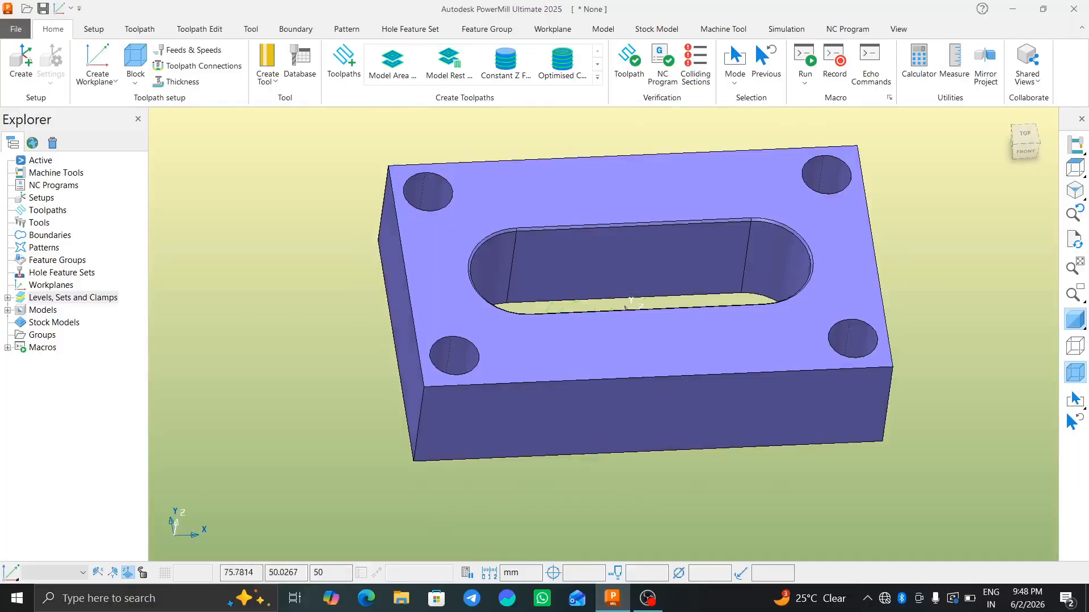
left_click(953, 62)
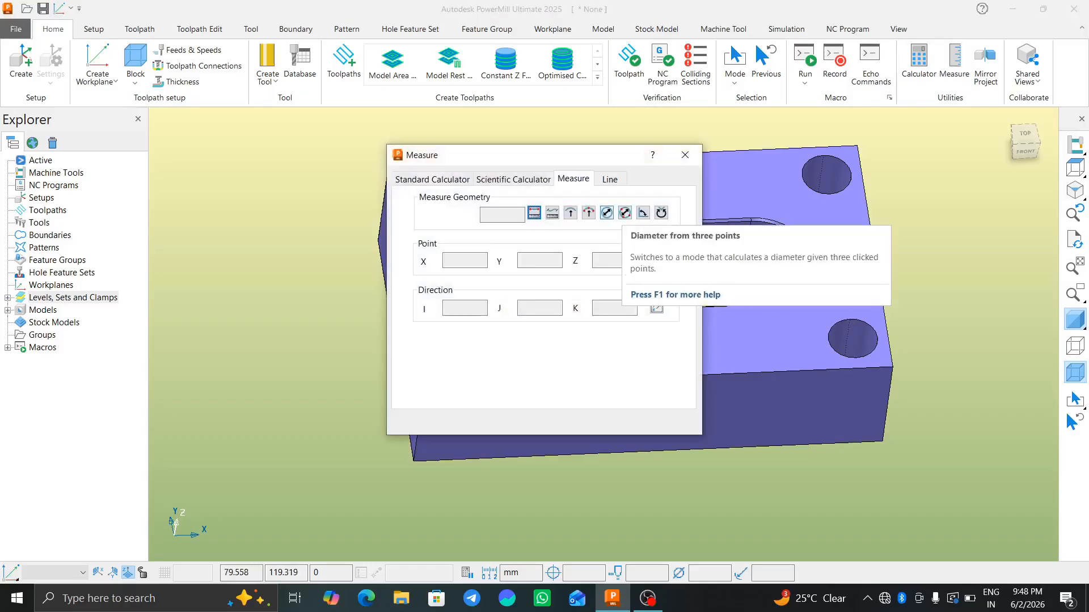
left_click(607, 212)
scroll(446, 186, "up", 2)
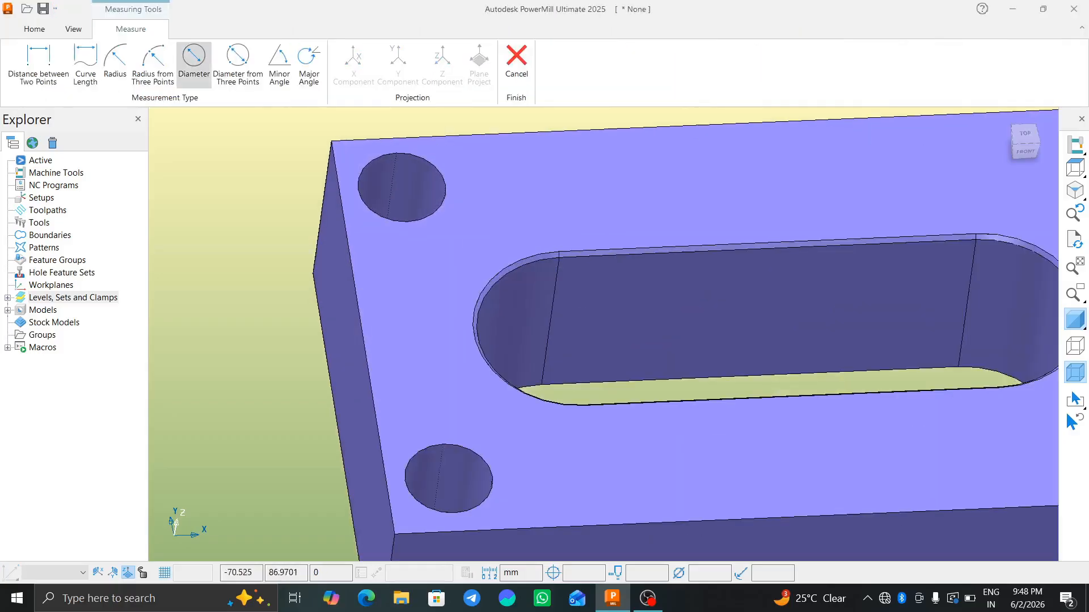
left_click(445, 186)
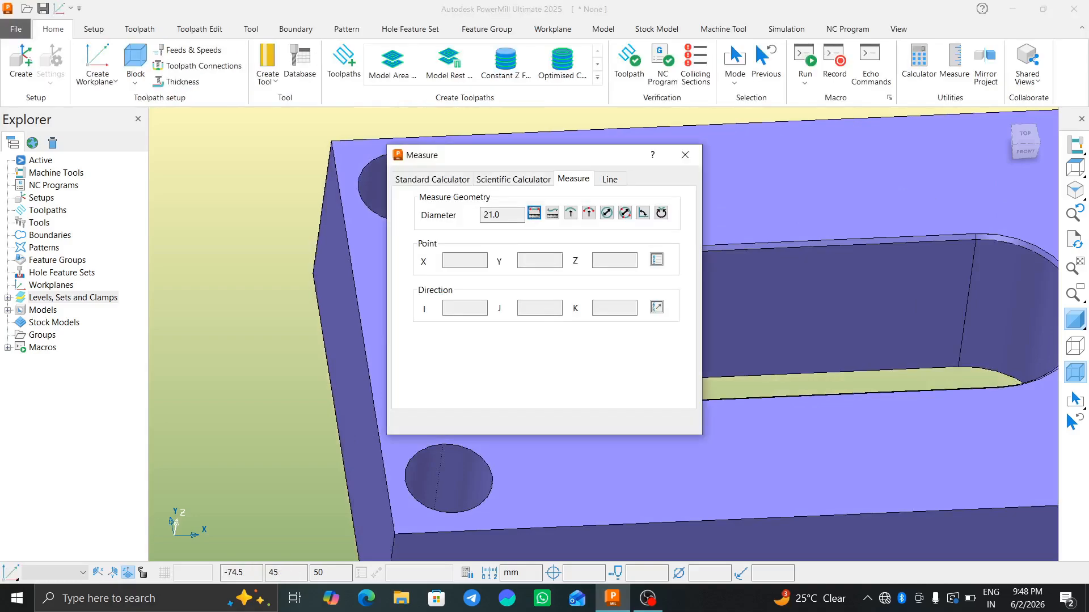
double_click(499, 215)
left_click(685, 155)
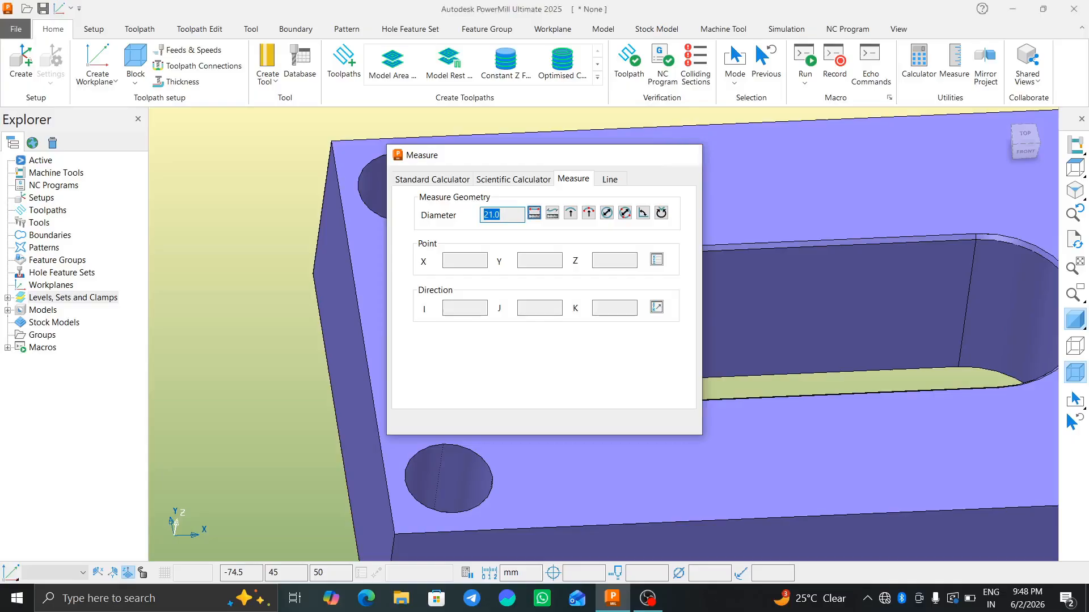
- Examine the plate's four corner holes and central slot from several angles, ending with the view from above
scroll(720, 234, "down", 4)
scroll(722, 234, "up", 4)
scroll(742, 240, "down", 6)
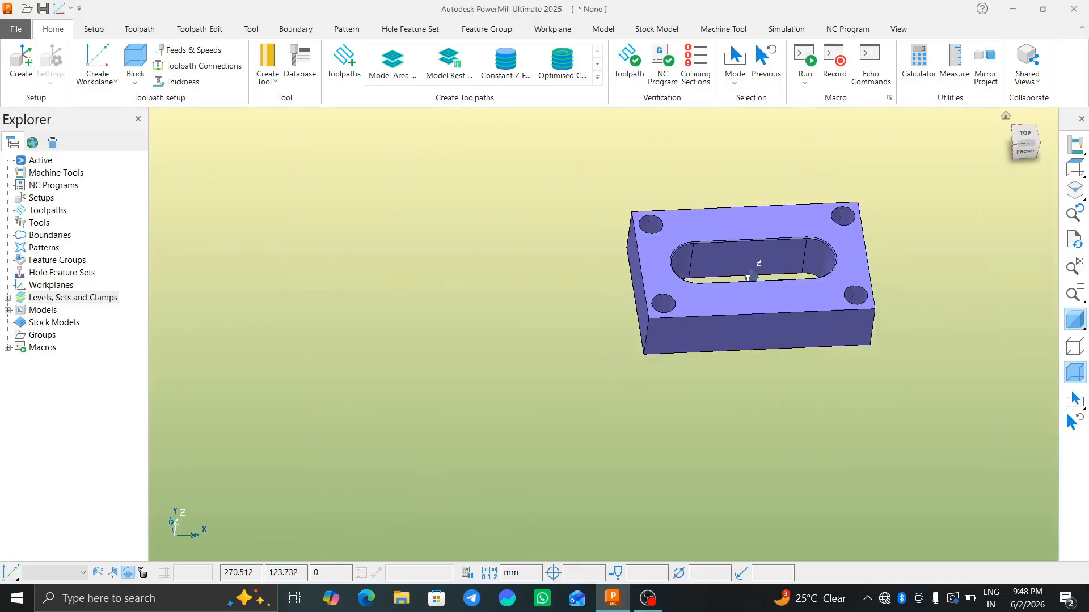
left_click(1075, 169)
middle_click_drag(681, 359, 713, 273)
scroll(713, 274, "down", 4)
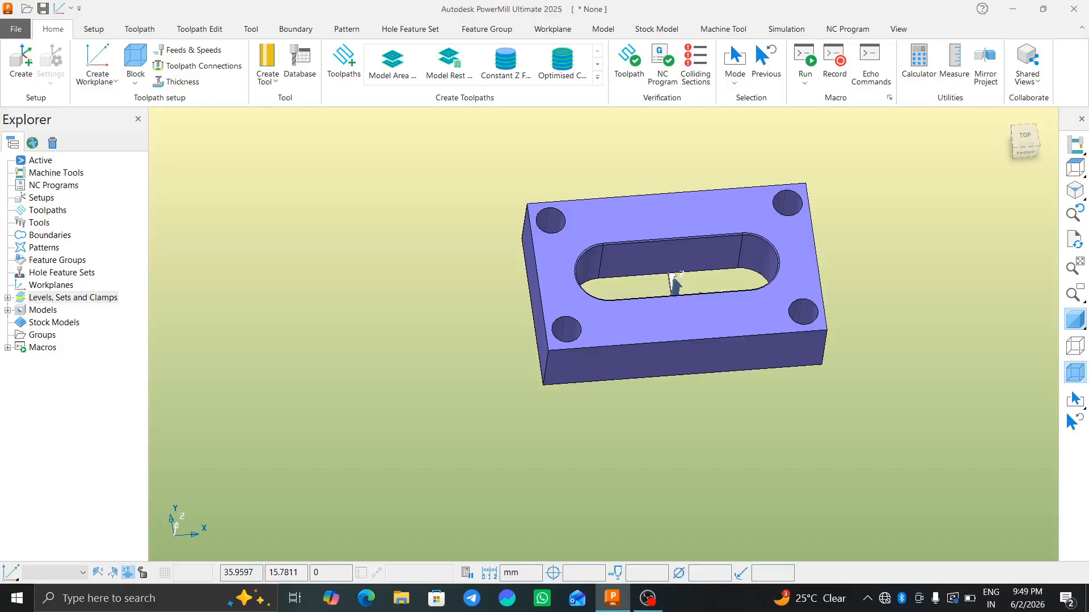
middle_click_drag(706, 170, 552, 244)
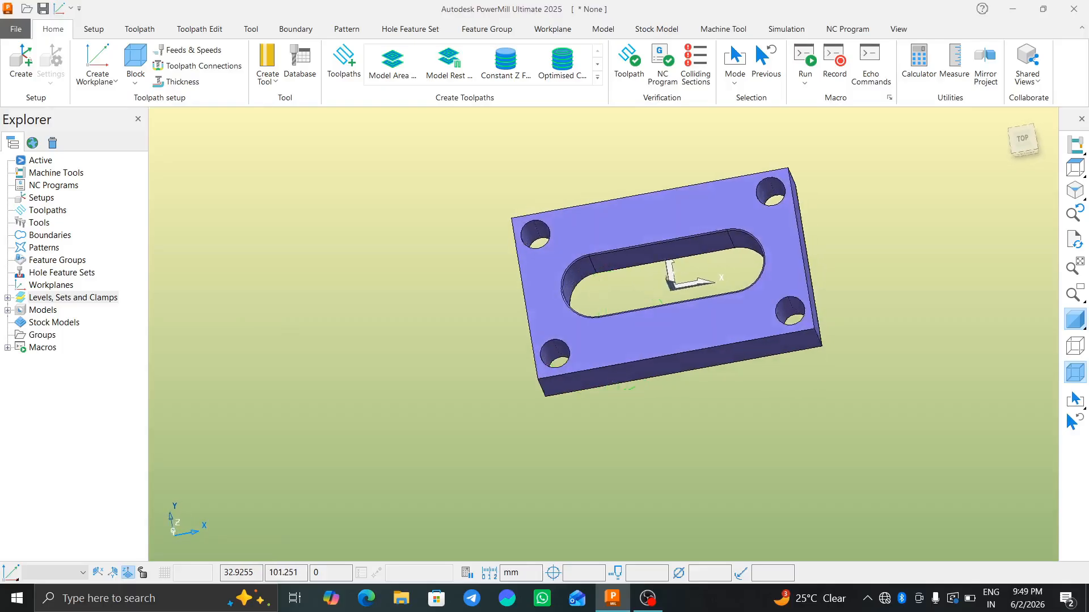
scroll(552, 243, "up", 5)
scroll(550, 239, "up", 3)
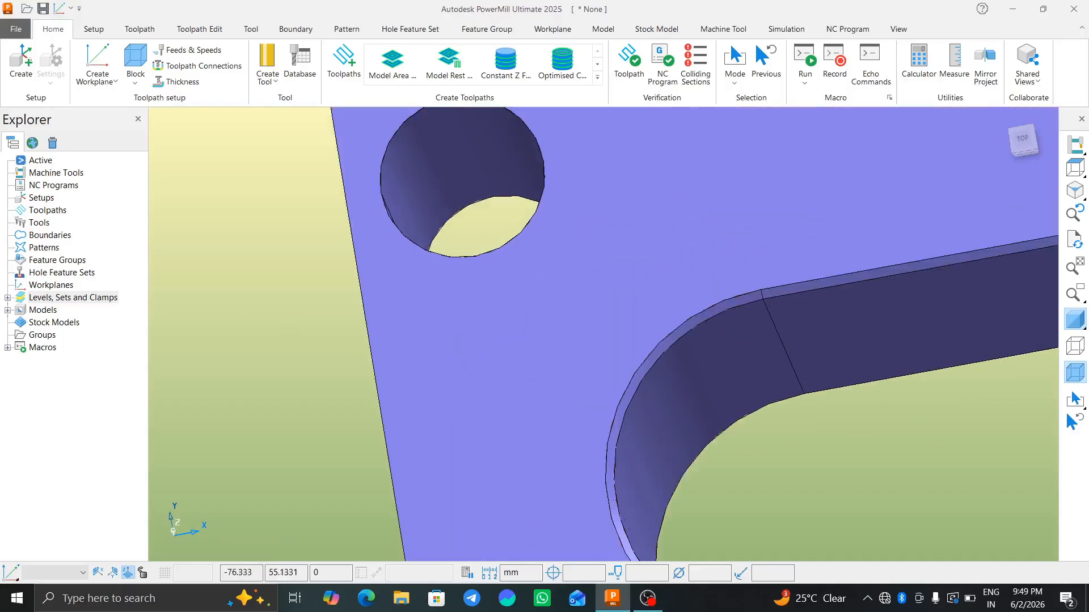
scroll(516, 191, "down", 3)
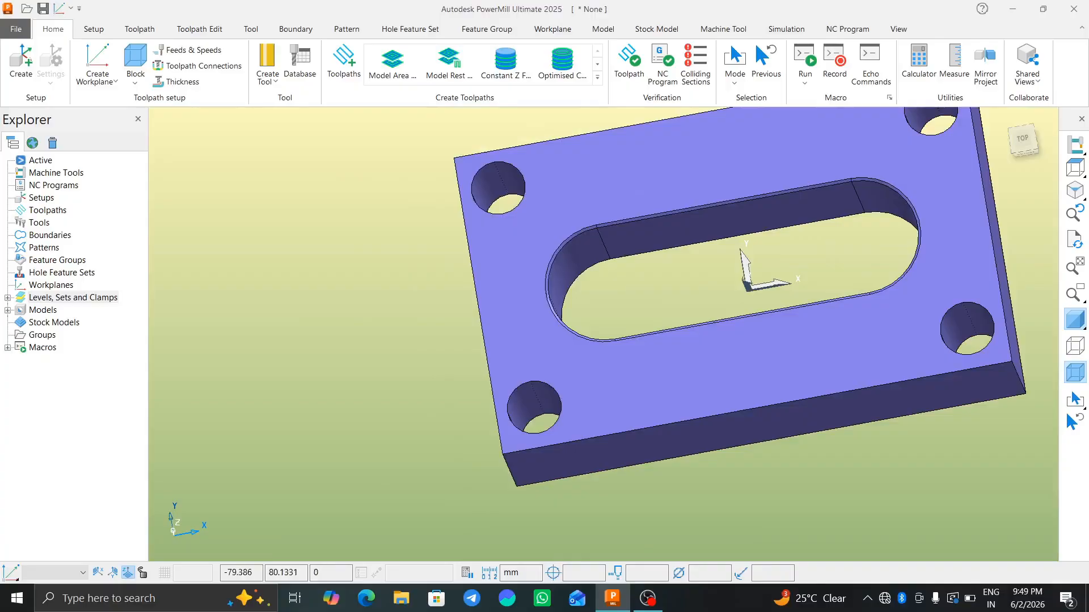
left_click(1075, 168)
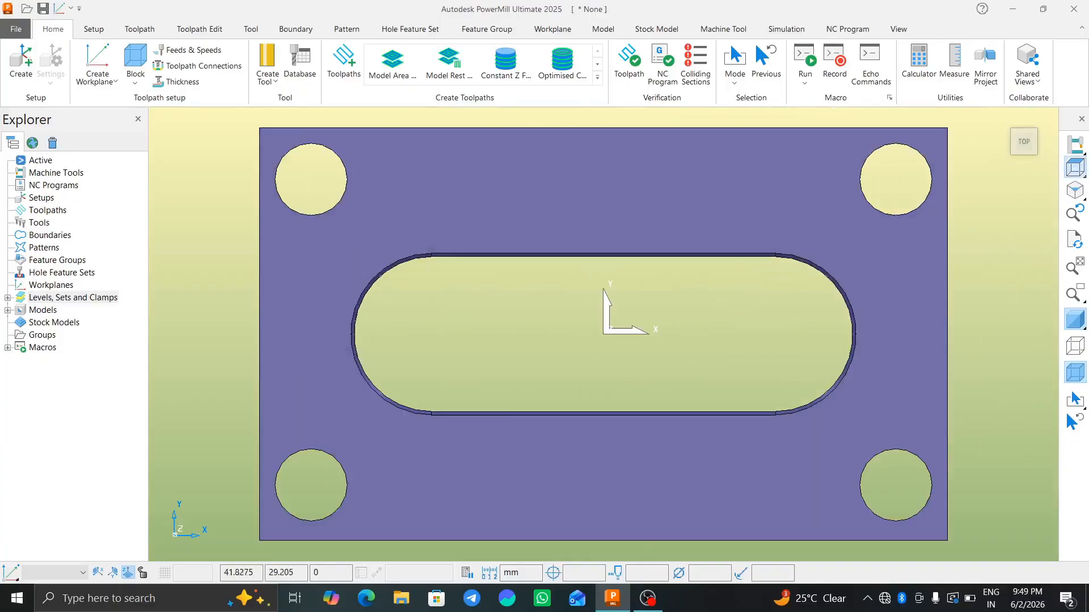
middle_click_drag(740, 258, 751, 219)
mouse_move(602, 292)
middle_mouse_down()
mouse_move(596, 317)
mouse_move(600, 304)
middle_mouse_up()
scroll(566, 249, "down", 2)
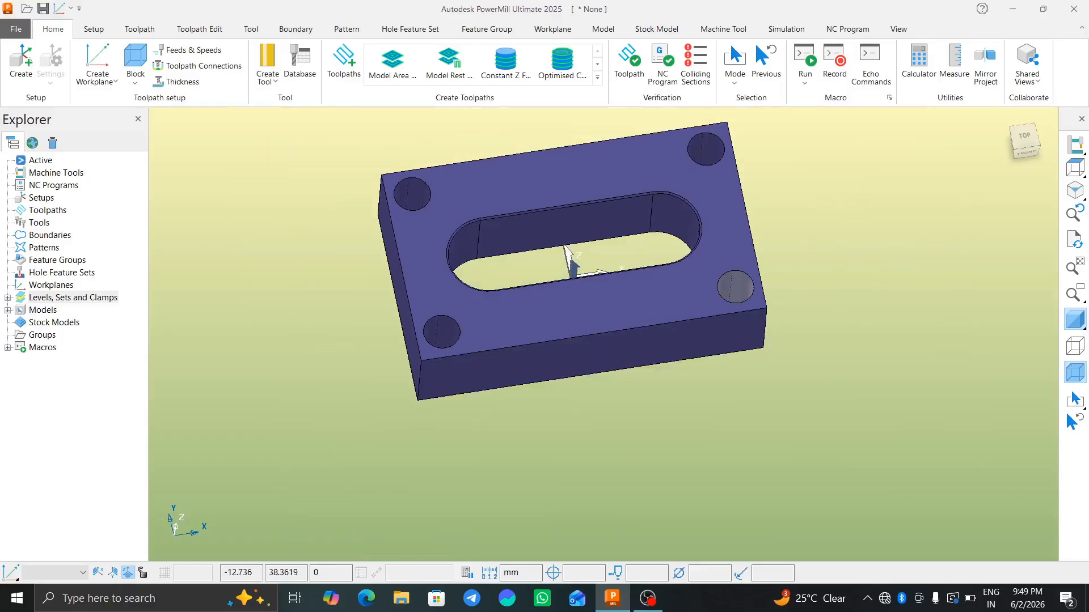
scroll(565, 249, "up", 3)
scroll(584, 273, "down", 2)
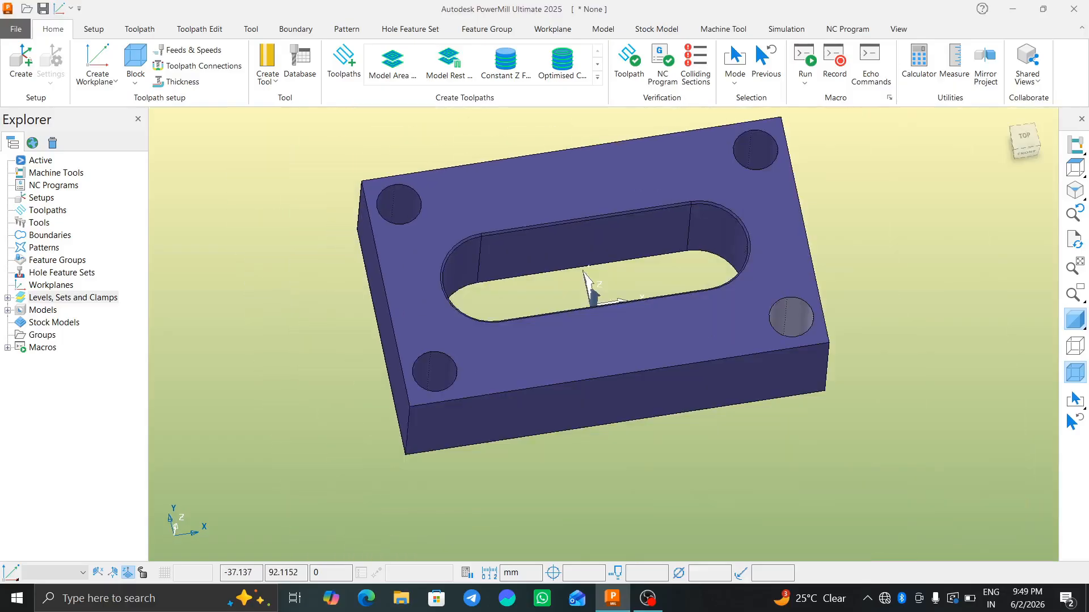
middle_click_drag(584, 272, 580, 273)
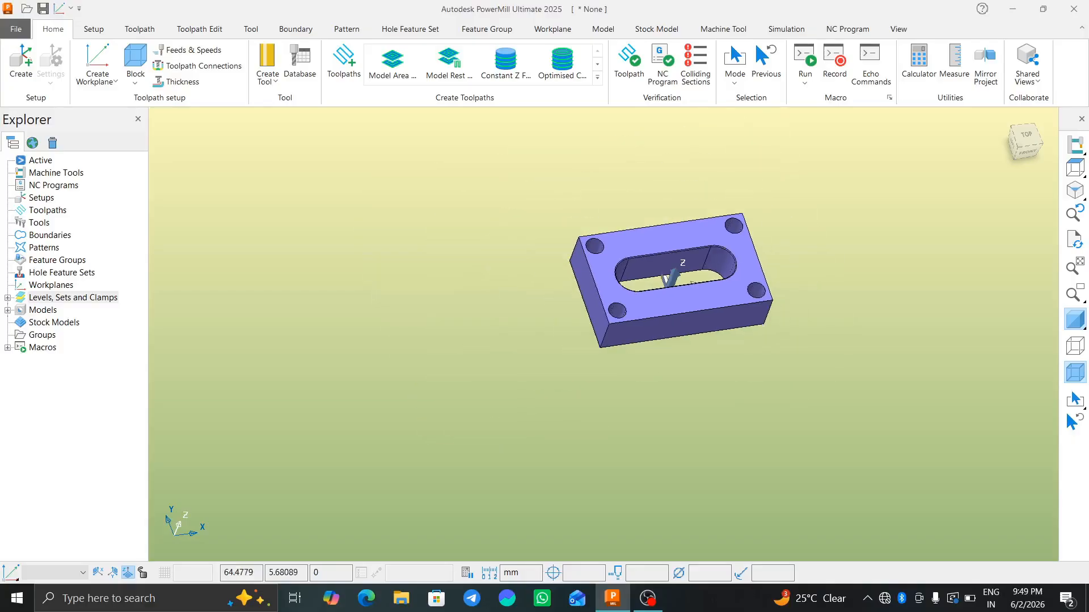
left_click(1074, 167)
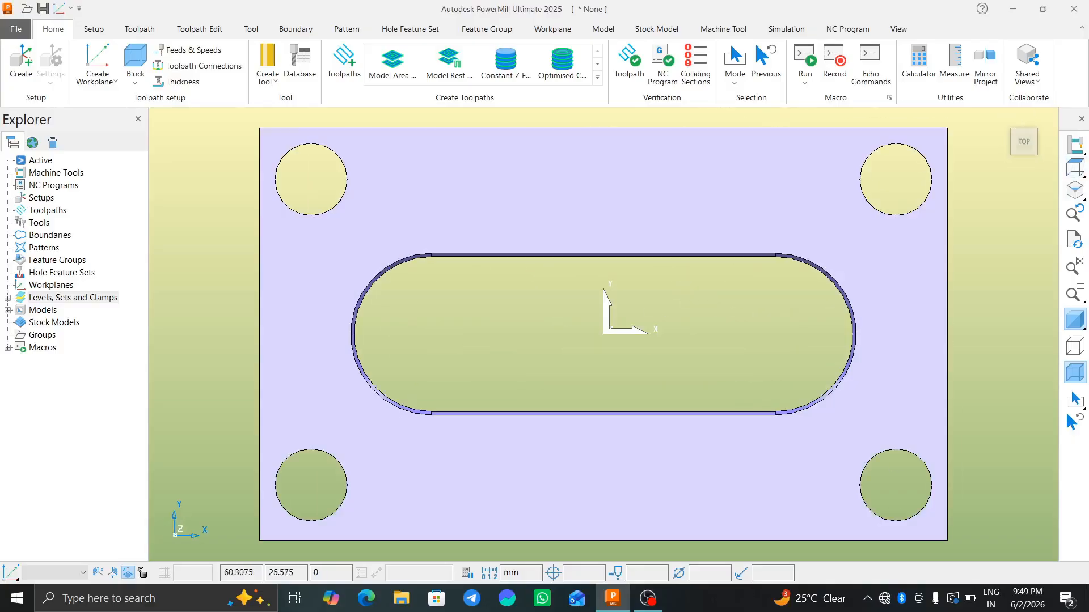
- Create a box block calculated from the model with 0.0 expansion in the active workplane coordinate system
scroll(802, 259, "down", 4)
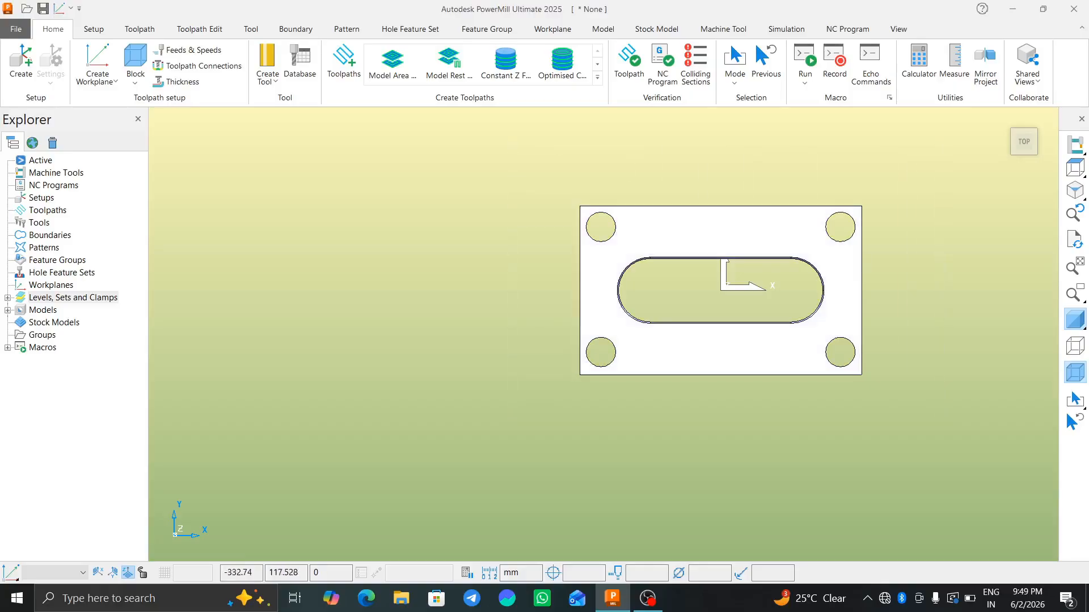
left_click(135, 57)
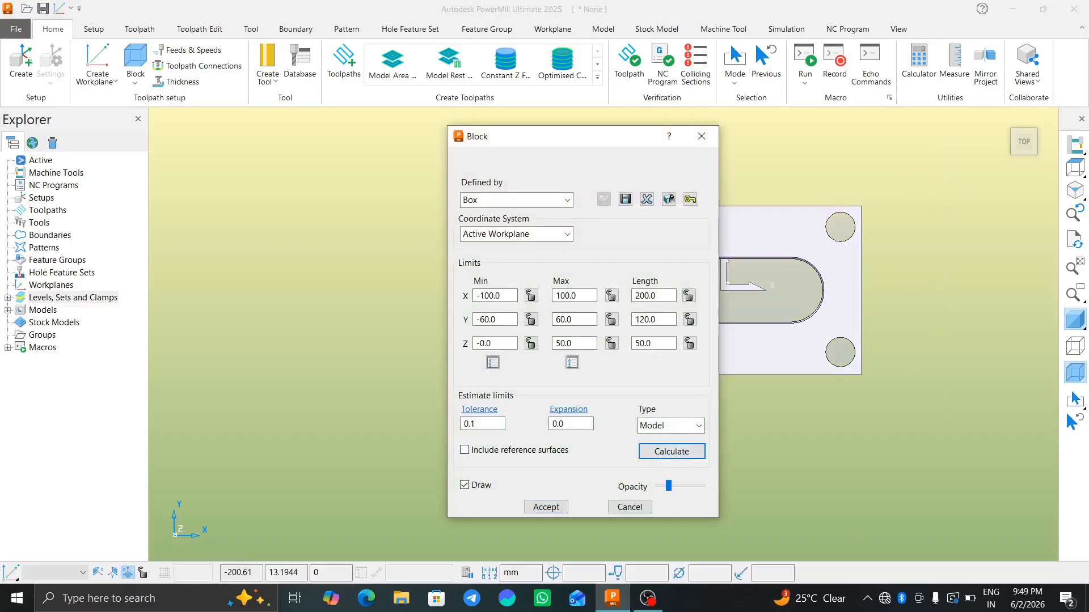
left_click_drag(661, 296, 593, 320)
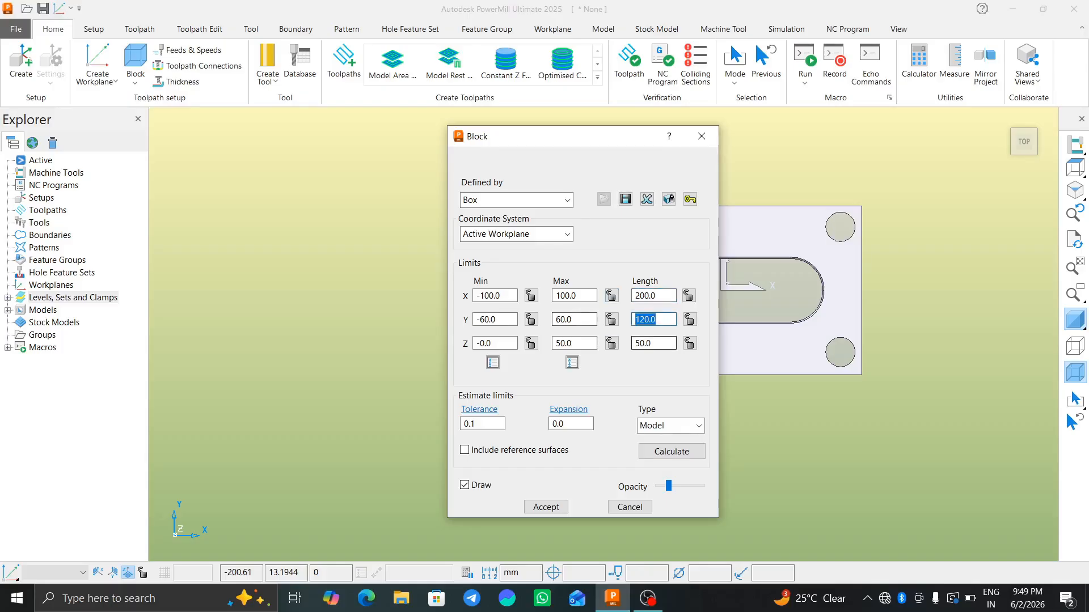
left_click_drag(658, 343, 592, 343)
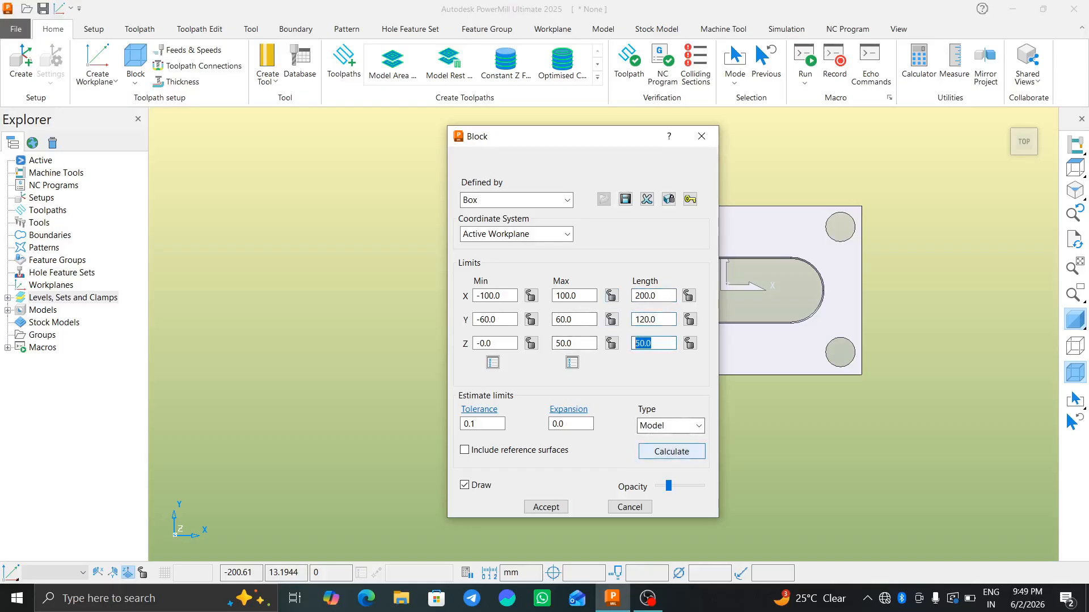
left_click(672, 452)
left_click(546, 507)
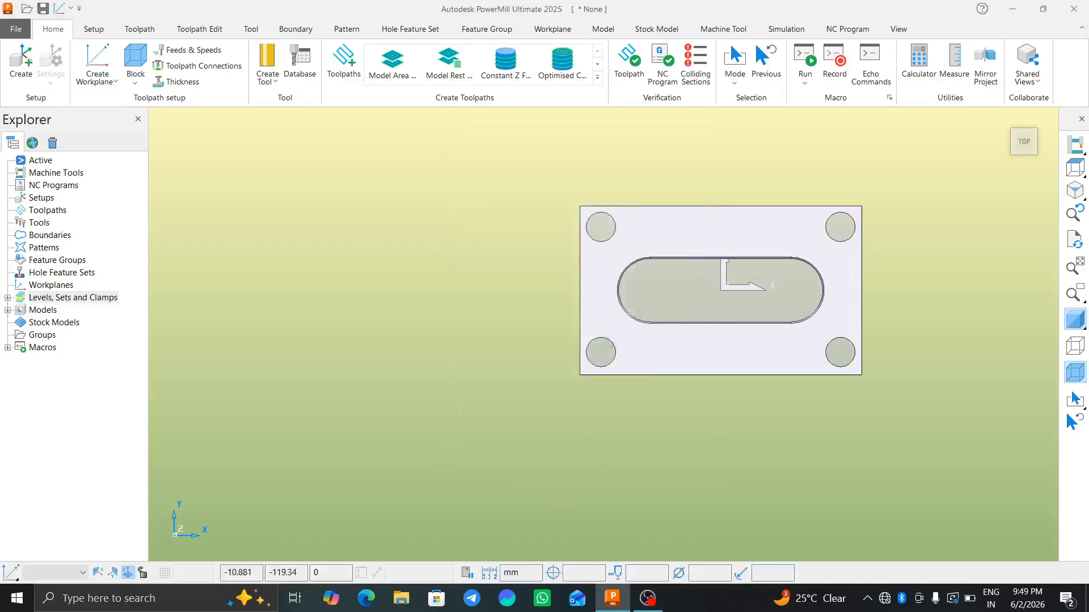
- Create a workplane positioned on the block at the centre of its upper face and activate it
middle_click_drag(592, 390, 609, 322)
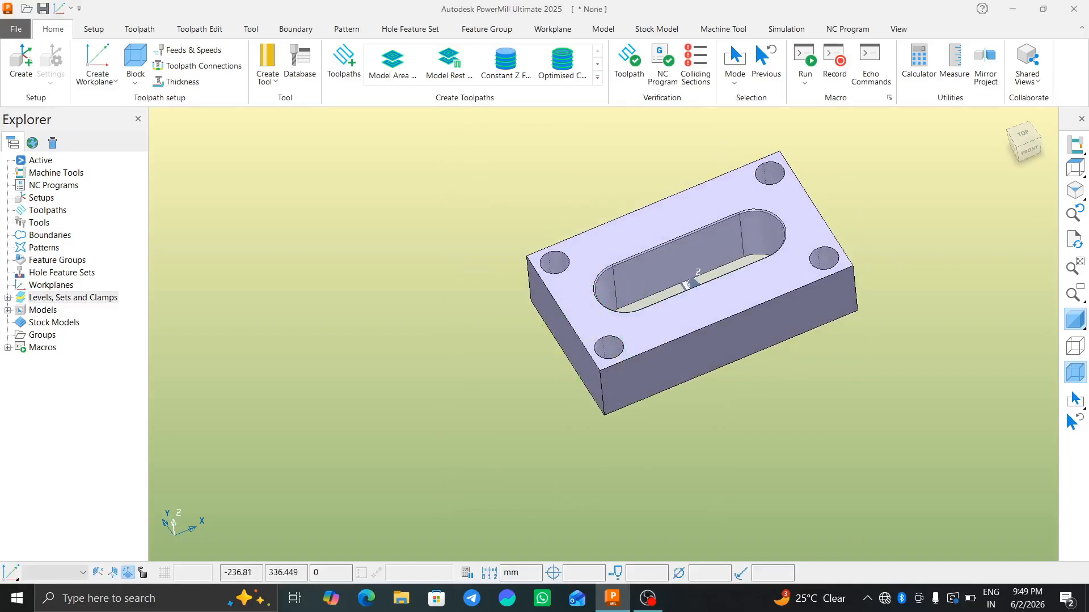
left_click(97, 79)
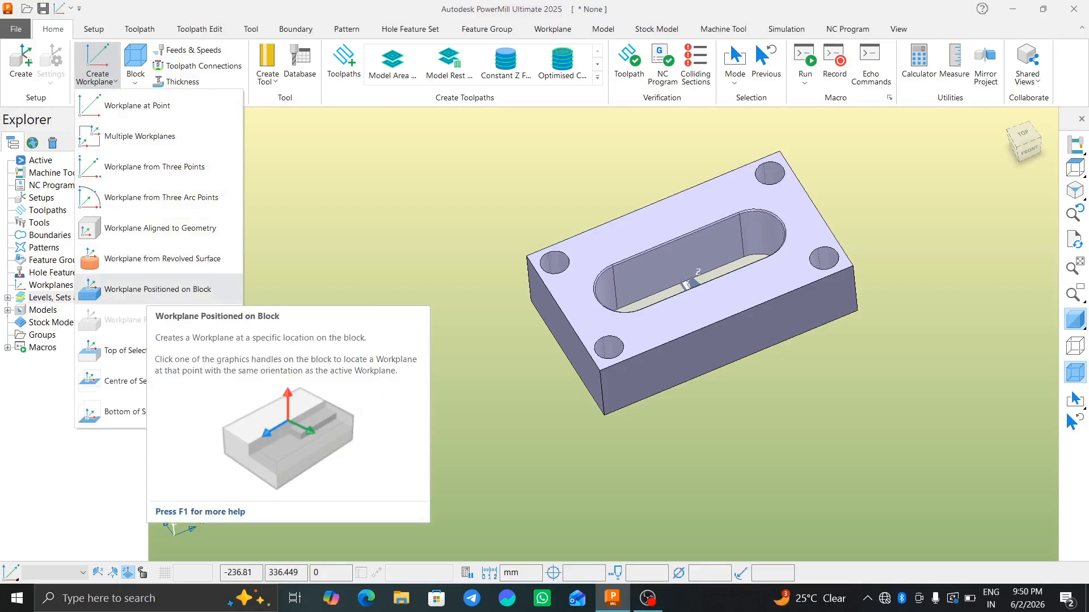
left_click(147, 290)
middle_click_drag(621, 318, 652, 294)
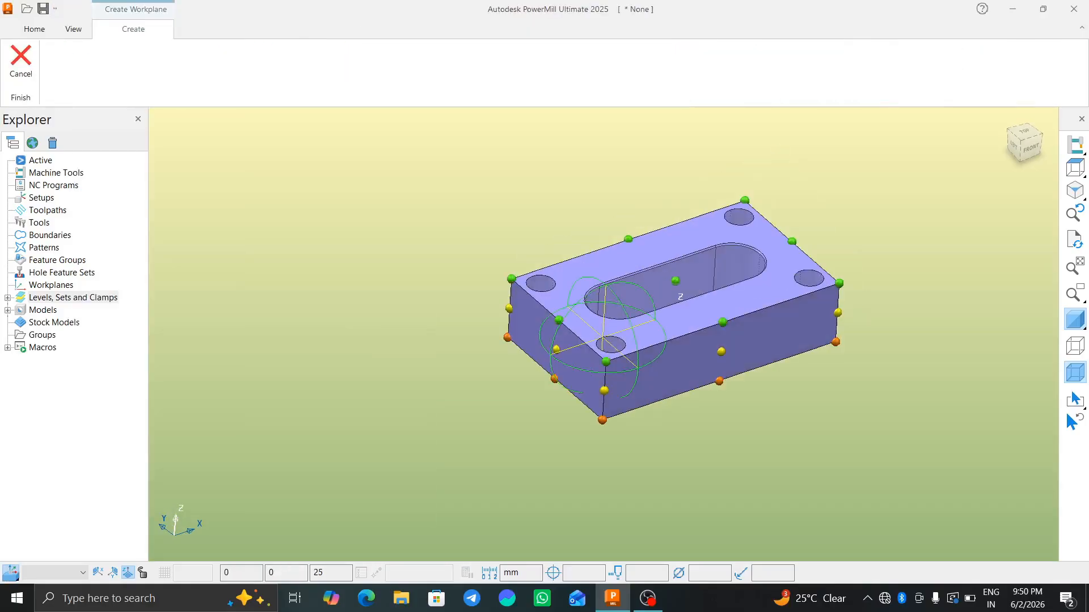
scroll(652, 292, "up", 4)
left_click(703, 265)
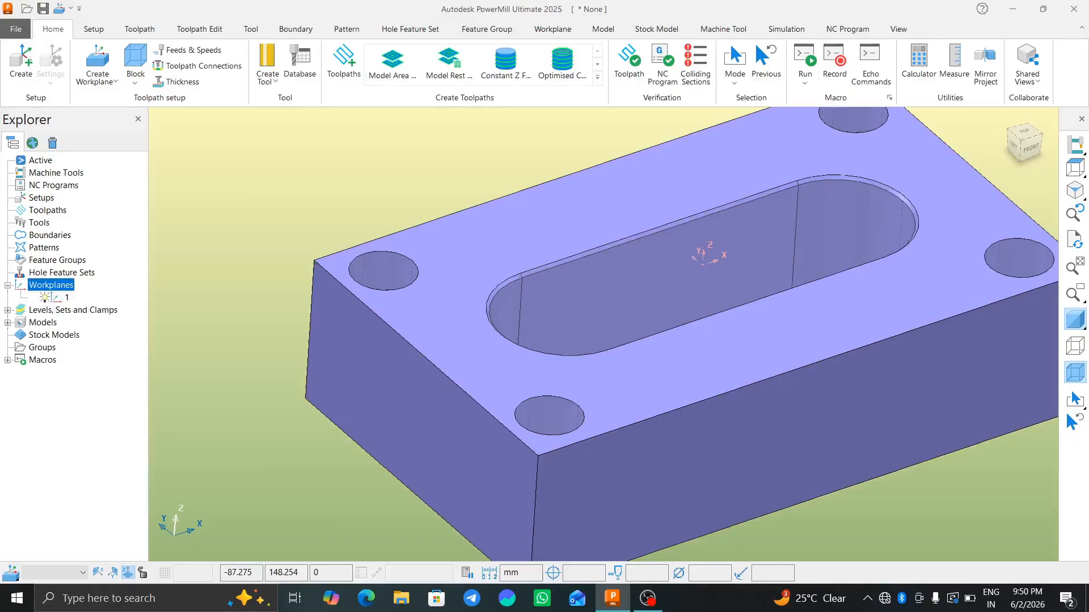
right_click(67, 299)
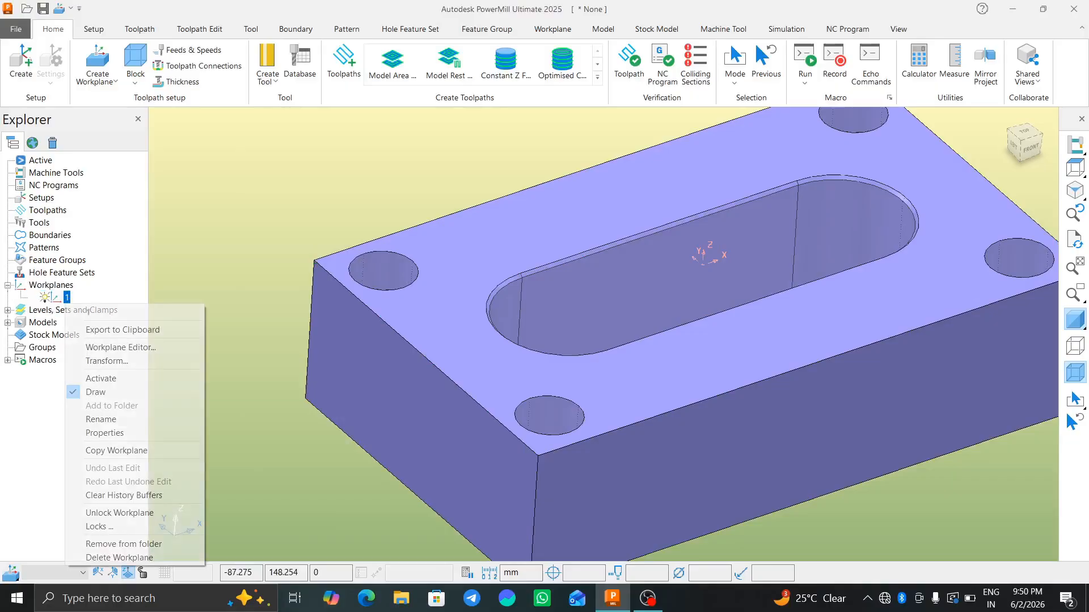
left_click(101, 378)
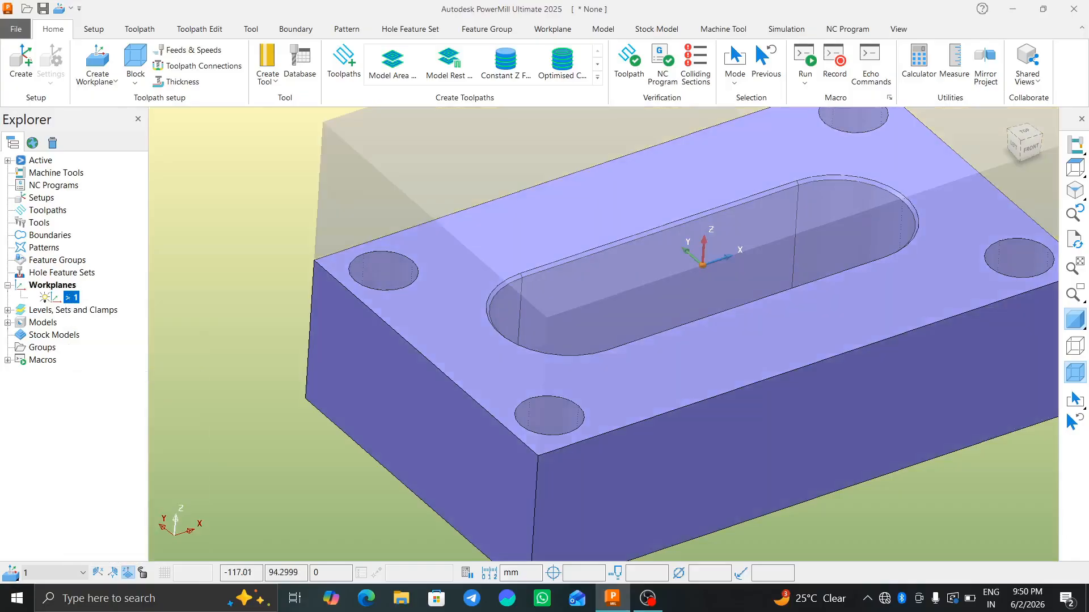
- Recalculate the box block from the model relative to the active workplane, giving Z limits of -50.0 to 0.0
left_click(135, 57)
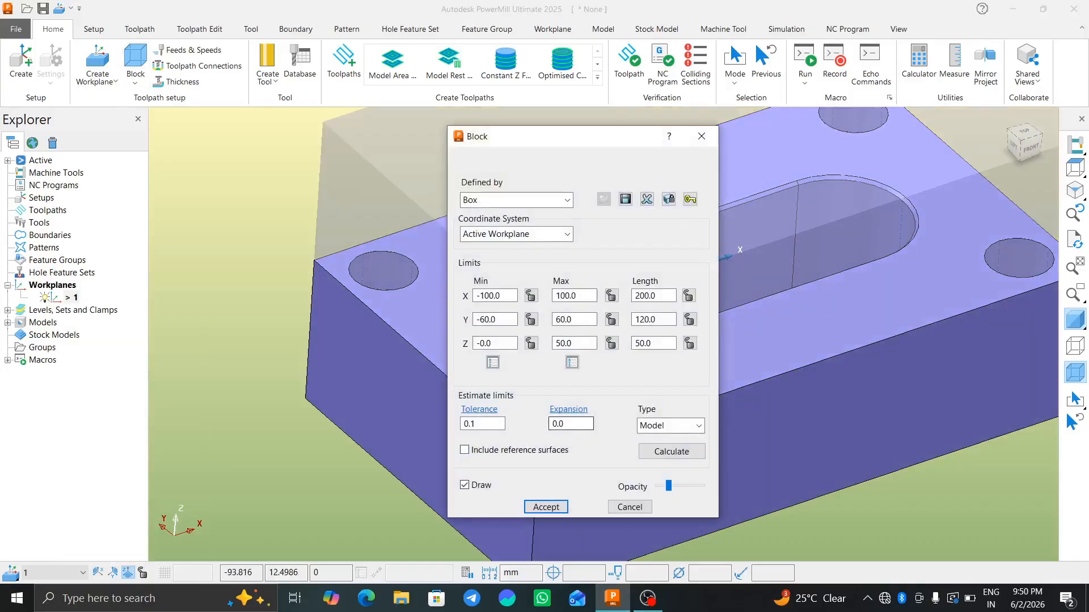
left_click(671, 451)
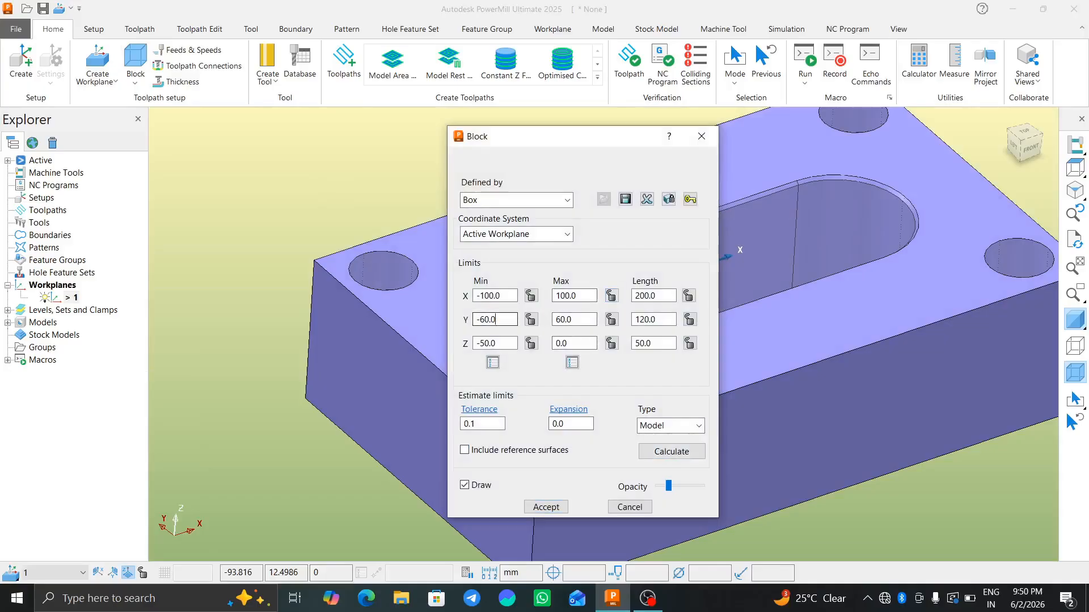
double_click(489, 320)
left_click(573, 295)
left_click(495, 296)
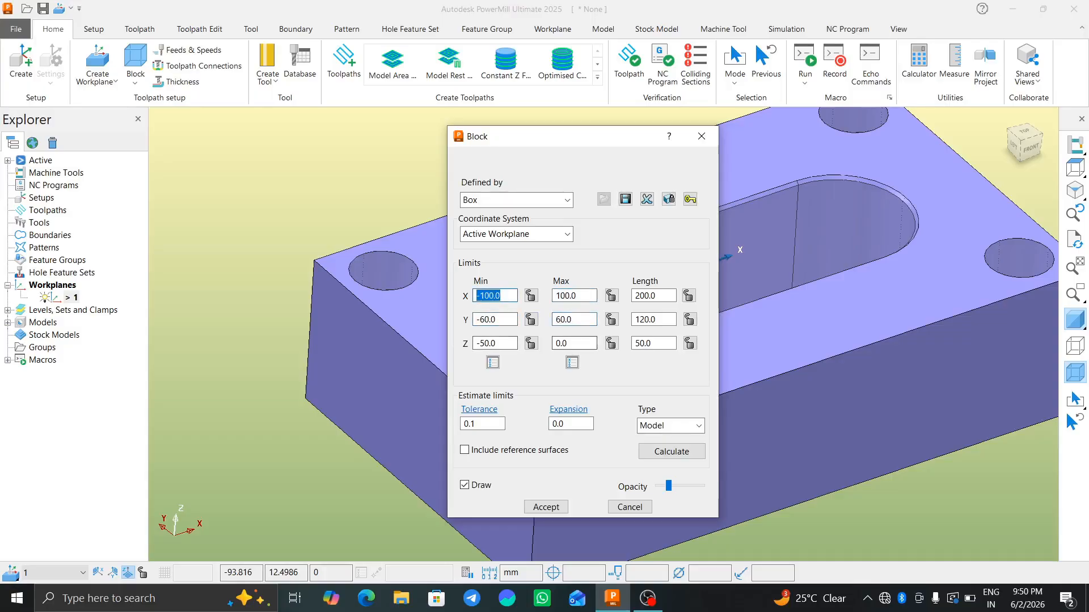
left_click(573, 343)
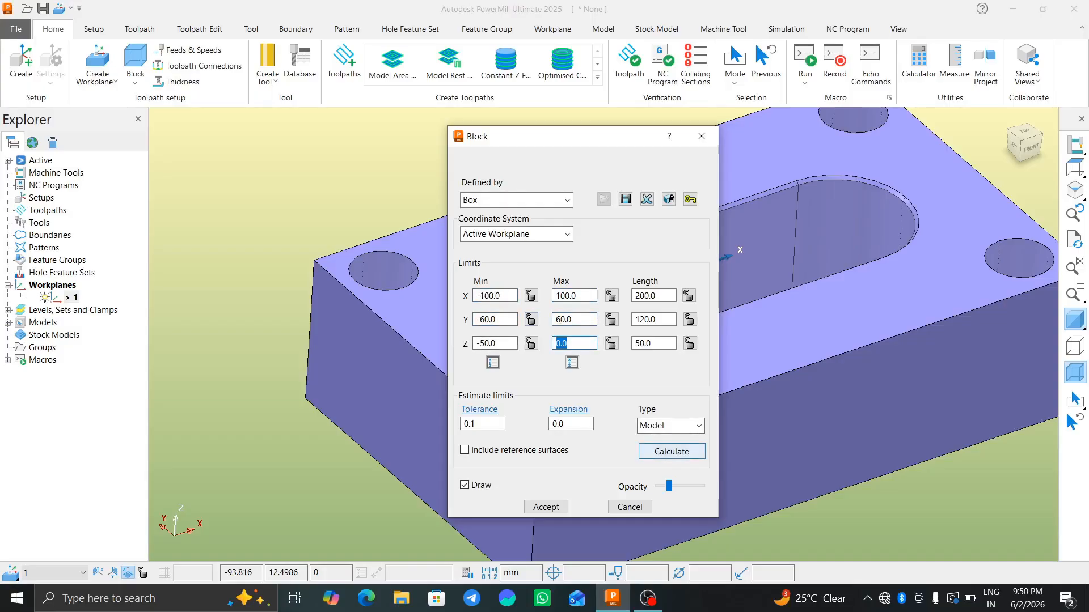
left_click(667, 453)
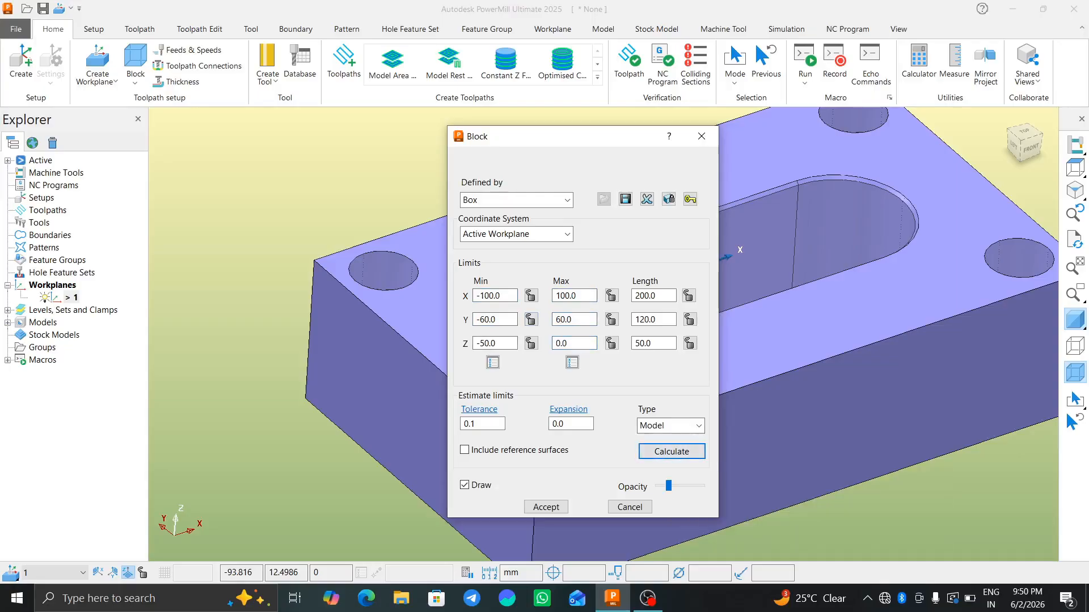
left_click(545, 507)
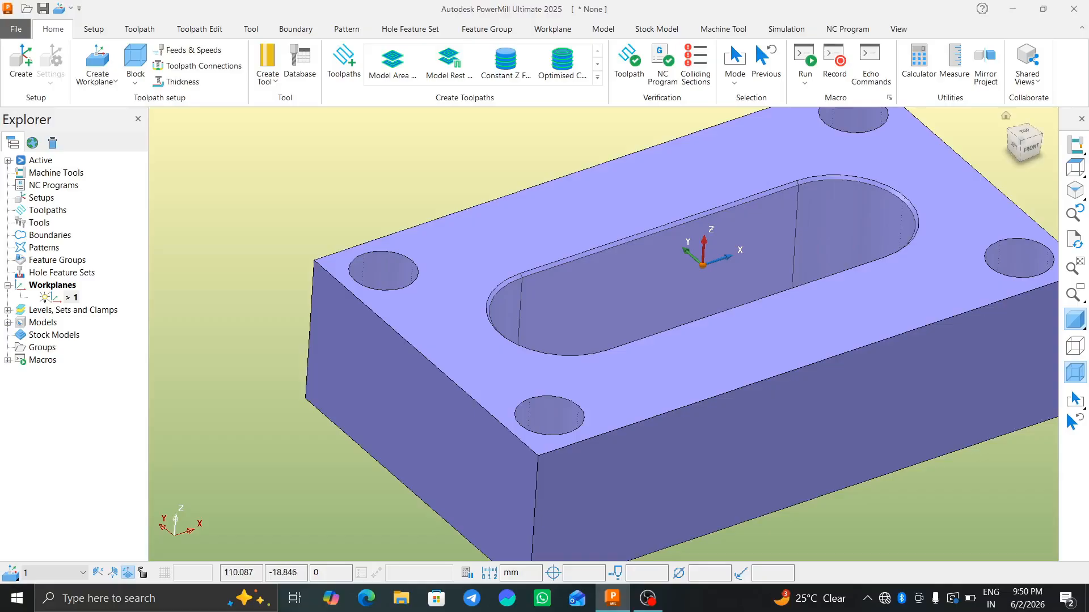
- Turn off the Draw Transform display and toggle Draw Active Axes, leaving the active workplane's axes drawn
left_click(1075, 168)
middle_click_drag(647, 373, 658, 277)
scroll(658, 276, "down", 3)
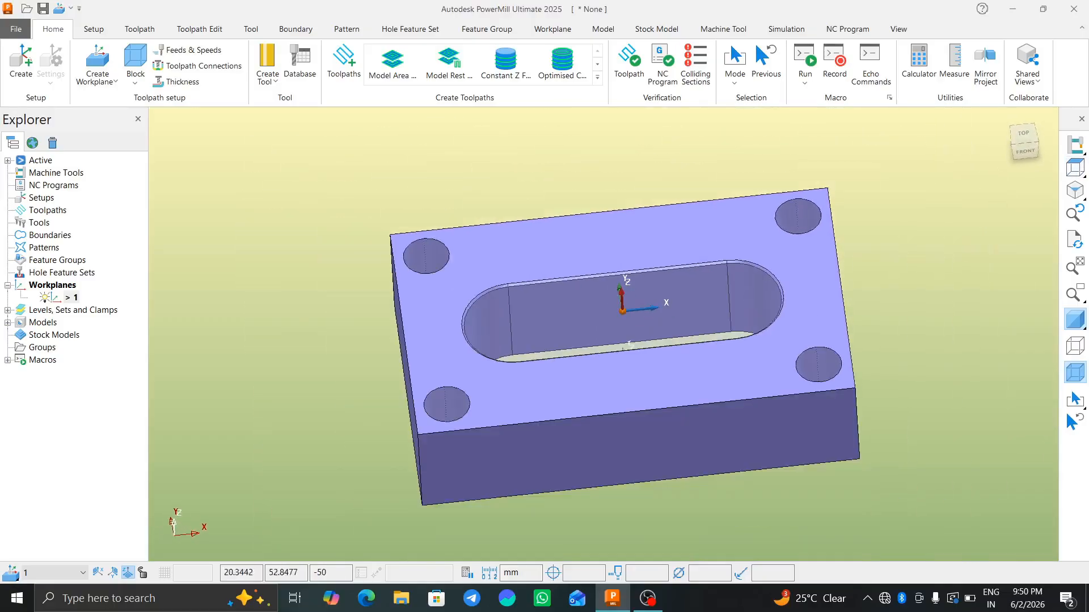
right_click(333, 203)
left_click(356, 276)
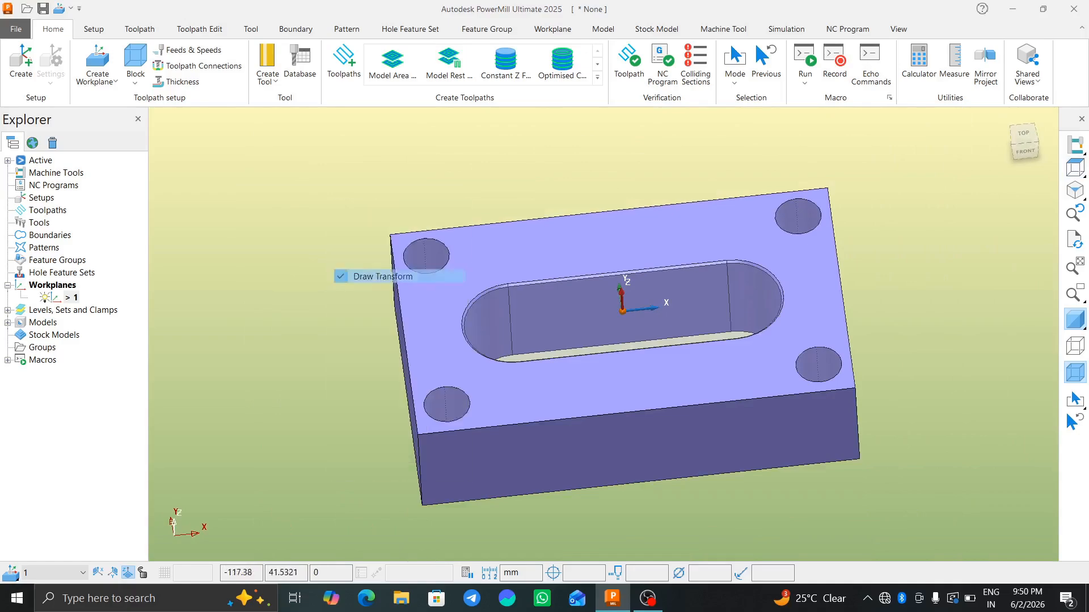
right_click(279, 210)
left_click(340, 271)
mouse_move(683, 331)
middle_mouse_down()
mouse_move(716, 277)
mouse_move(695, 309)
middle_mouse_up()
right_click(357, 238)
left_click(391, 303)
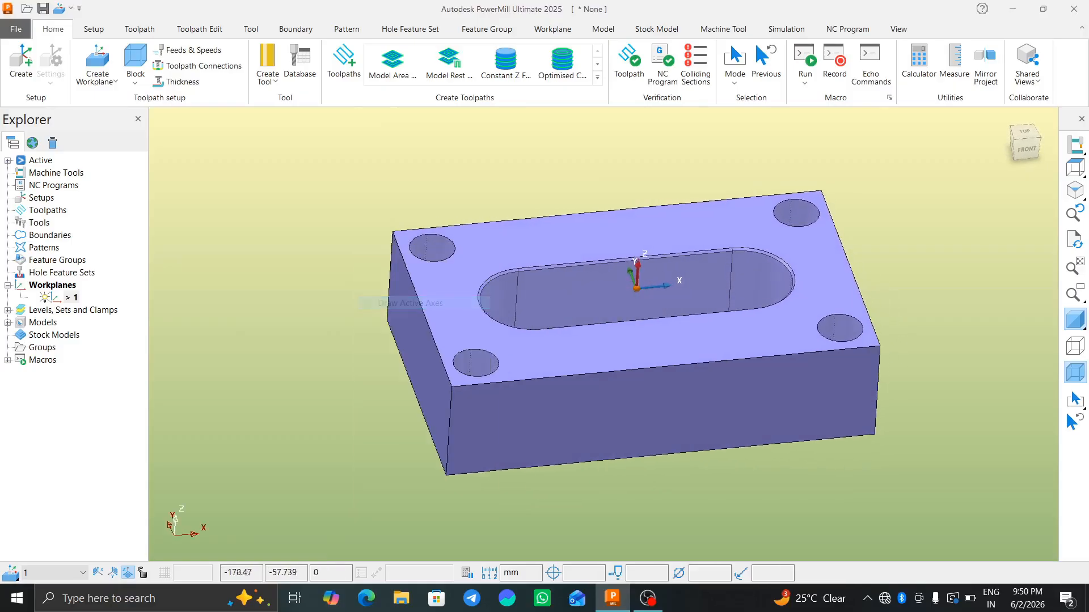
scroll(604, 331, "up", 2)
middle_click_drag(604, 330, 623, 347)
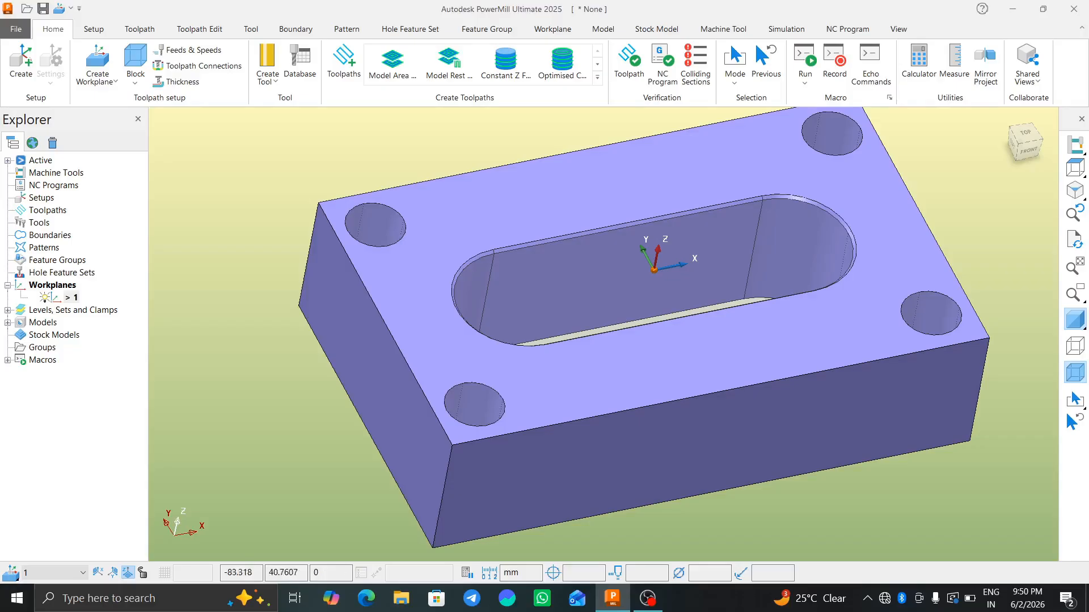
left_click(343, 62)
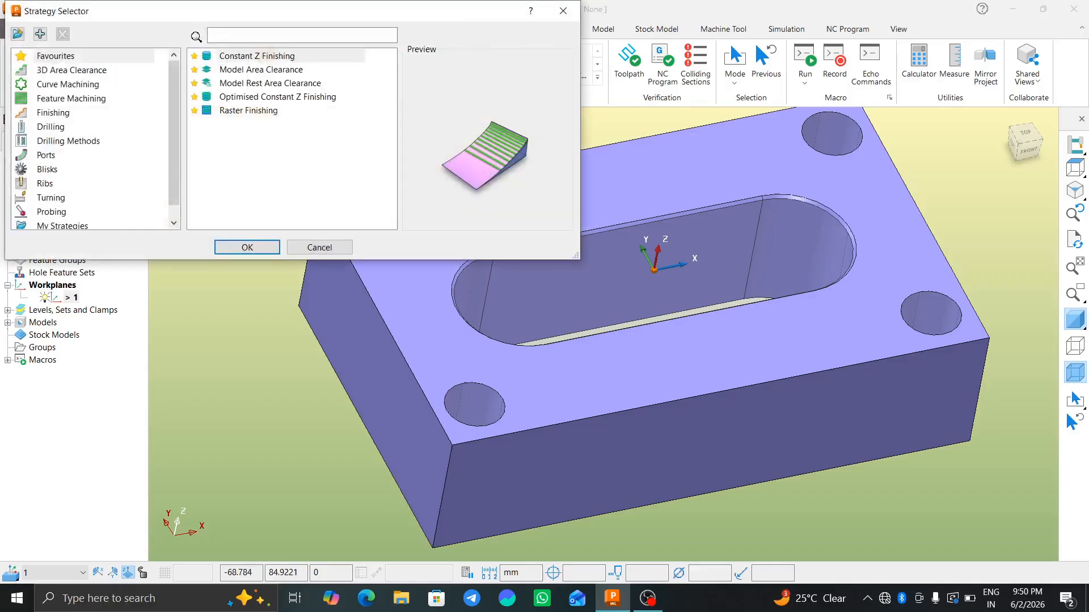
left_click(71, 98)
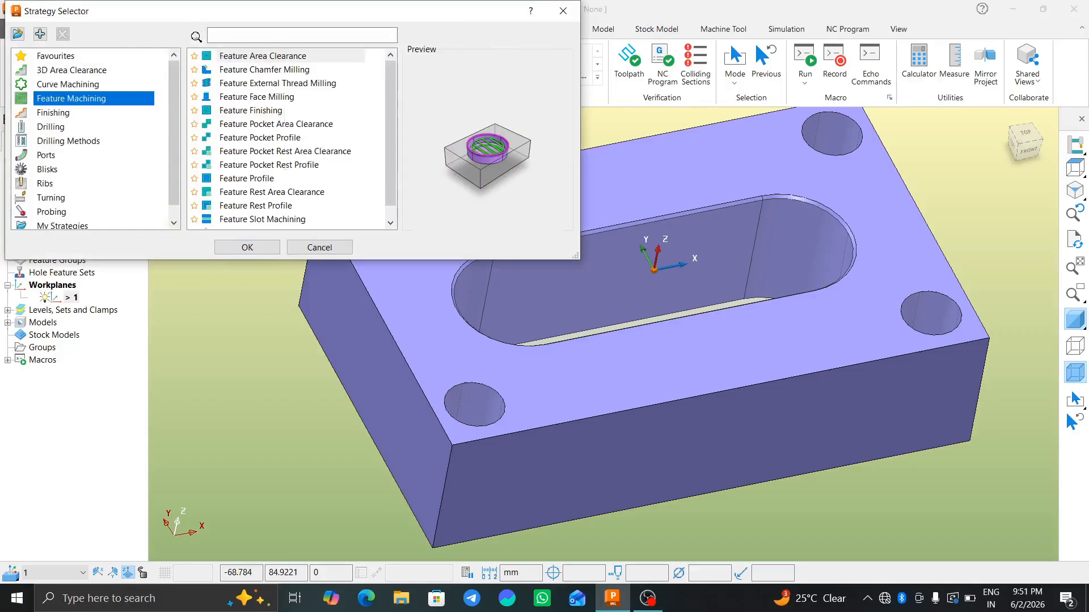
left_click(278, 83)
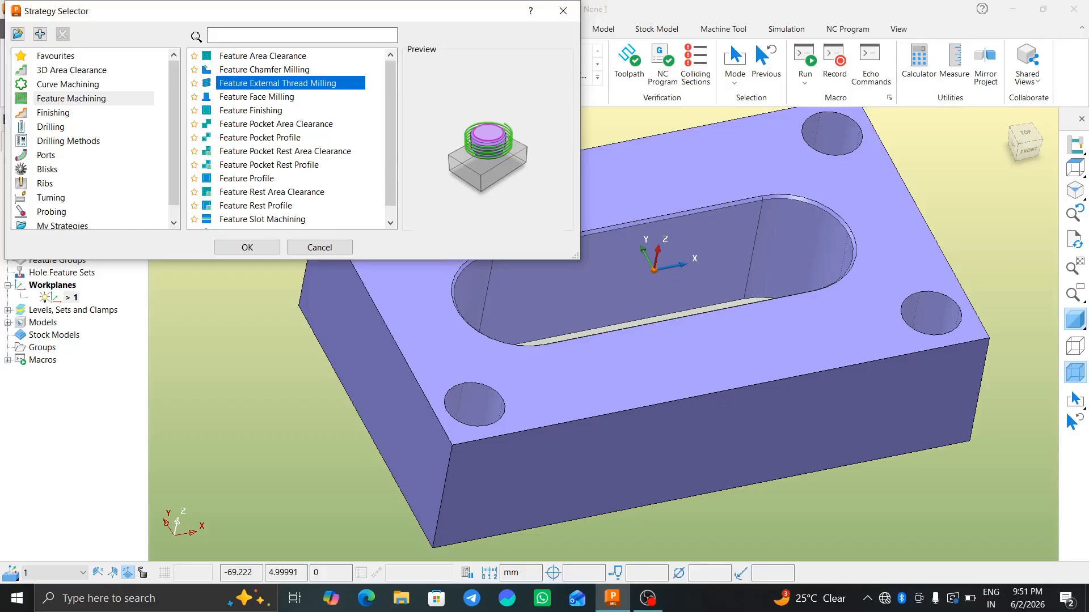
left_click(319, 247)
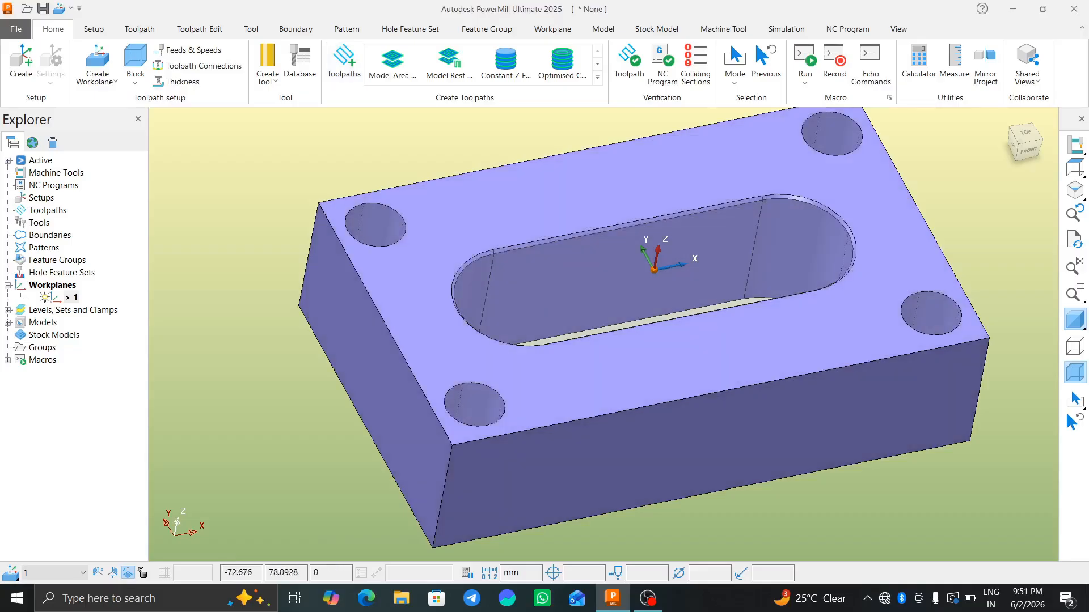
- Create hole features on the plate's four corner holes using the Curves method, then close the hole creation settings
left_click(61, 272)
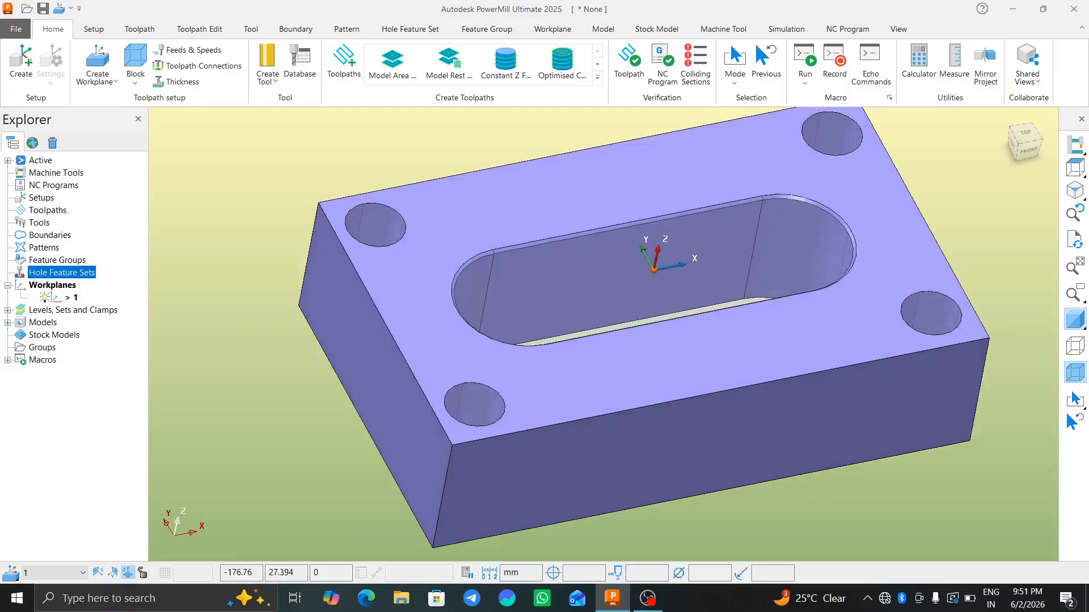
right_click(79, 275)
key("Escape")
right_click(46, 277)
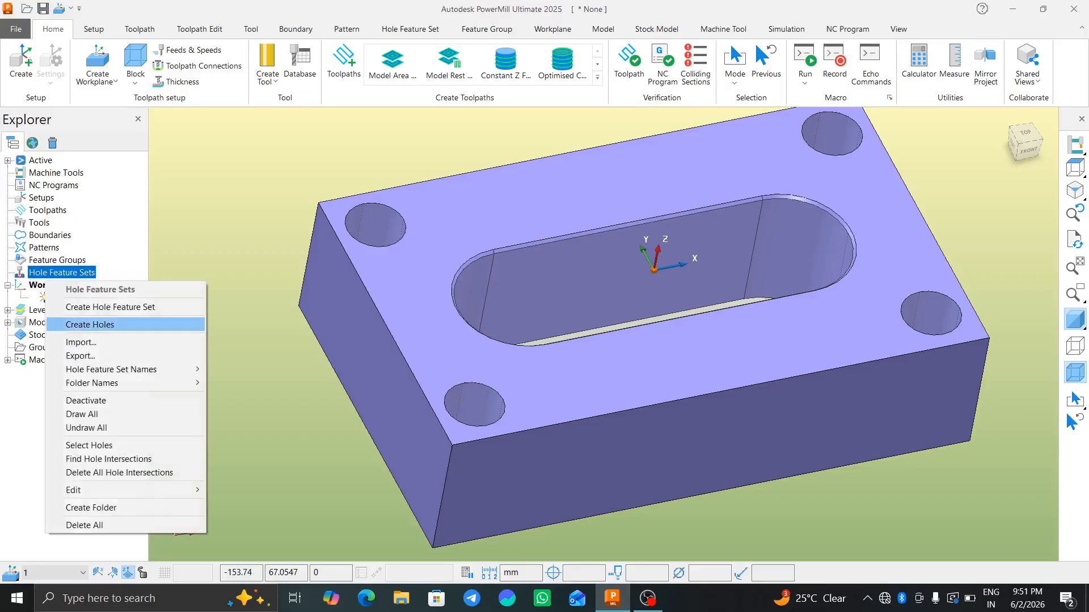
left_click(89, 324)
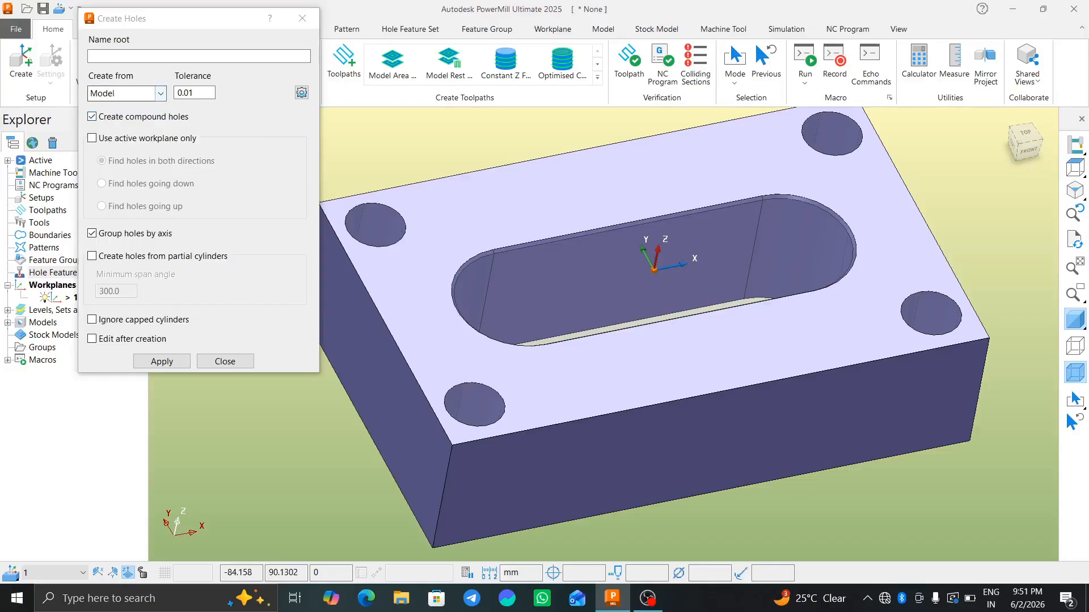
left_click(161, 93)
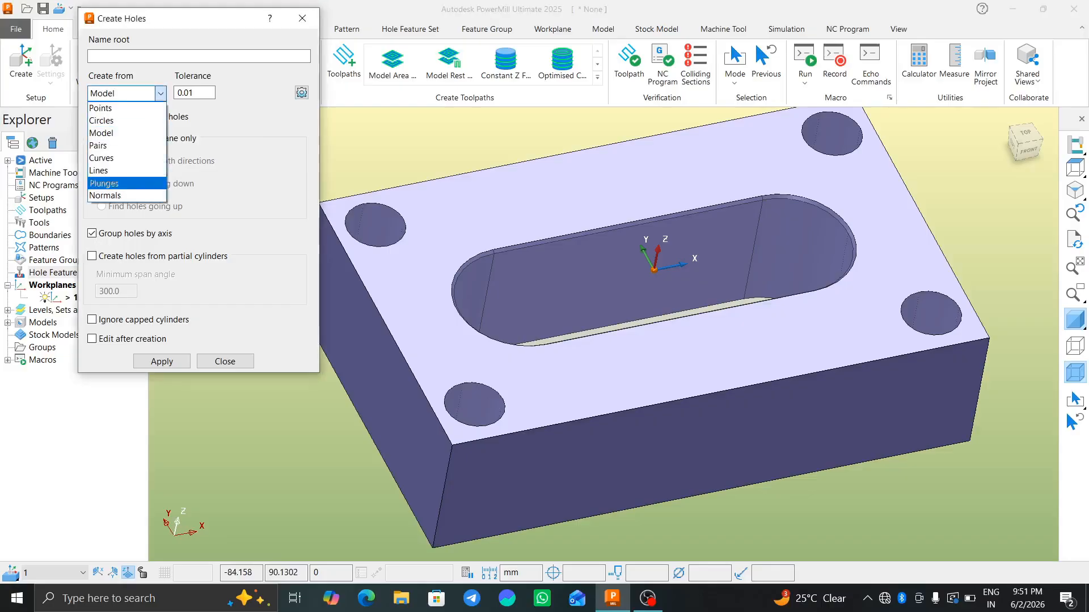
key("Return")
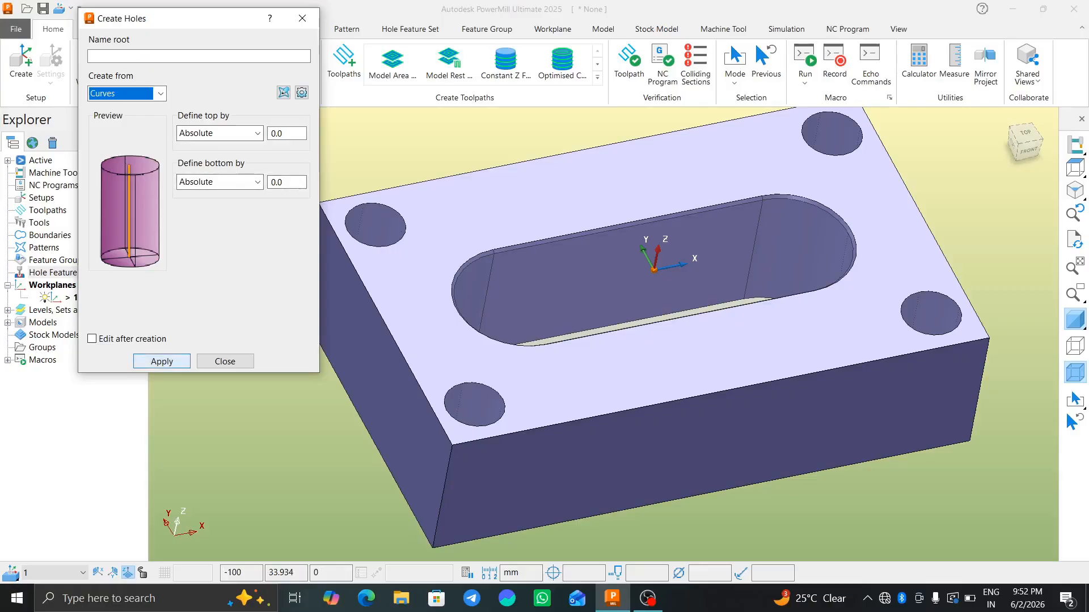
left_click(162, 361)
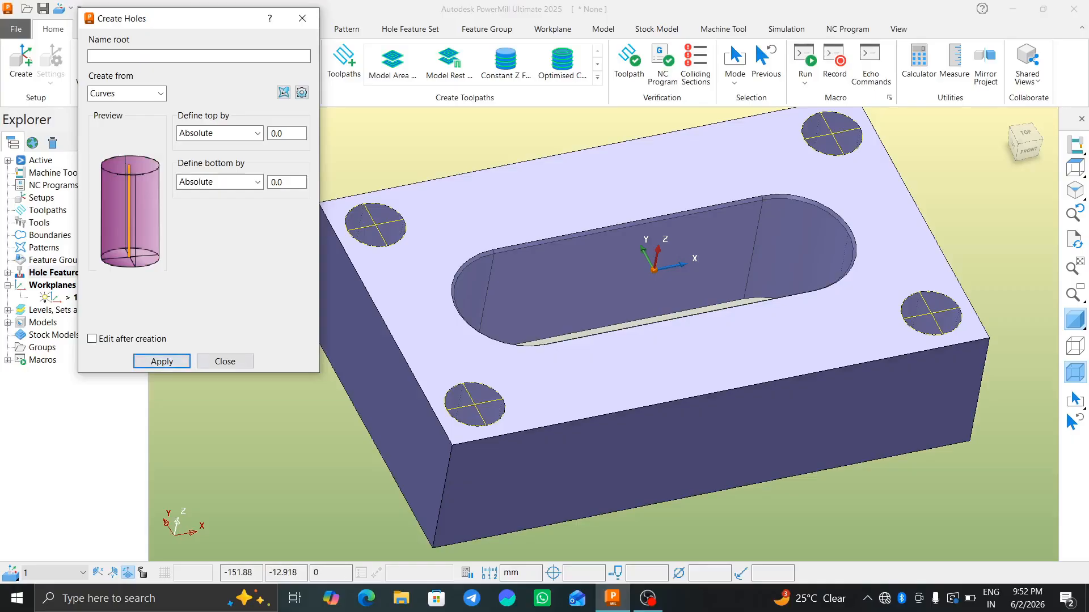
left_click(225, 361)
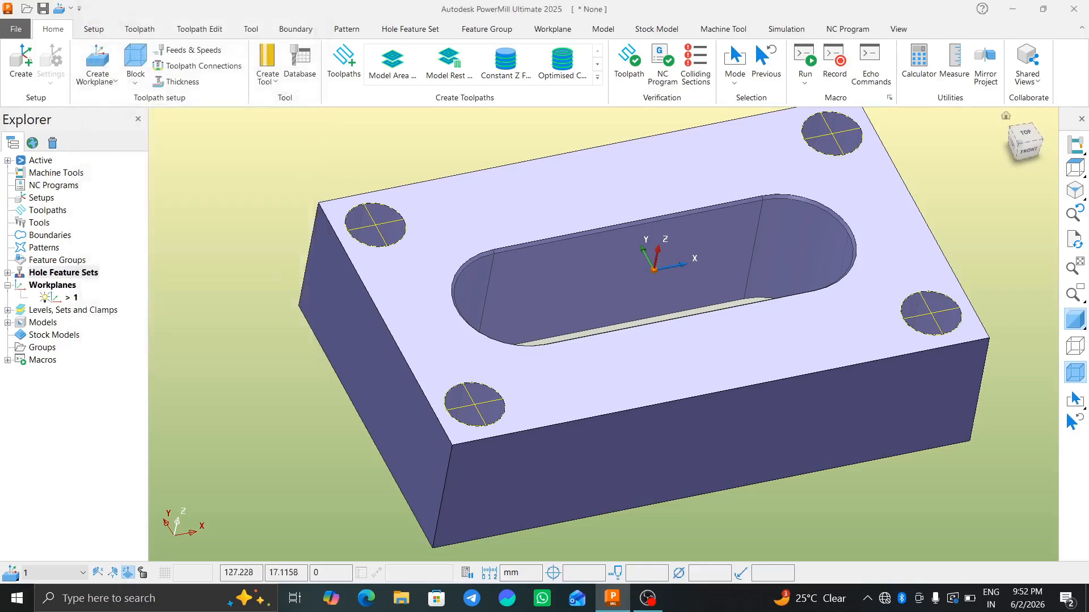
- Examine the new hole feature at the plate's rear corner on the negative X side from above
left_click(1075, 167)
scroll(309, 169, "up", 4)
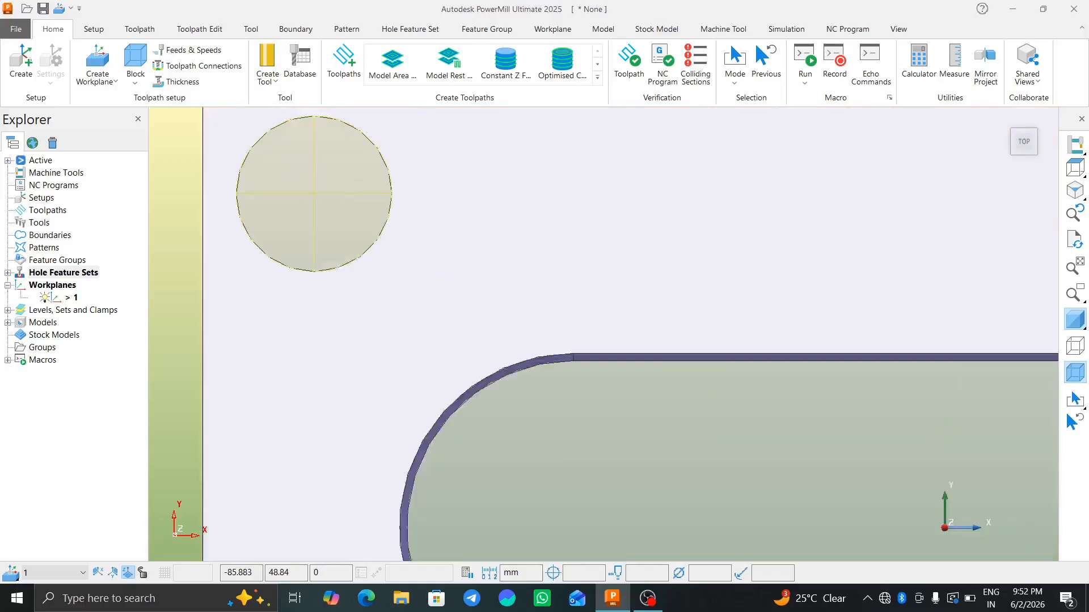
scroll(309, 166, "up", 4)
scroll(310, 168, "down", 3)
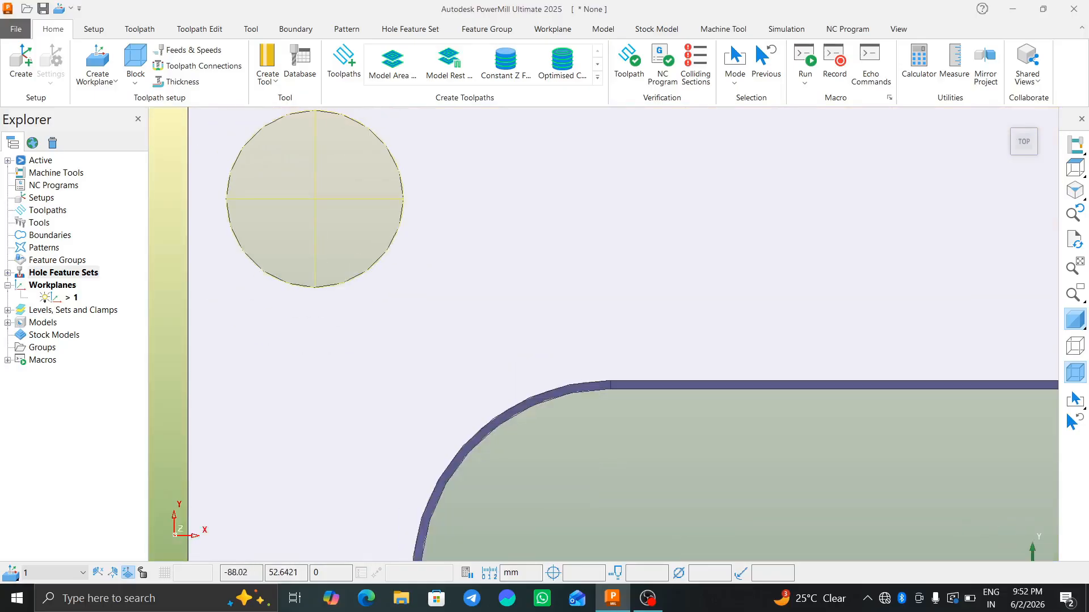
scroll(371, 184, "down", 3)
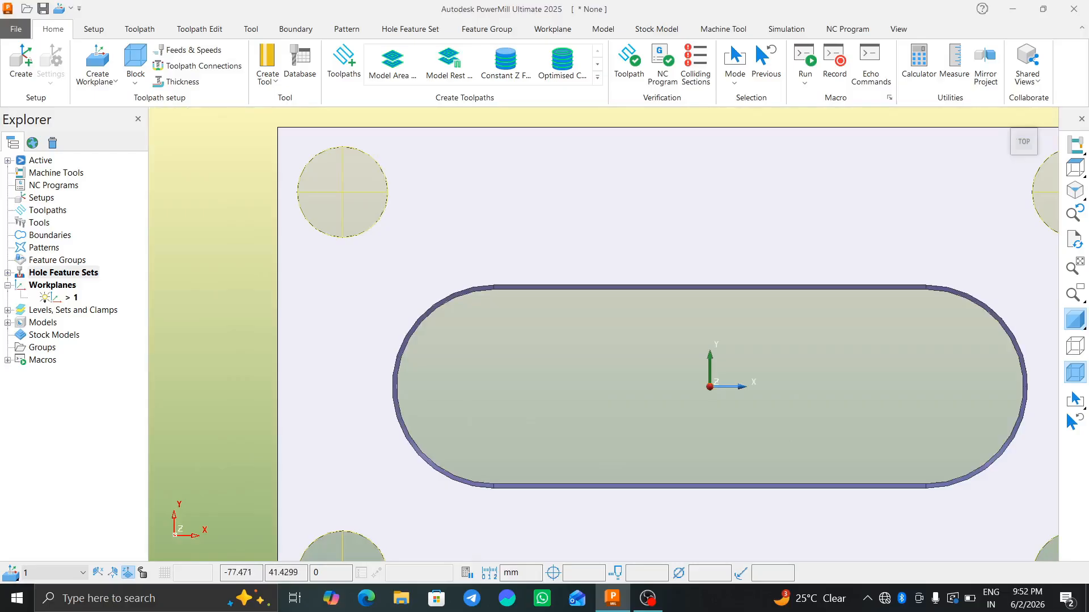
- Examine the four corner hole features from above and at an angle, comparing how the features sit in the plate's holes
scroll(357, 161, "up", 5)
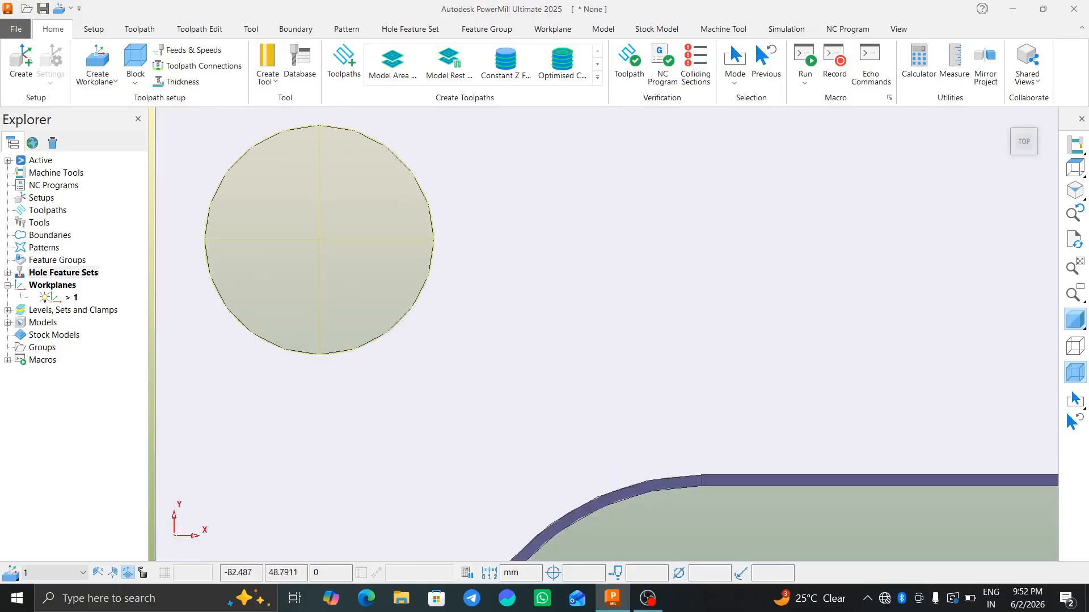
middle_click_drag(371, 317, 400, 284)
scroll(421, 291, "down", 2)
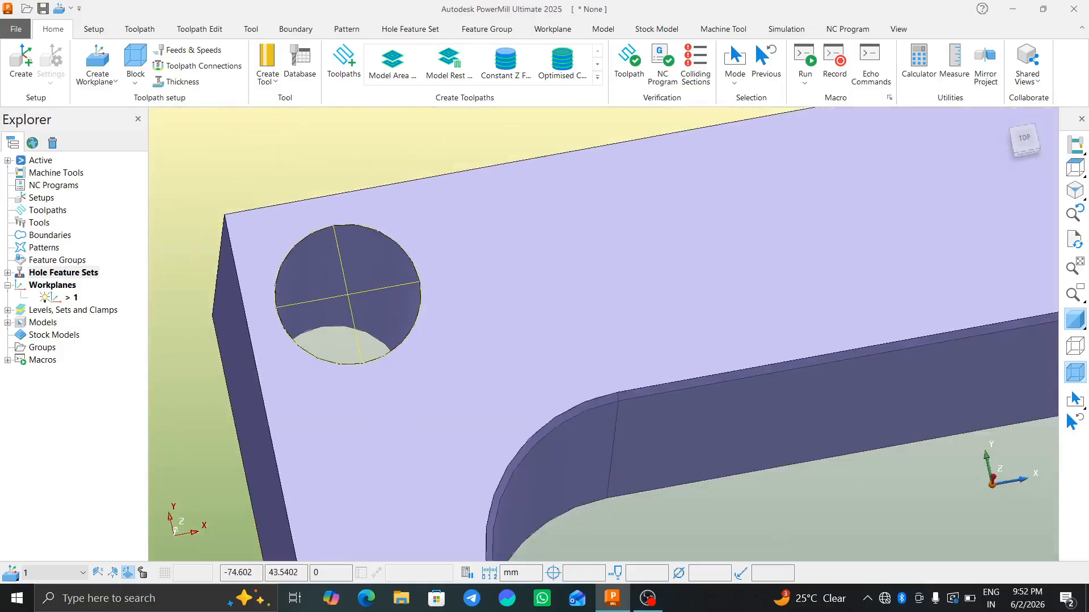
scroll(421, 291, "down", 2)
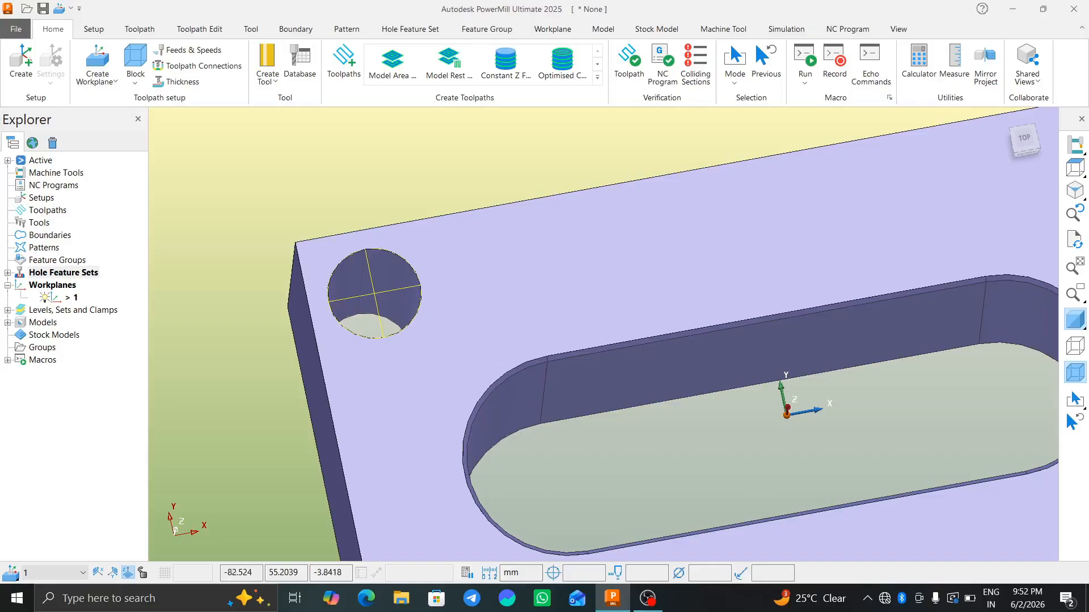
scroll(394, 244, "down", 7)
scroll(399, 271, "up", 9)
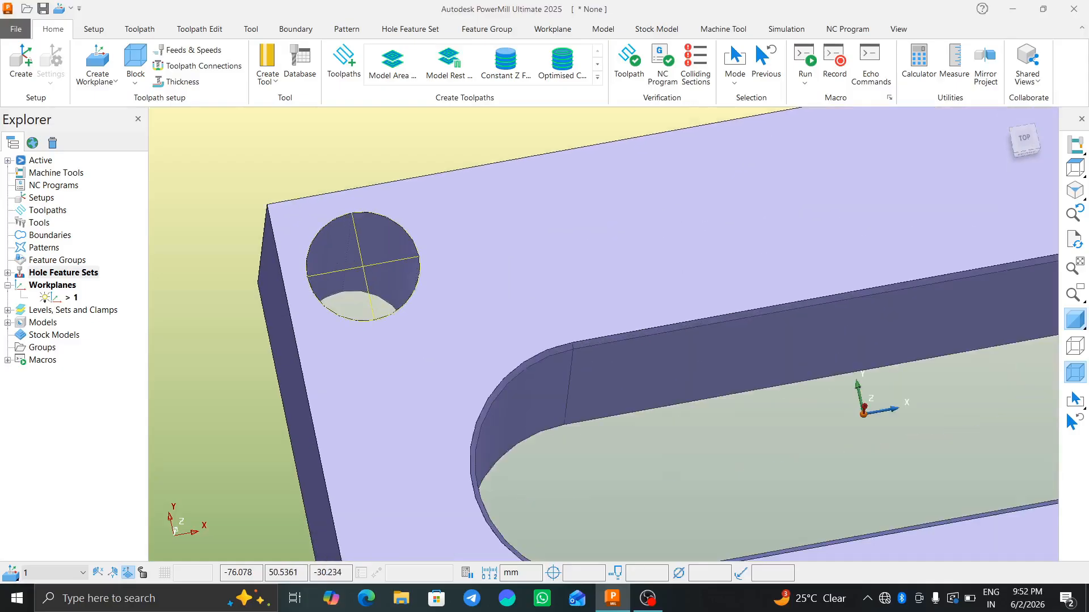
scroll(385, 270, "down", 6)
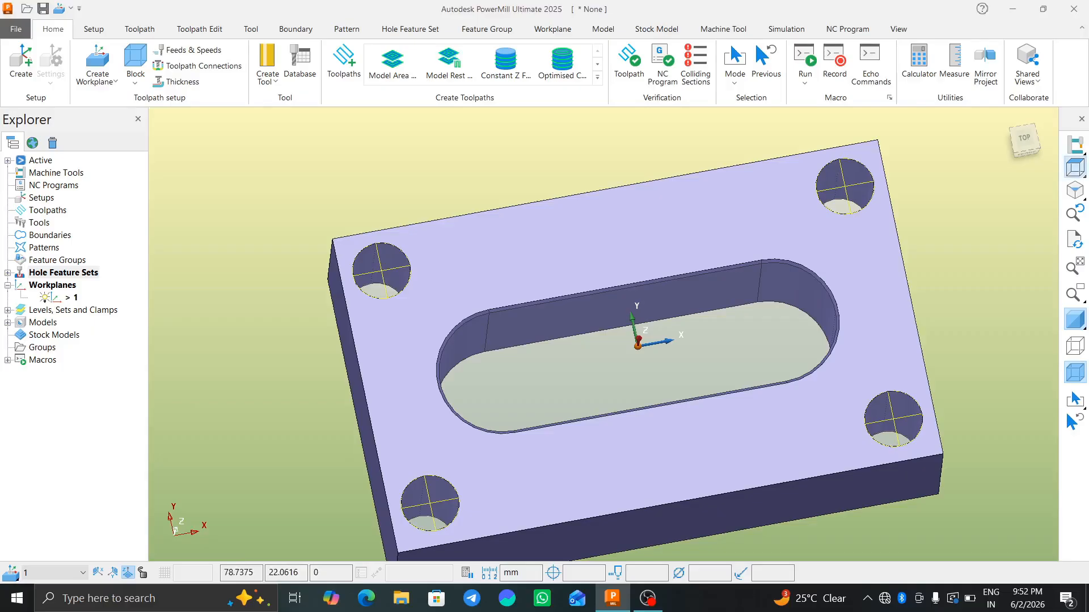
left_click(1075, 167)
middle_click_drag(705, 361, 716, 277)
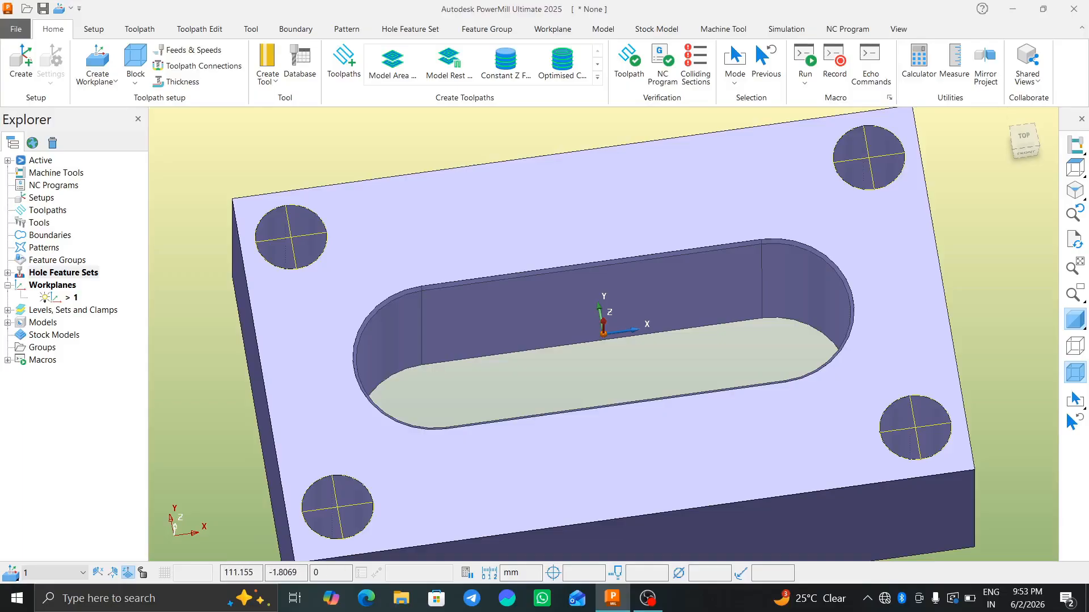
left_click(1074, 167)
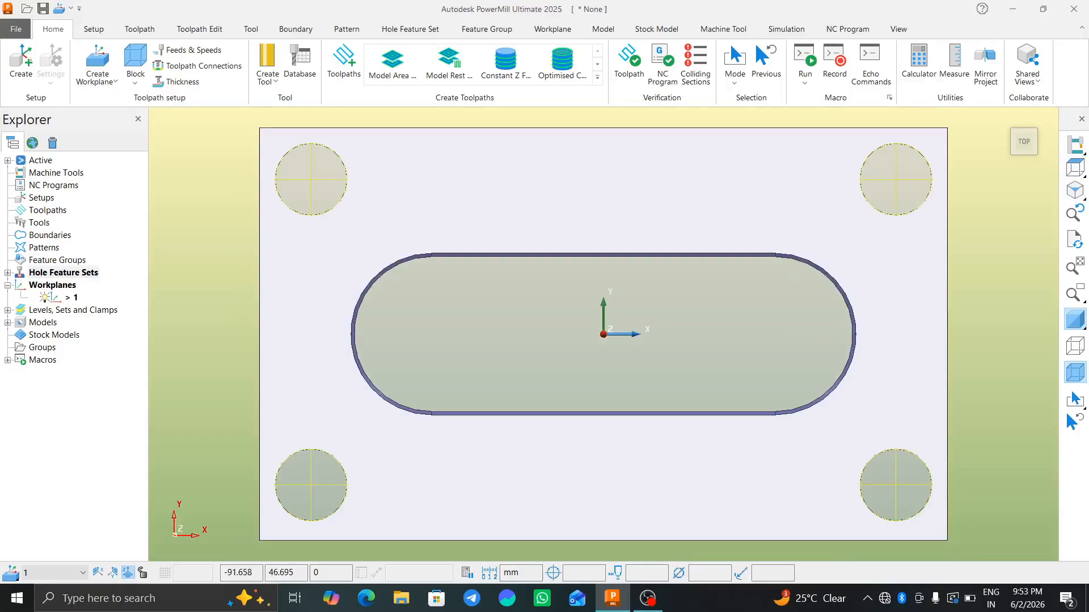
middle_click_drag(811, 432, 807, 347)
scroll(806, 347, "down", 3)
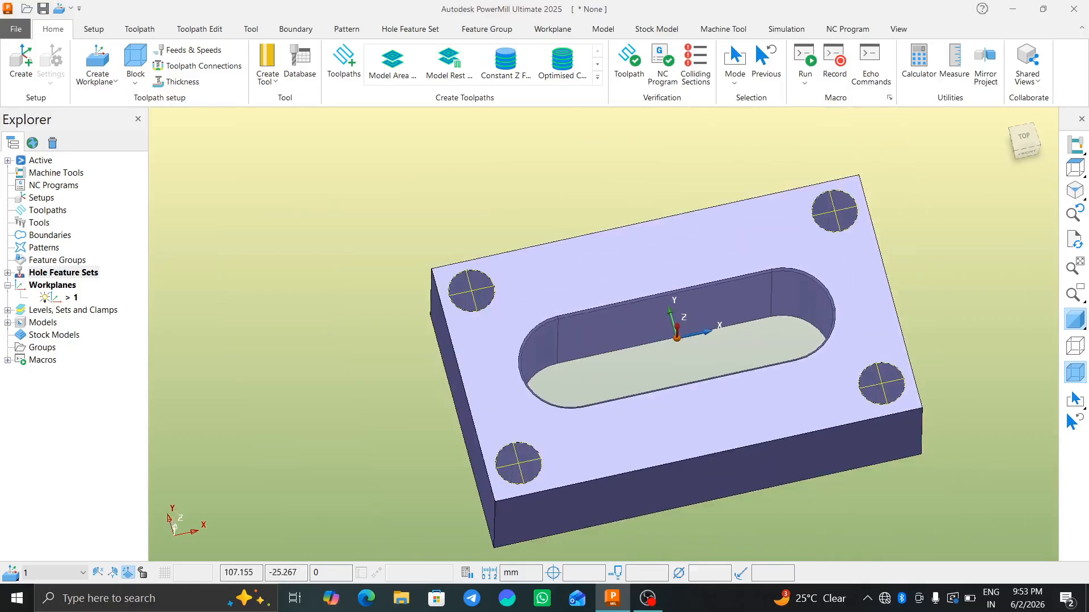
left_click(1074, 168)
middle_click_drag(758, 346, 777, 301)
scroll(777, 301, "down", 3)
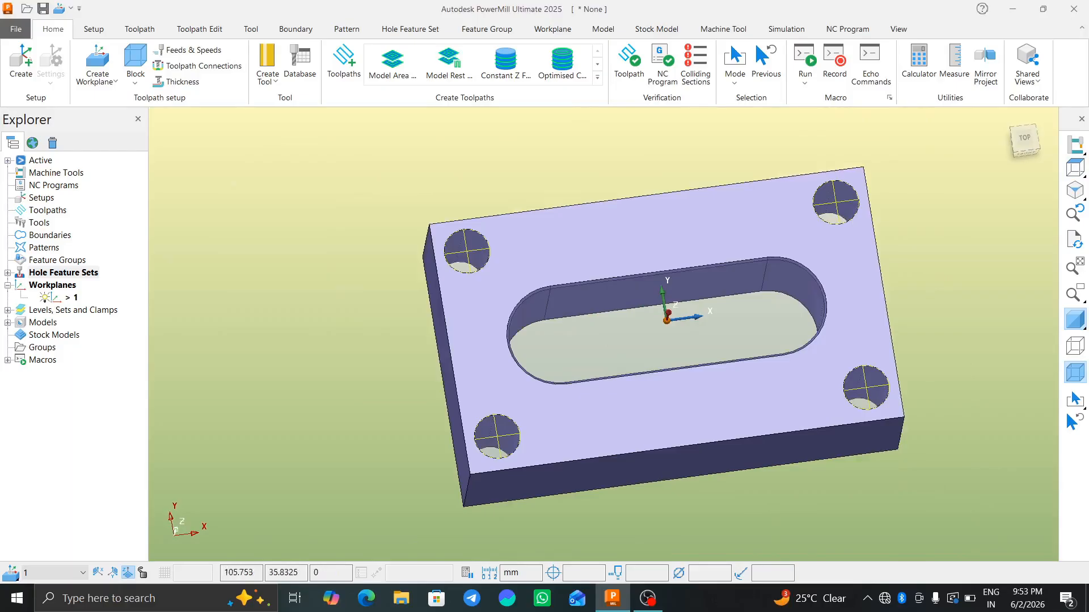
- Select all four corner hole features and start a new toolpath with the Thread Mill drilling strategy
key("ctrl+a")
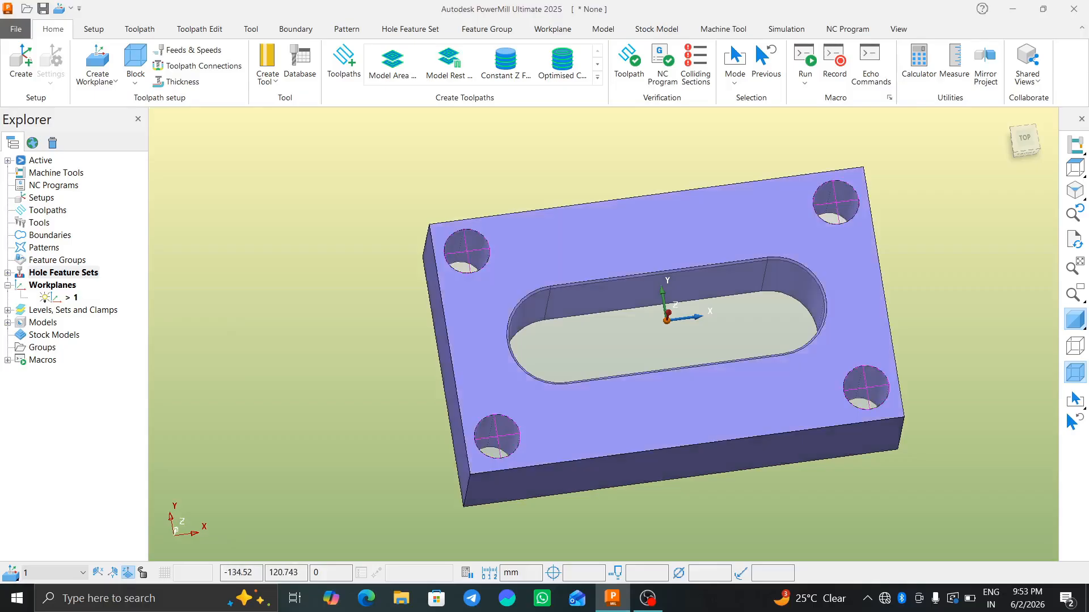
left_click(343, 63)
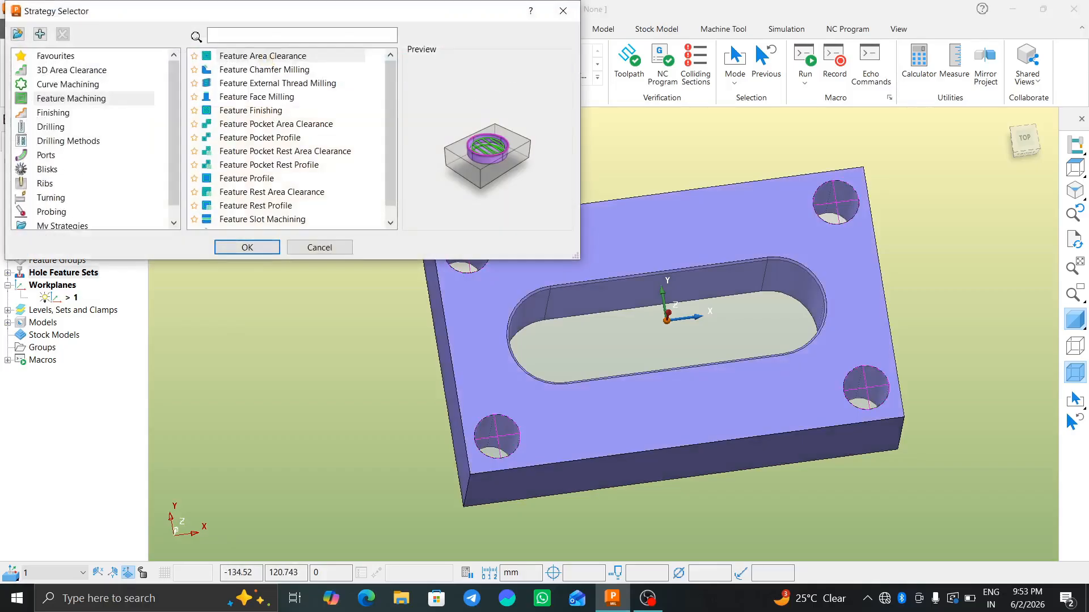
left_click(68, 84)
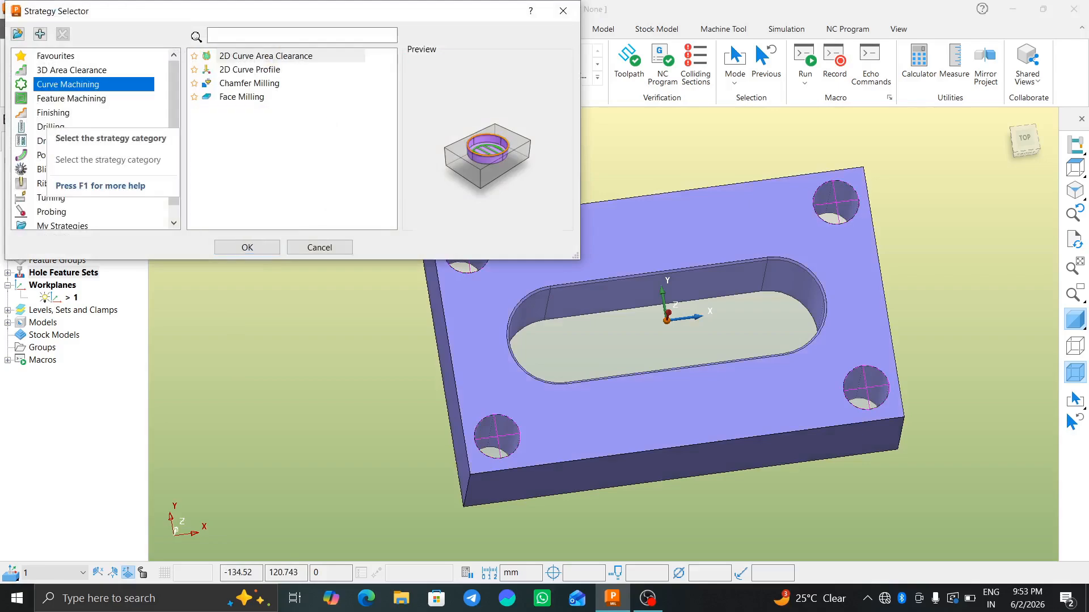
left_click(50, 126)
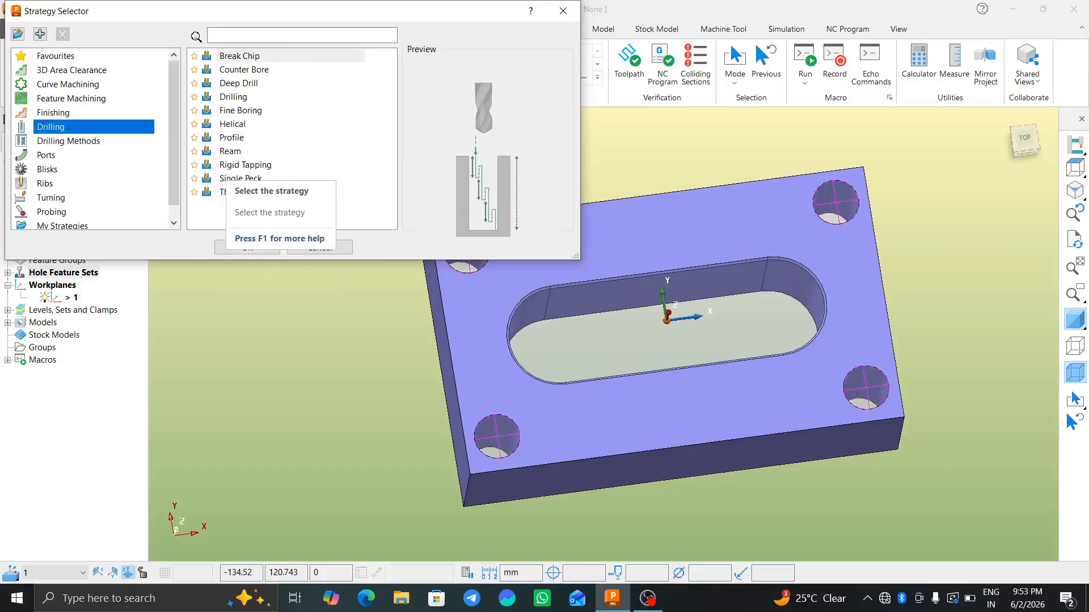
left_click(241, 191)
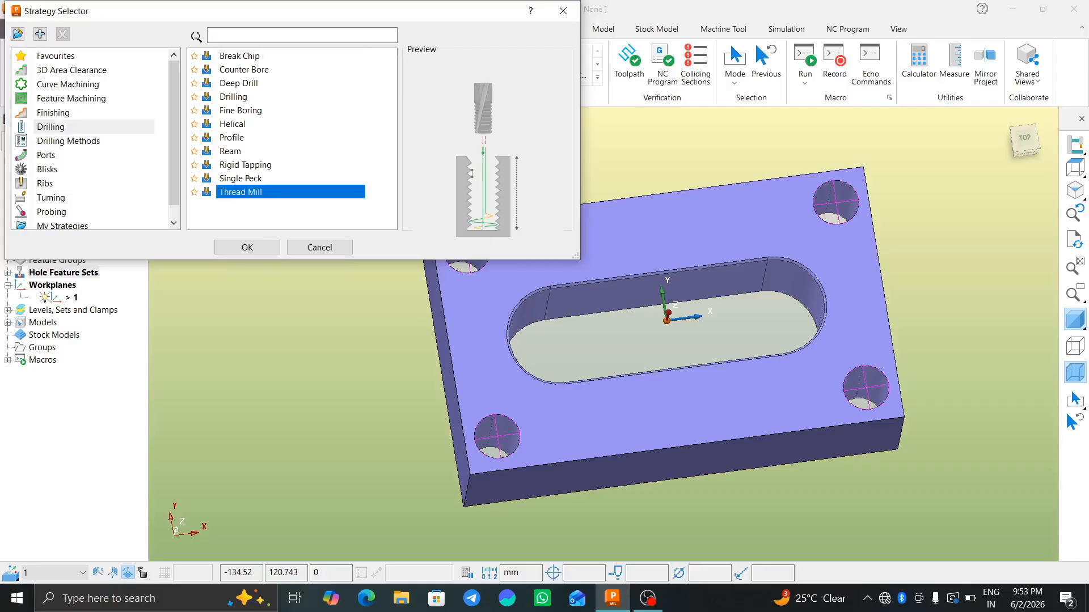
left_click(246, 247)
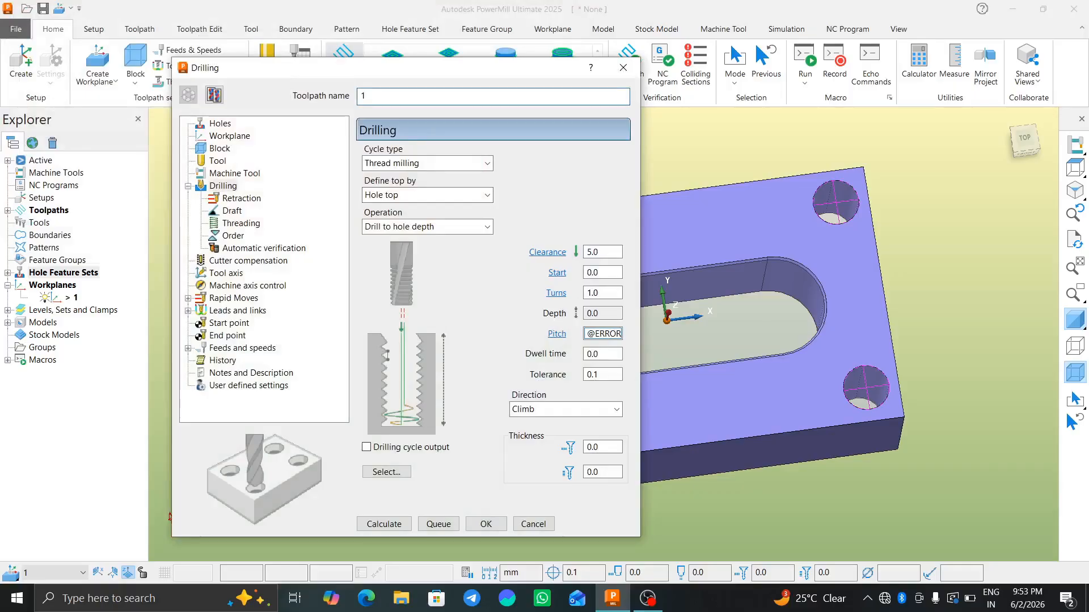
- Name the toolpath 1-M24 TREAD and set its drilling operation to Centre drill
type("-m")
key("BackSpace")
type("m")
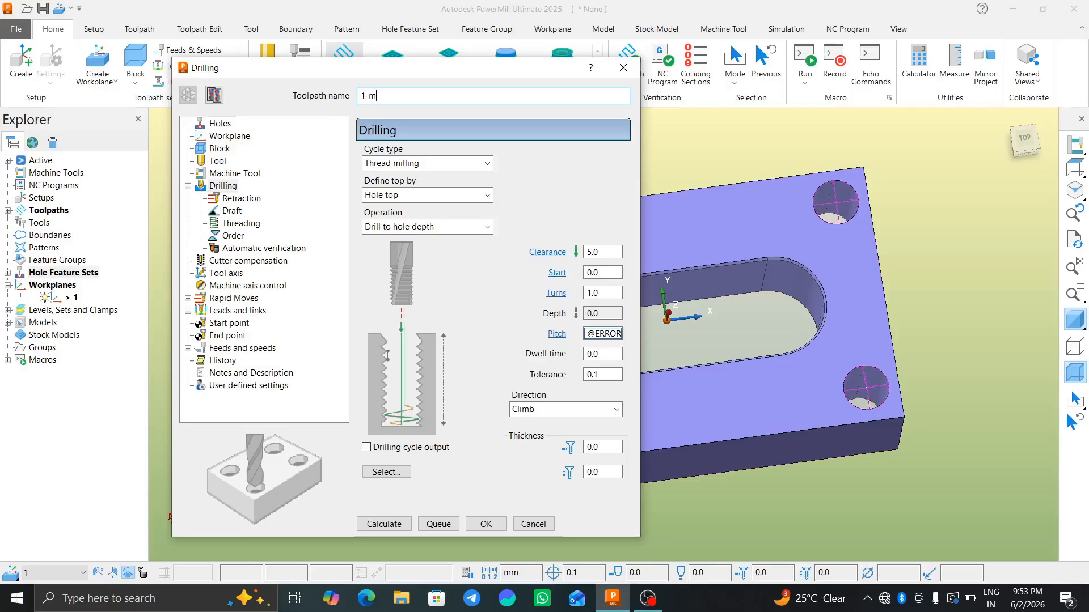
key("BackSpace")
type("M24 TREAD")
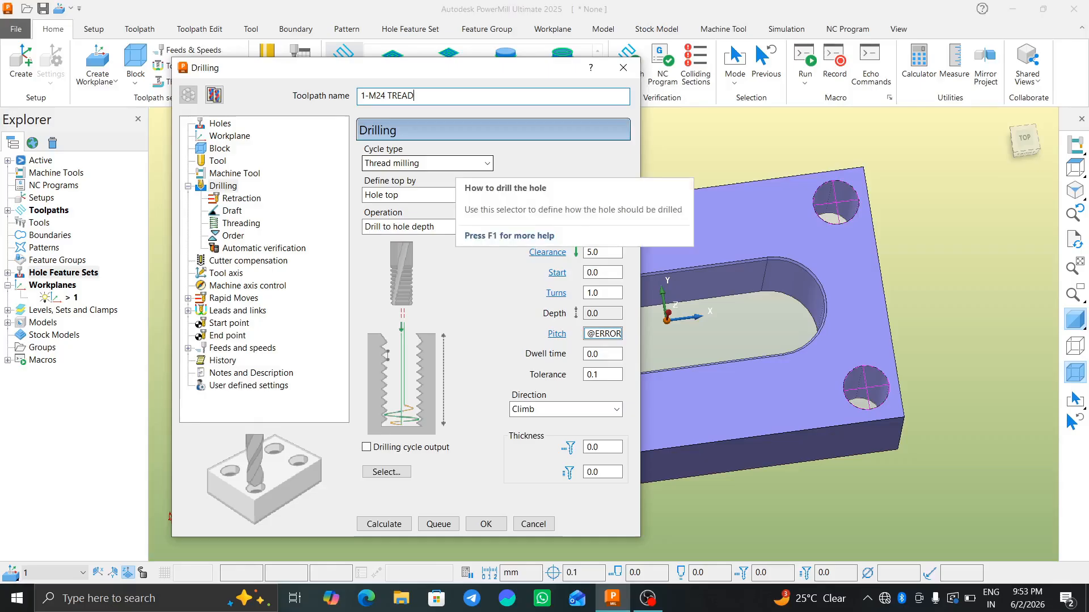
left_click(487, 226)
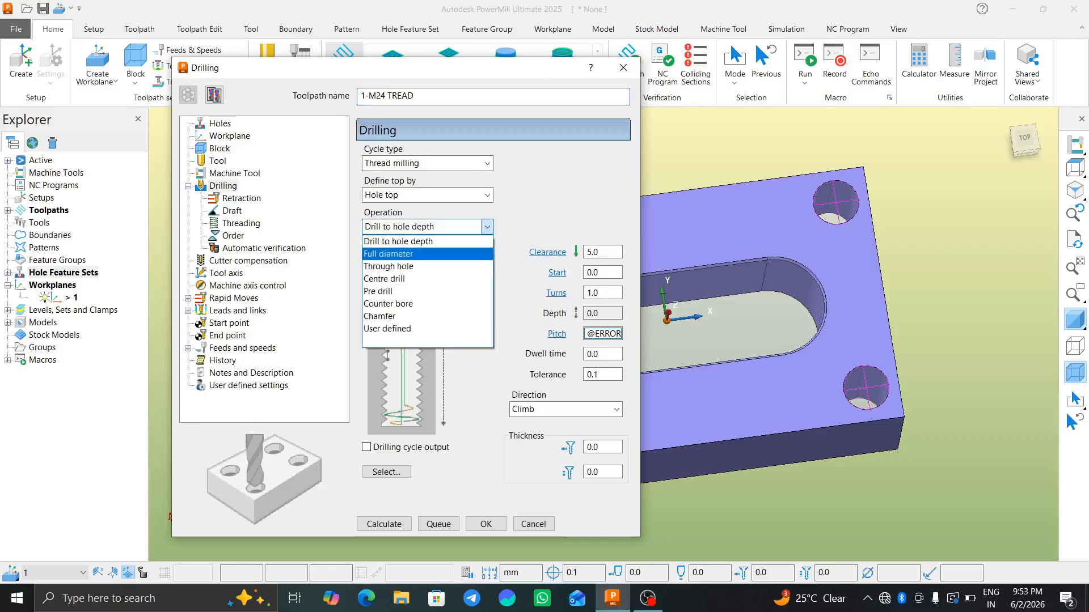
left_click(391, 278)
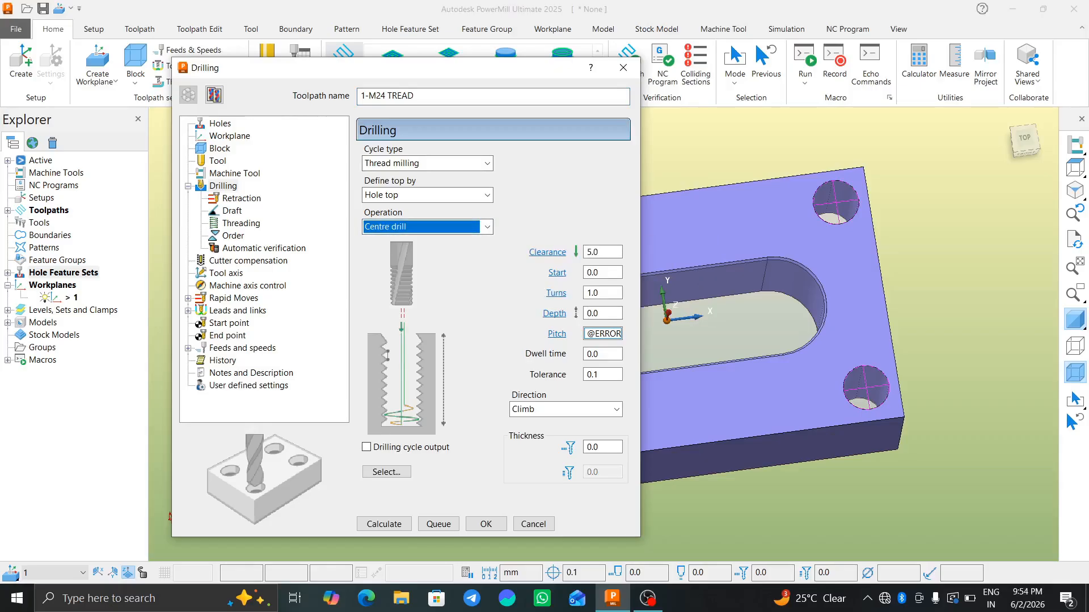
- Check the toolpath's hole feature set, workplane and block settings, and create a thread mill tool for it
left_click(220, 123)
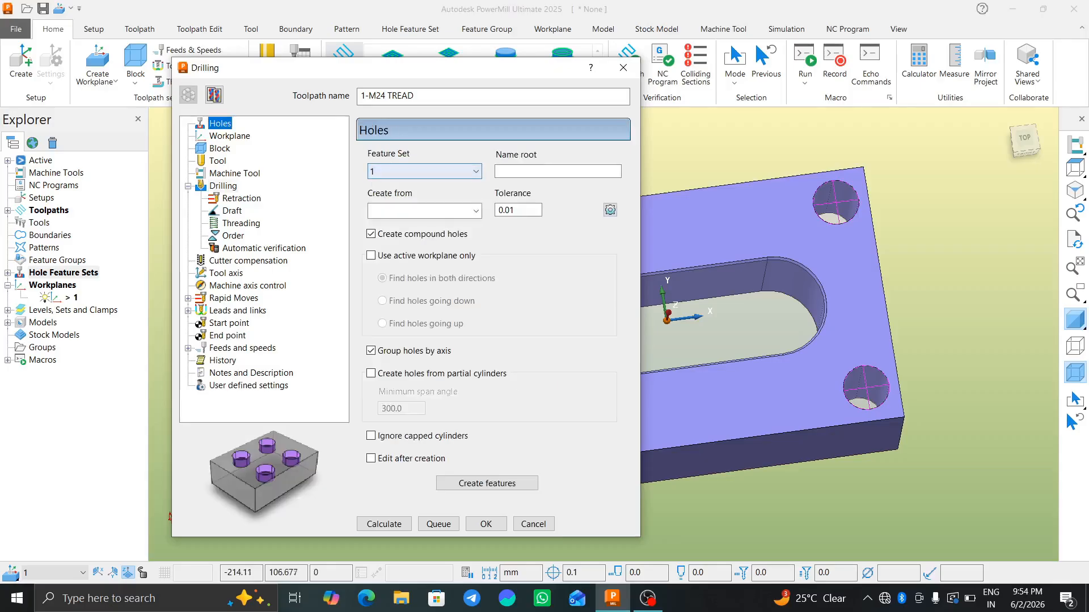
left_click(229, 135)
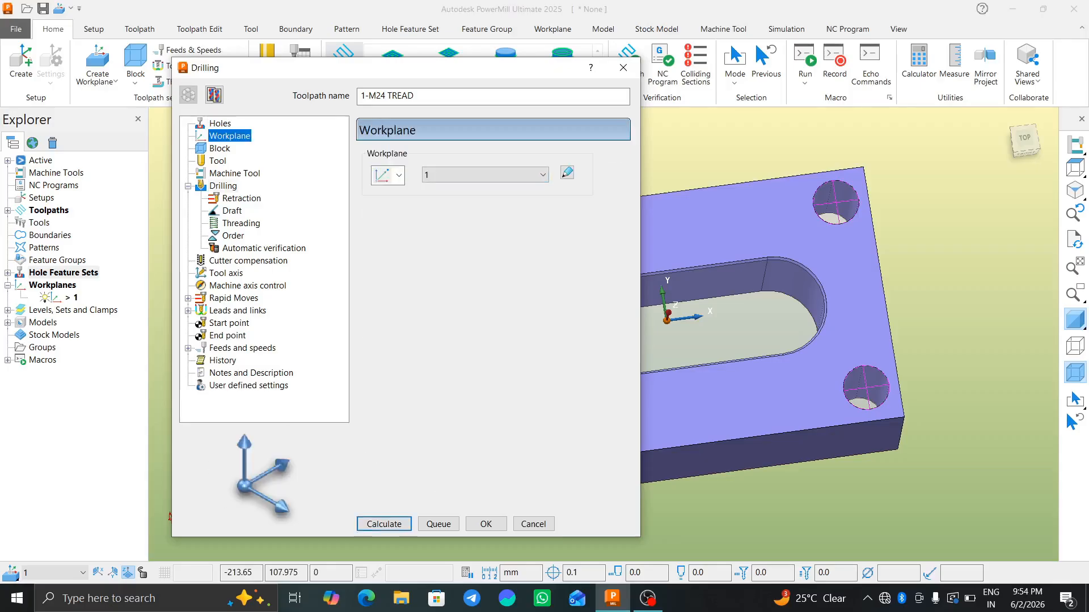
left_click(219, 148)
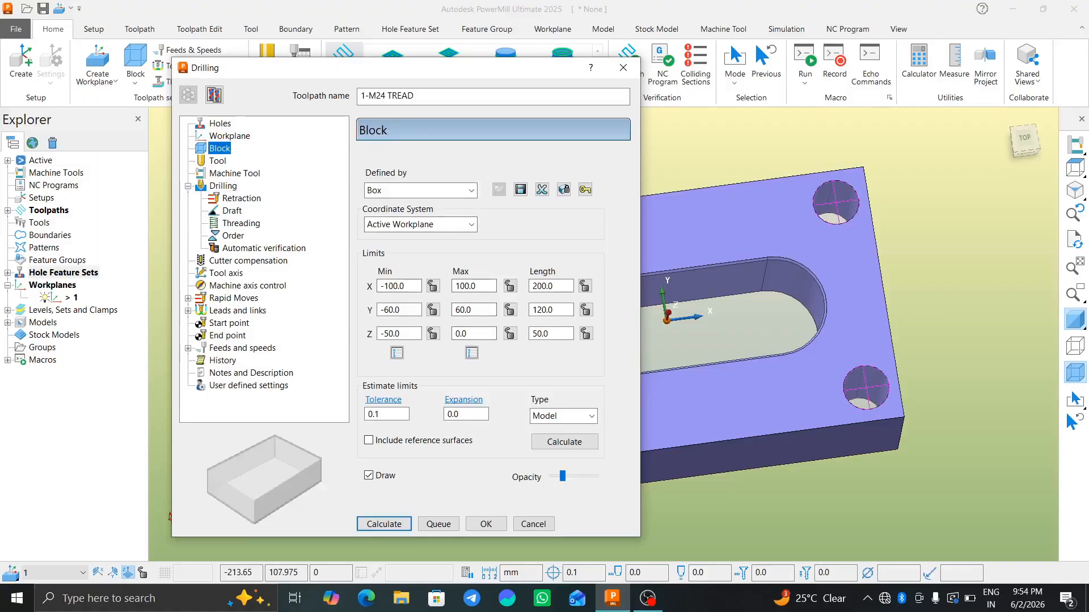
left_click(217, 161)
left_click(424, 160)
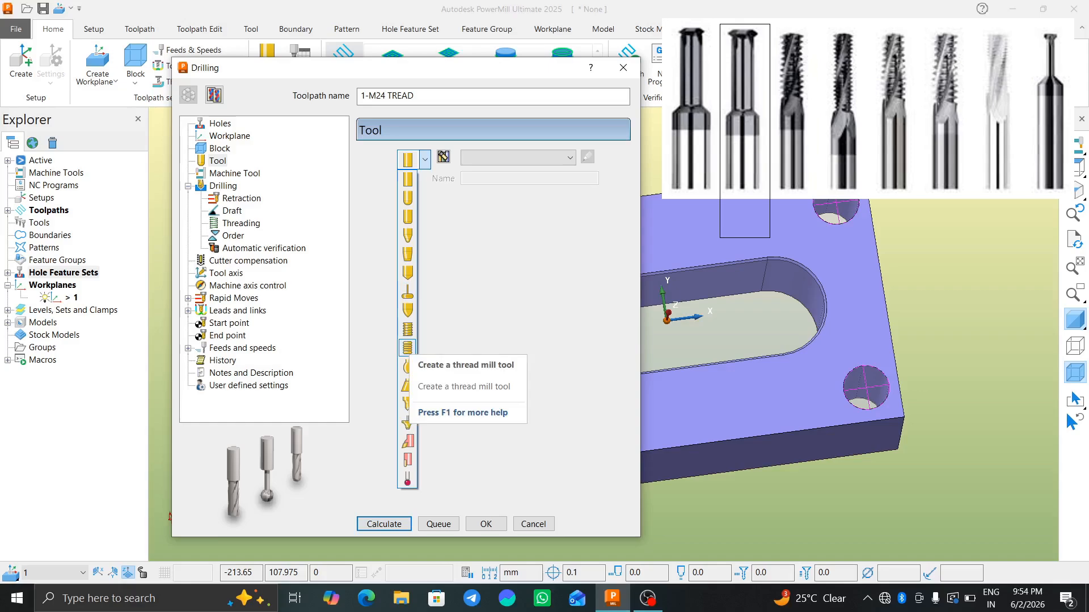
left_click(407, 347)
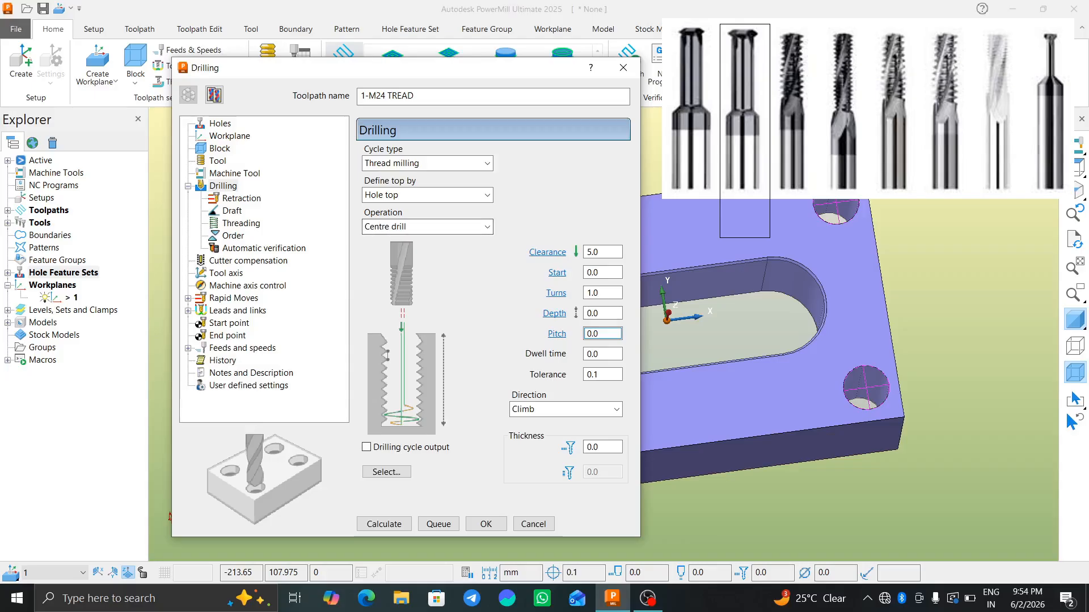
- Set the thread mill's diameter to 15 mm and its thread depth to 75 mm
left_click(218, 161)
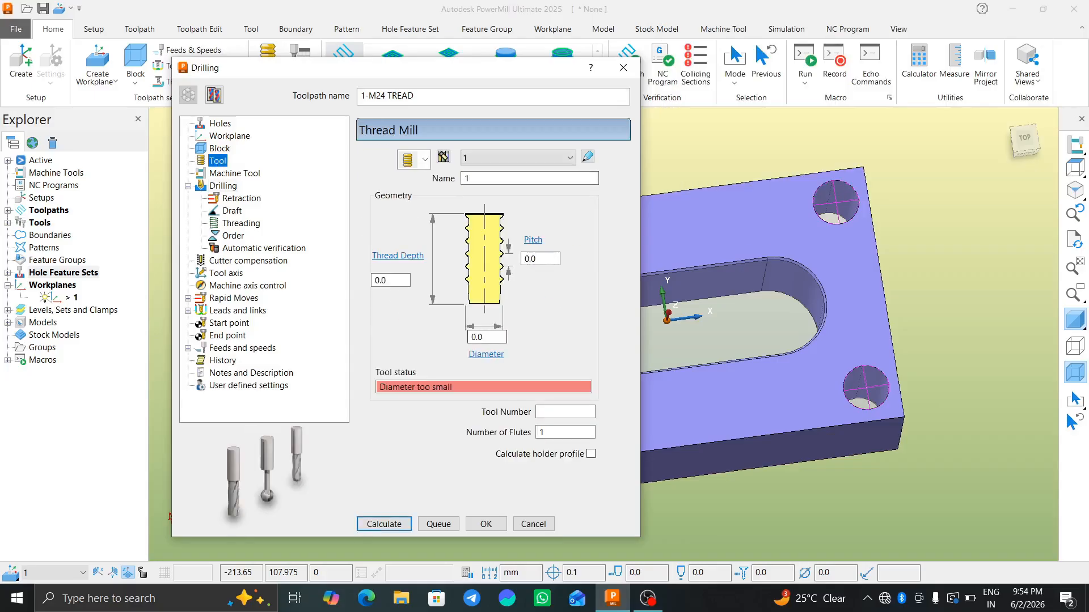
double_click(478, 337)
type("15")
double_click(379, 280)
type("75")
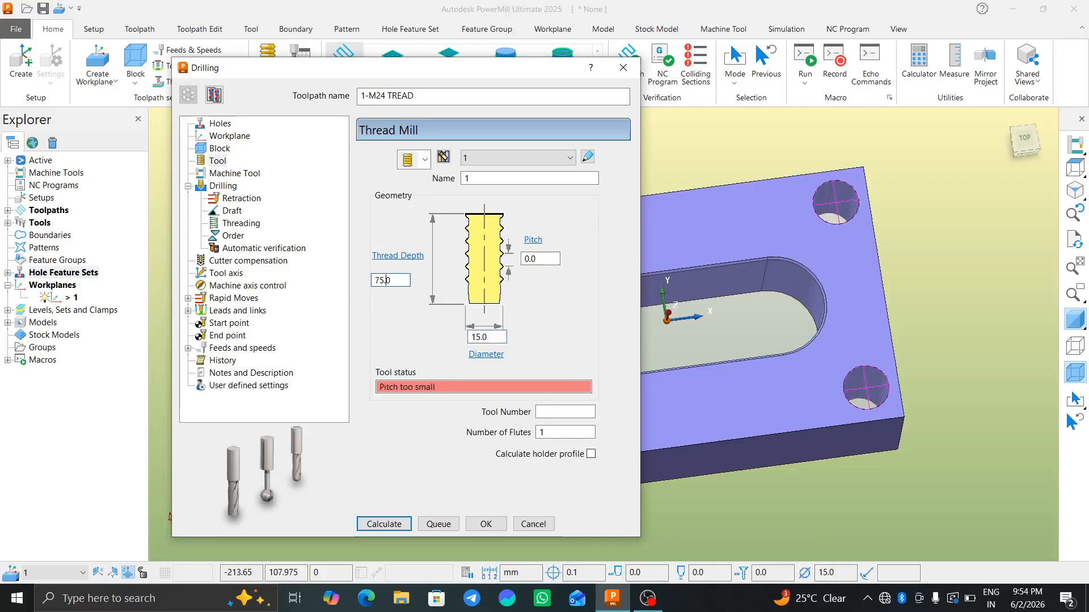
key("ctrl+a")
key("End")
- Set the thread mill's pitch to 3 mm and assign it tool number 1
double_click(530, 258)
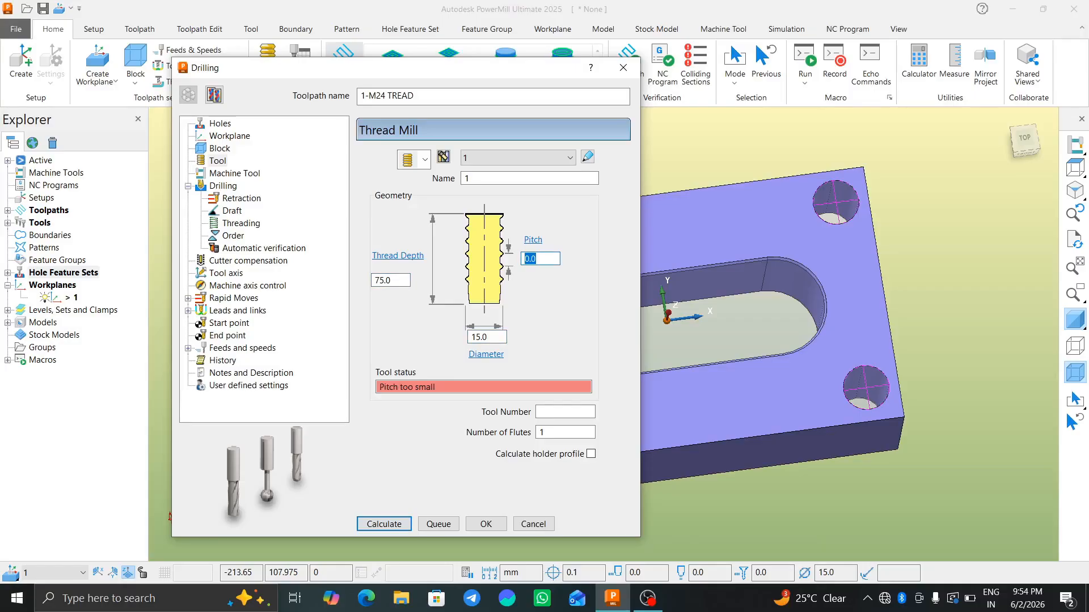
type("3")
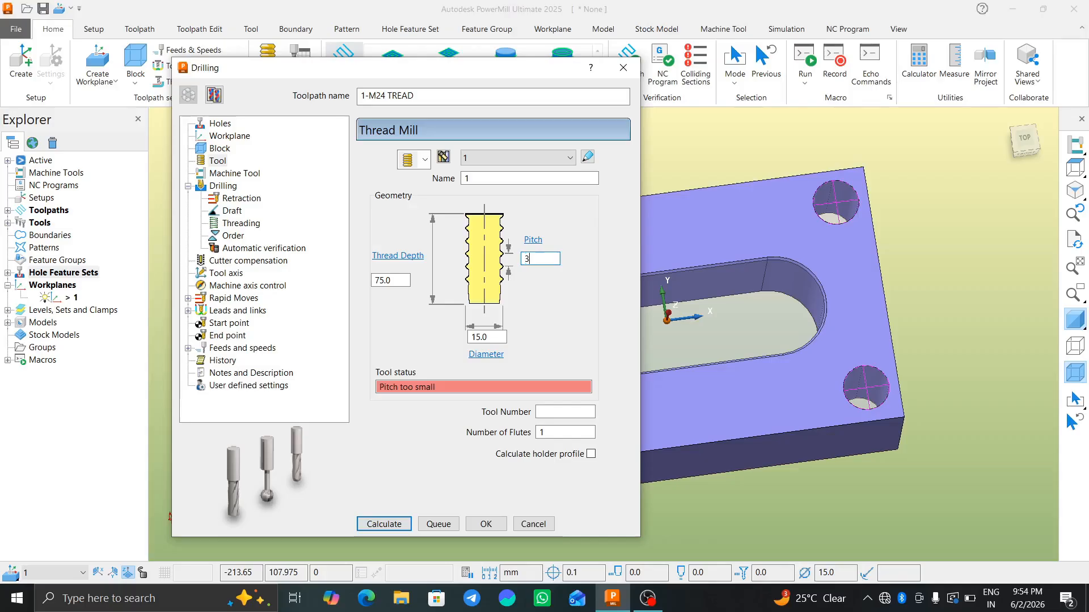
key("Tab")
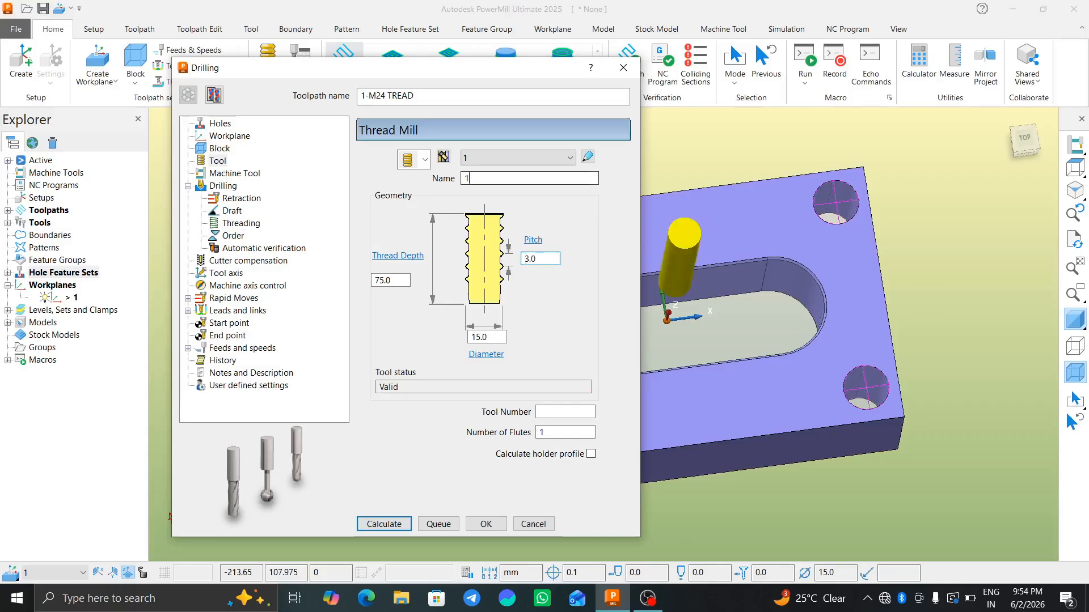
middle_click_drag(851, 340, 834, 272)
left_click(564, 412)
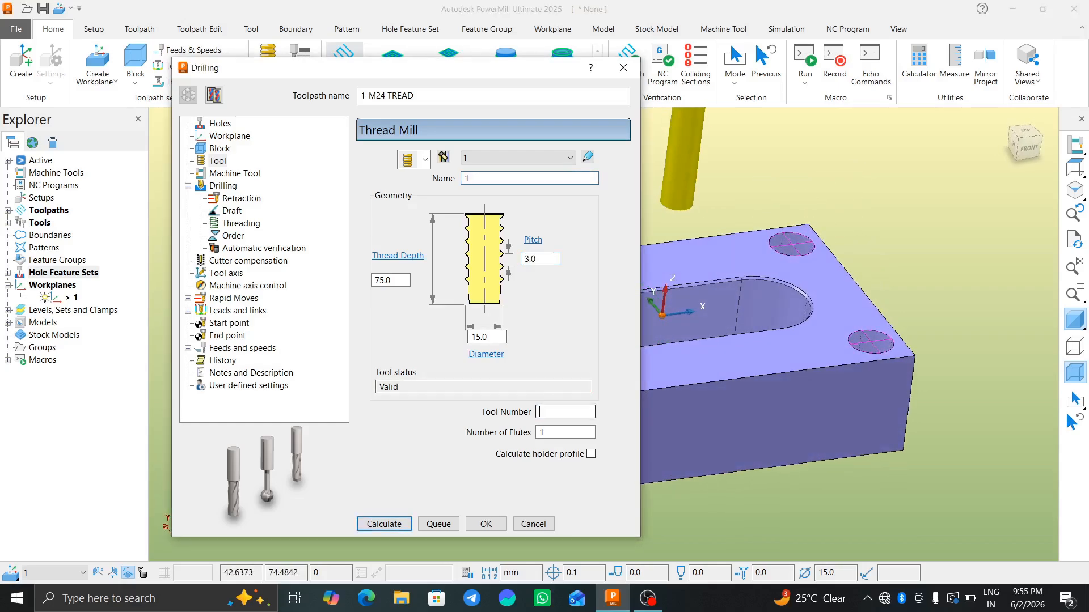
type("1")
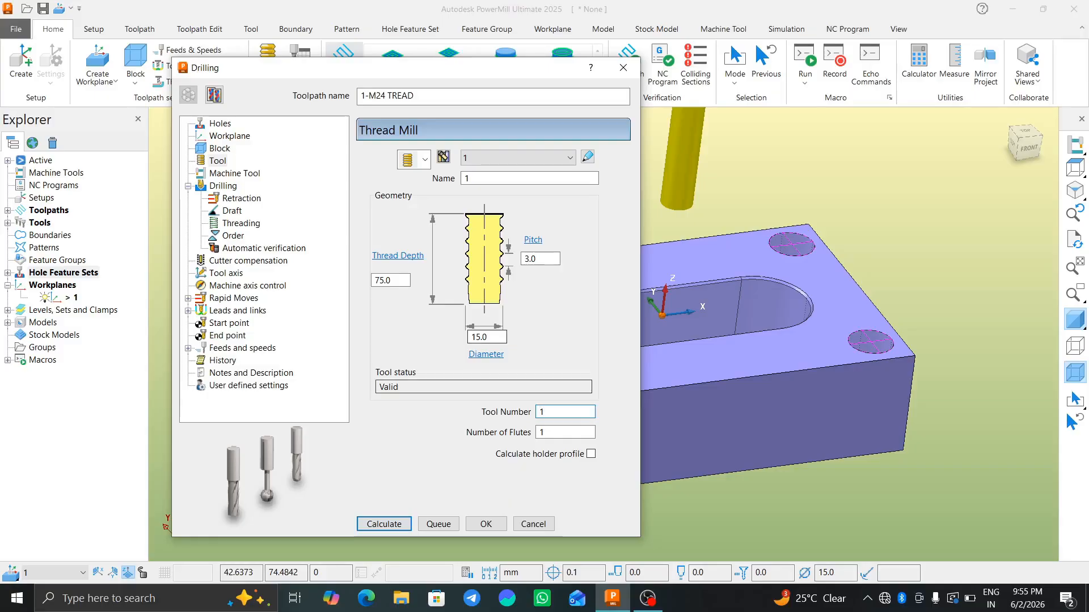
- Set the thread milling cycle's clearance and start values to 2 mm each
left_click(234, 172)
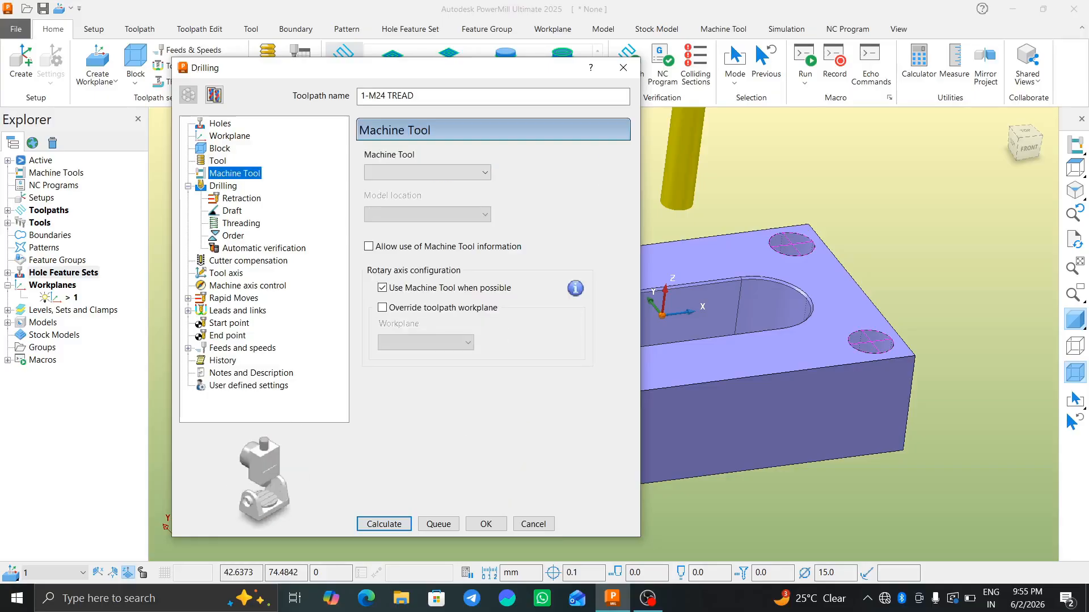
left_click(223, 186)
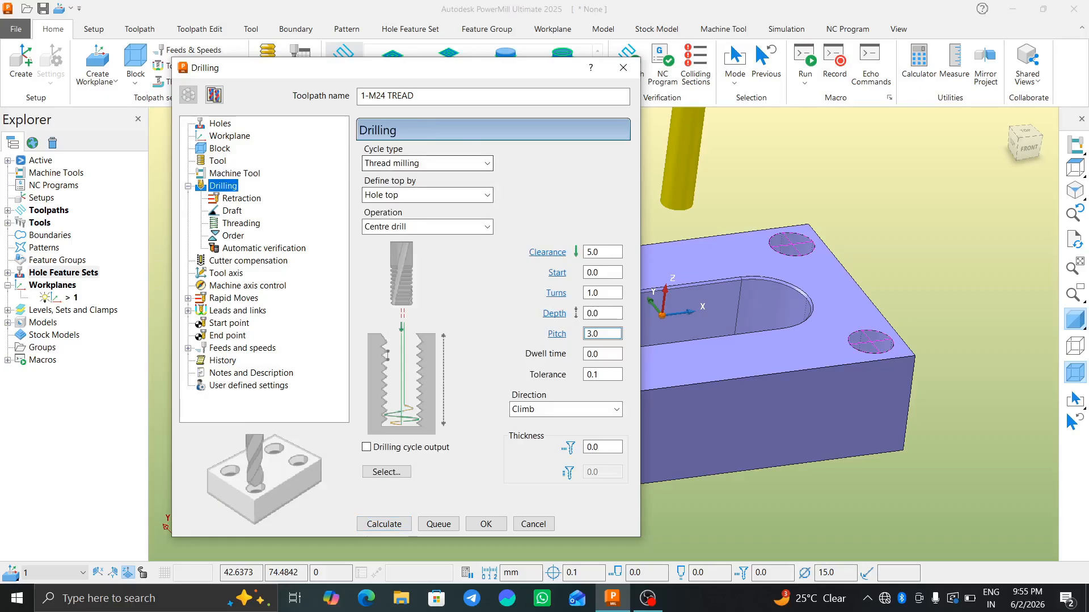
left_click(602, 252)
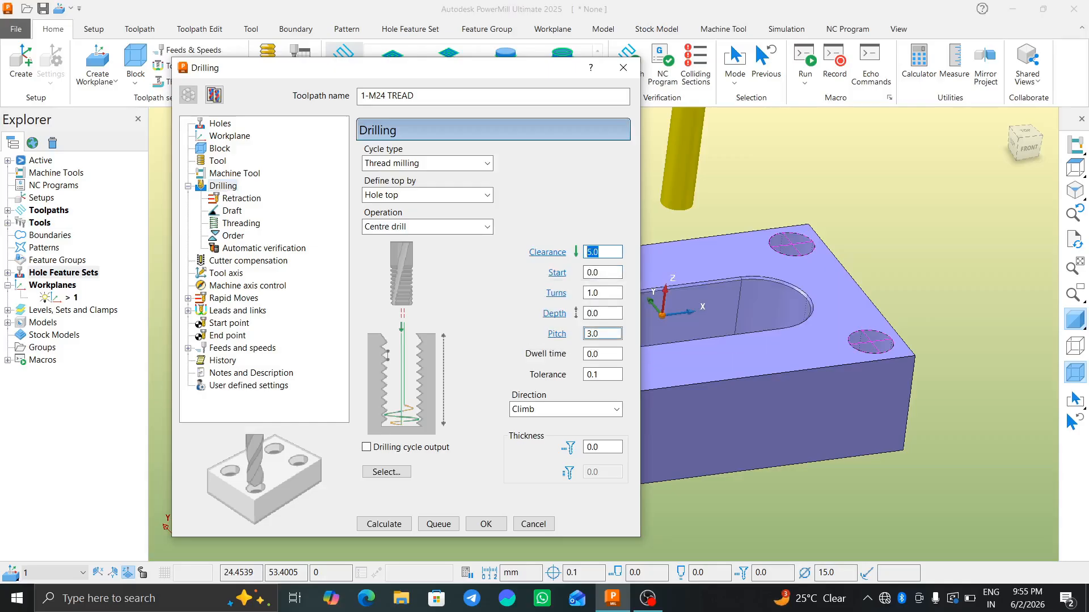
type("2")
left_click(601, 272)
key("ctrl+a")
type("2")
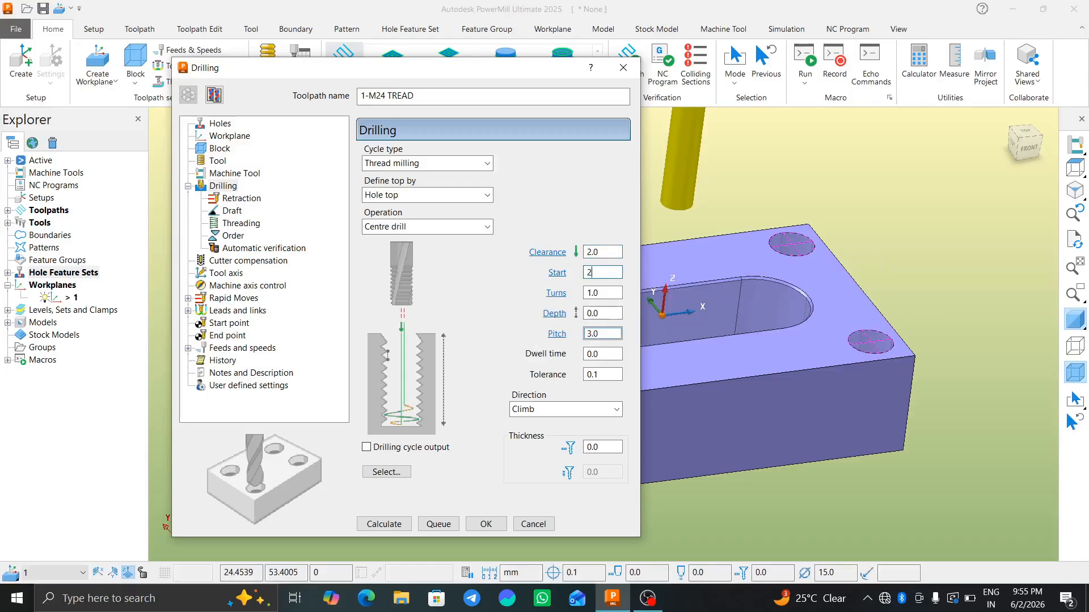
- Set the thread milling cycle to 50 turns and a depth of 50 mm
key("Tab")
type("50")
key("Tab")
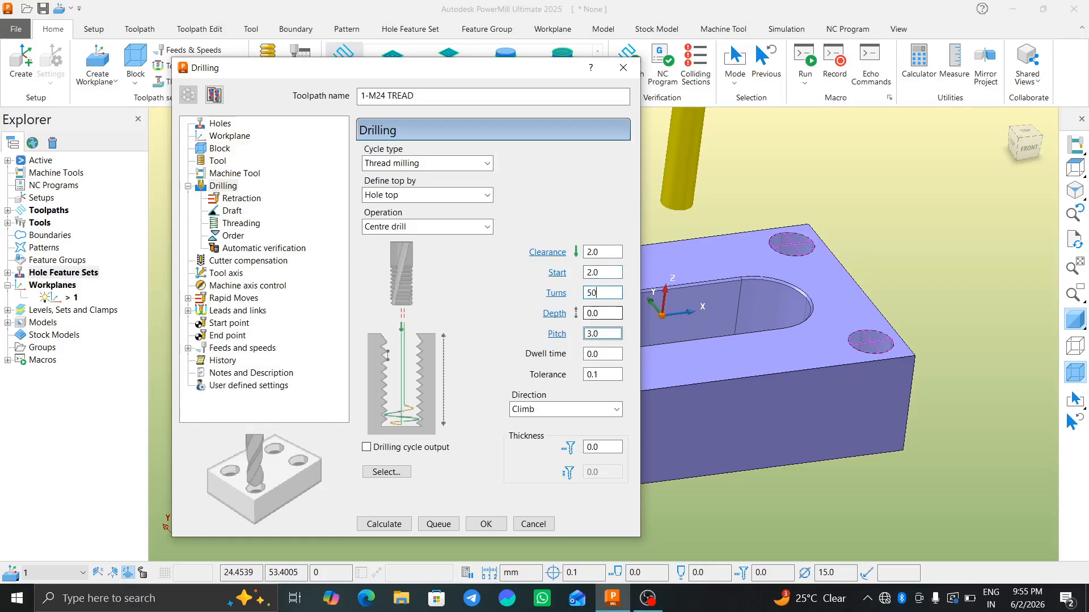
type("50")
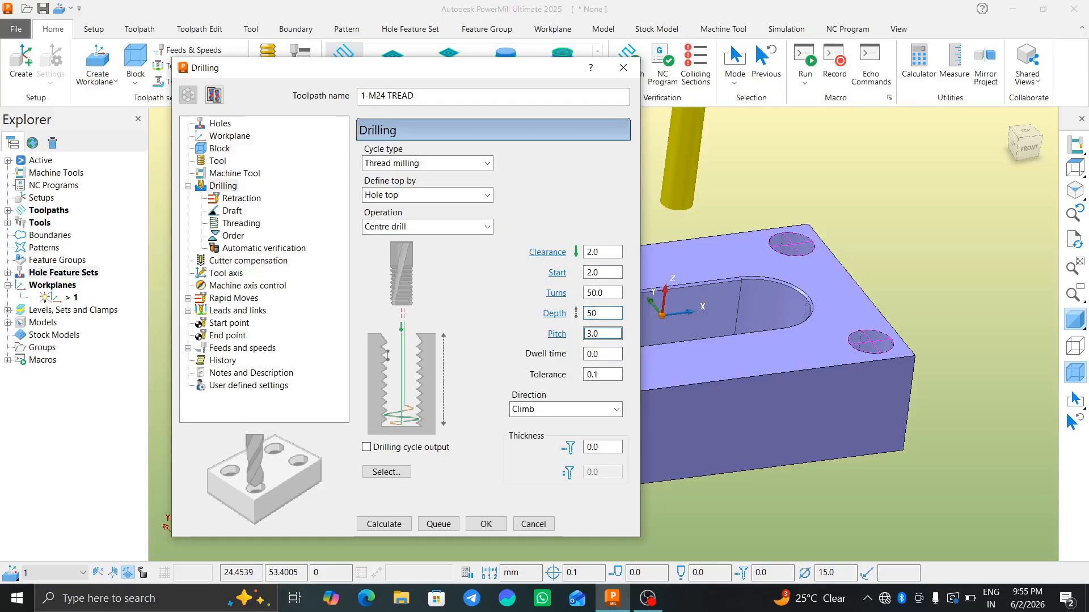
- Set the thread milling cycle's tolerance to 0.01 mm
left_click(601, 333)
double_click(593, 375)
type(".01")
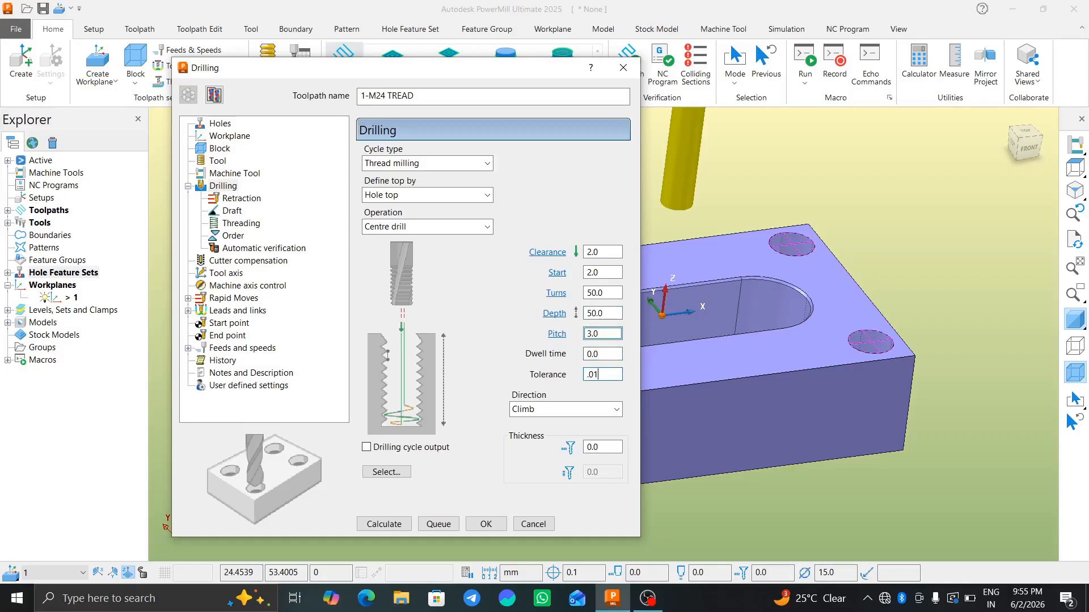
left_click(601, 354)
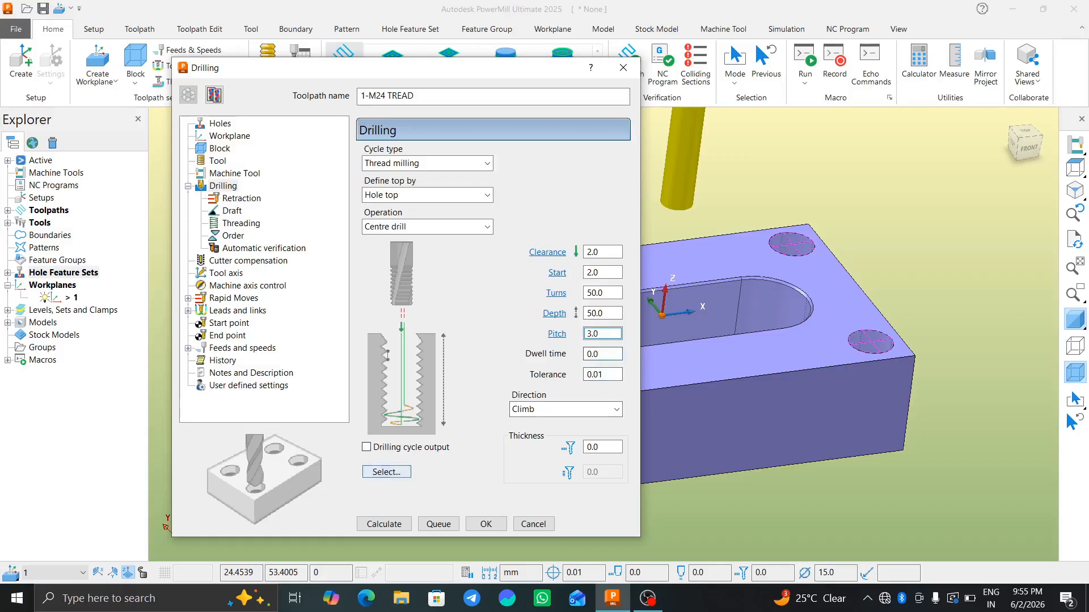
- Select the 21 mm diameter holes as the features to machine, filtering by diameter
left_click(386, 472)
left_click(33, 112)
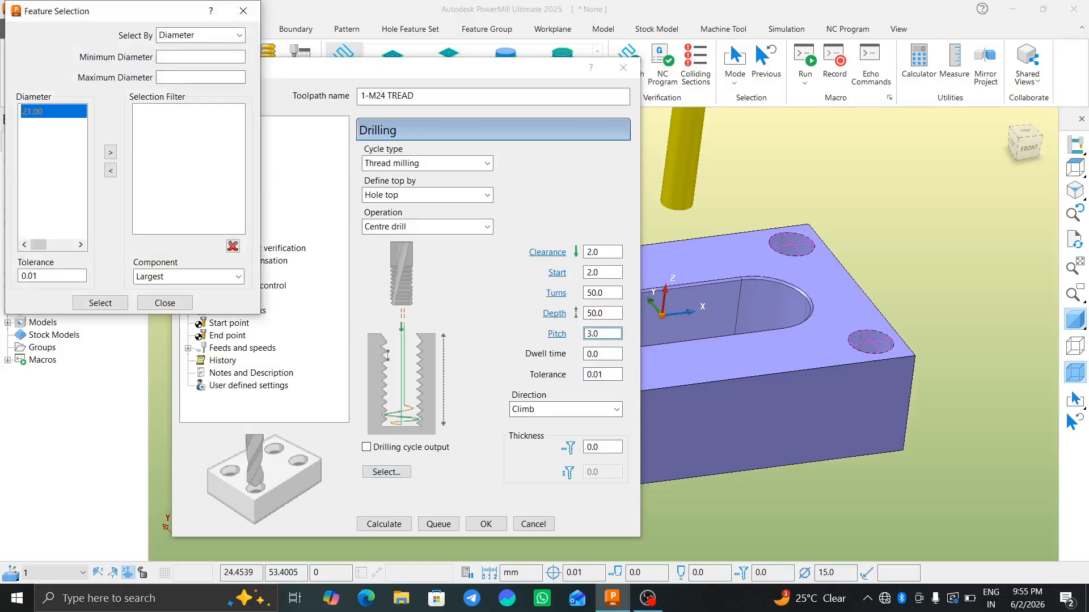
left_click(111, 152)
left_click(101, 303)
left_click(165, 302)
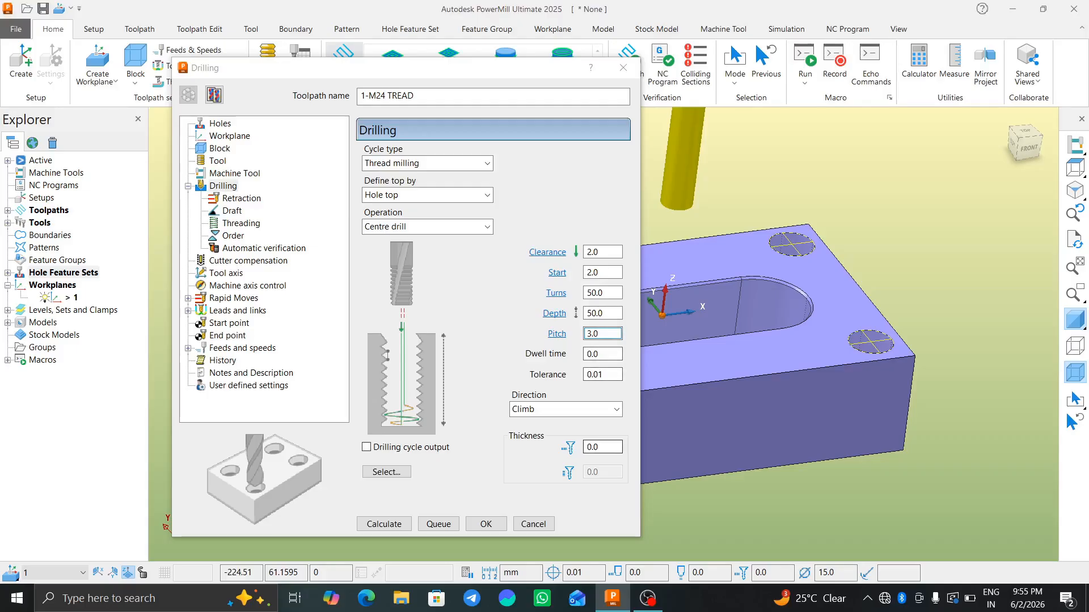
- Set the thread milling direction to Conventional
left_click(612, 410)
left_click(595, 410)
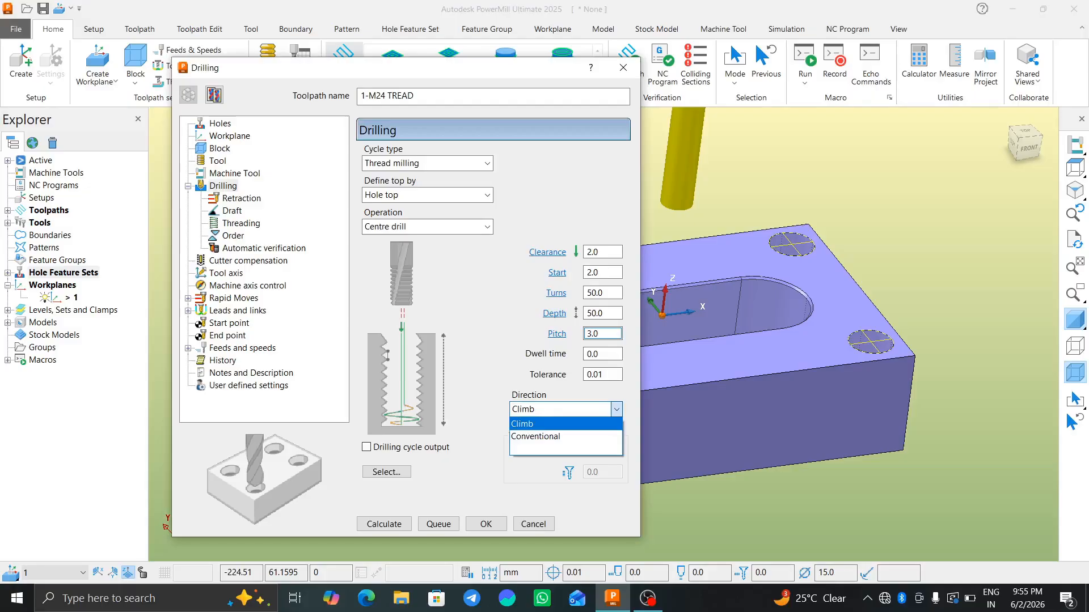
key("Return")
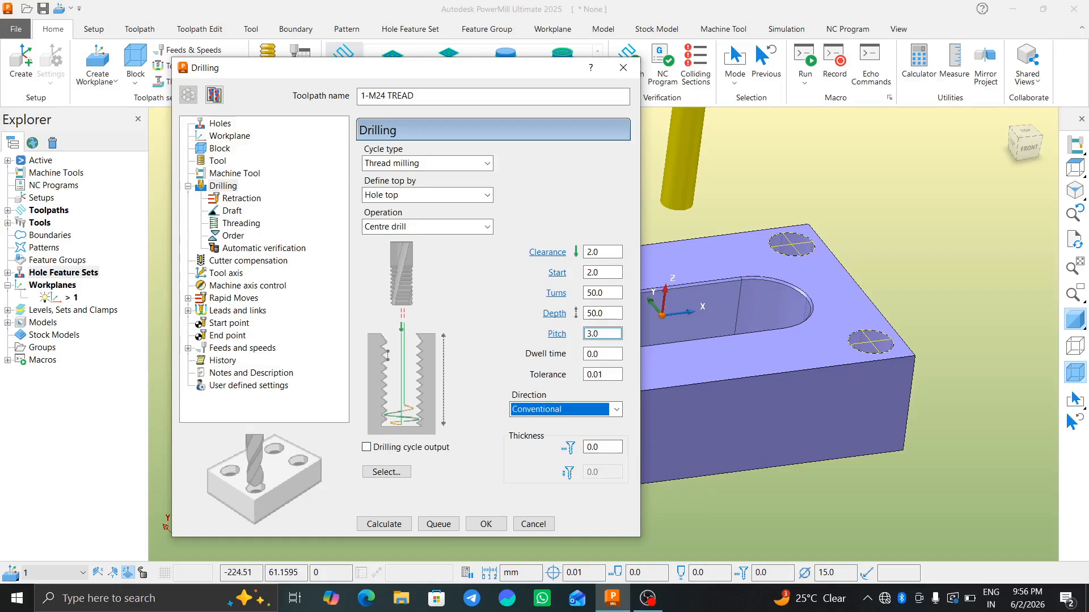
- Set the thread milling cycle's radial thickness to -1.5 mm
key("Tab")
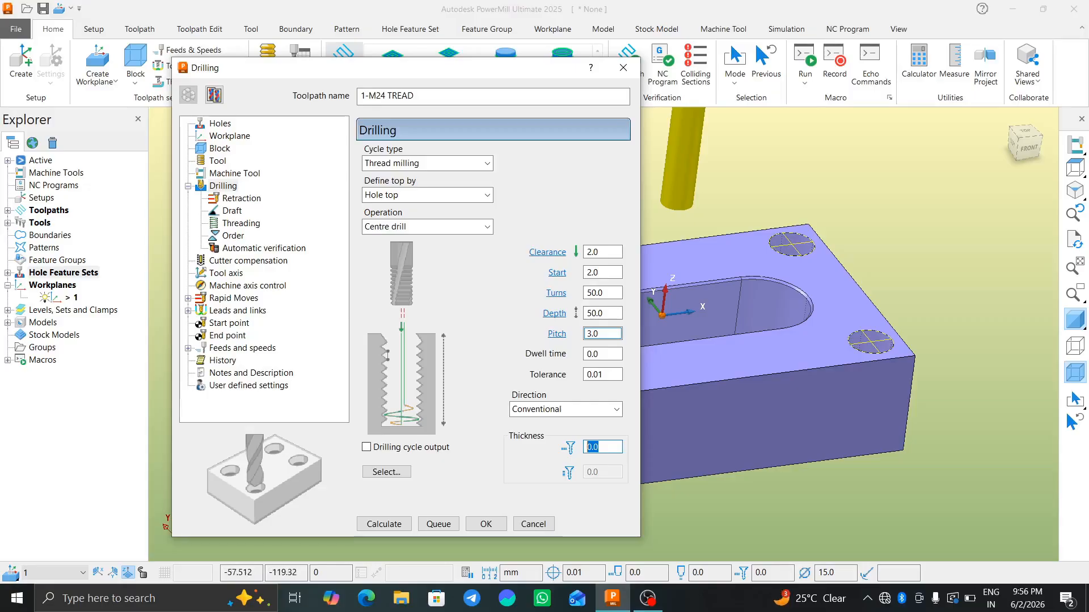
left_click(602, 447)
double_click(593, 448)
type("-")
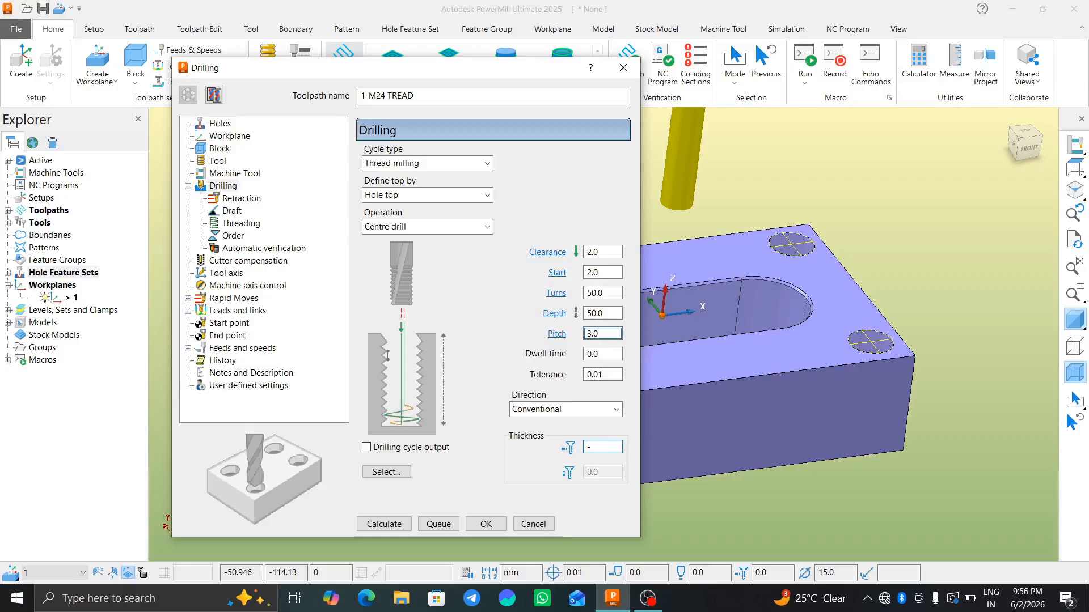
type("1.5")
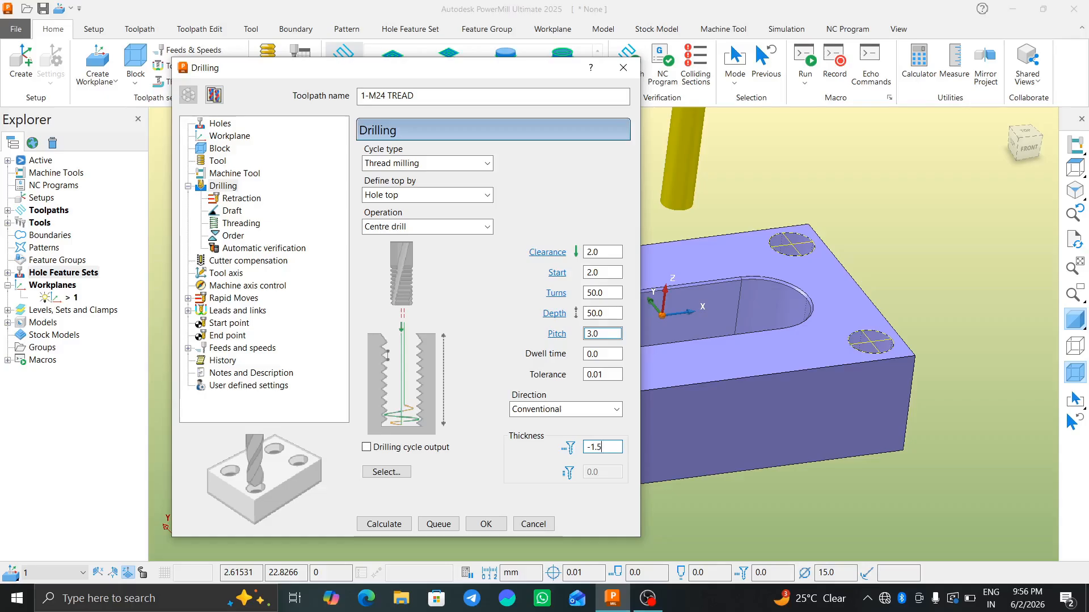
- Check the retraction and draft settings, and set threading to 10 passes with an allowance of 0.01 mm
left_click(241, 199)
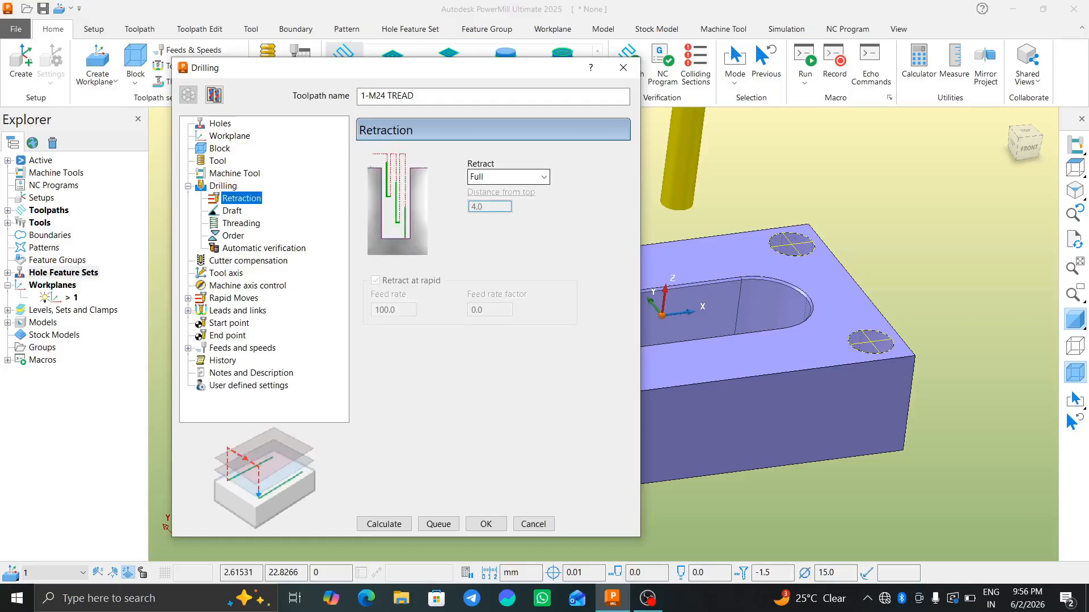
left_click(232, 211)
left_click(506, 177)
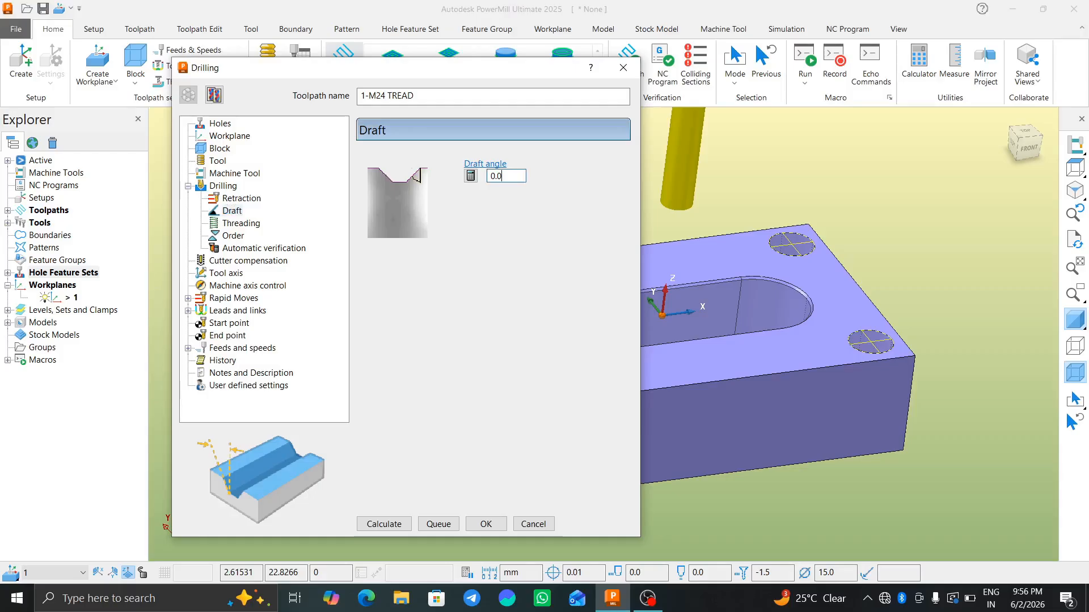
left_click(241, 224)
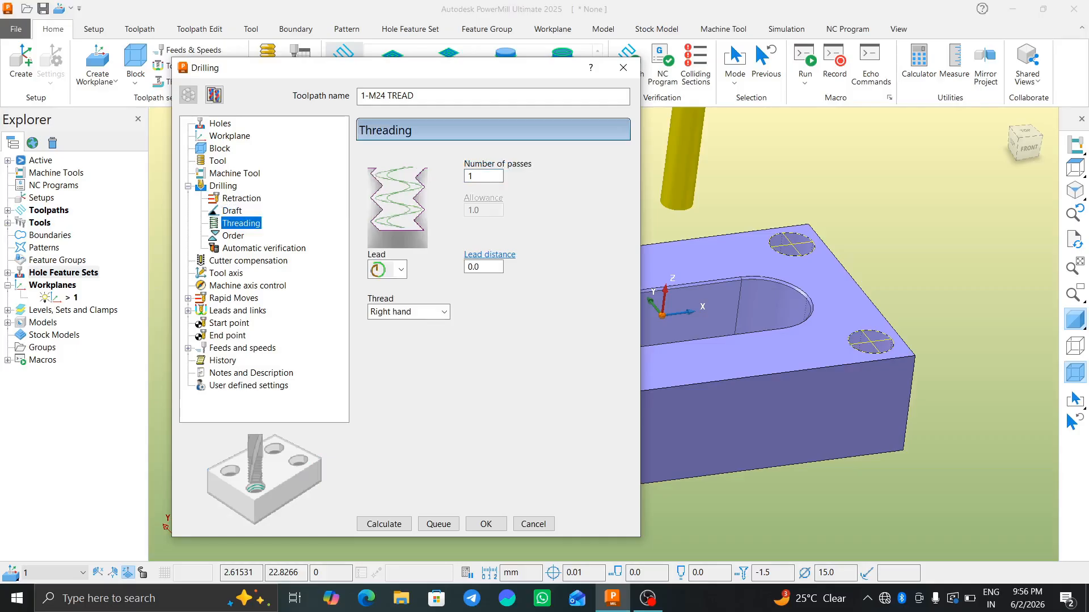
key("Tab")
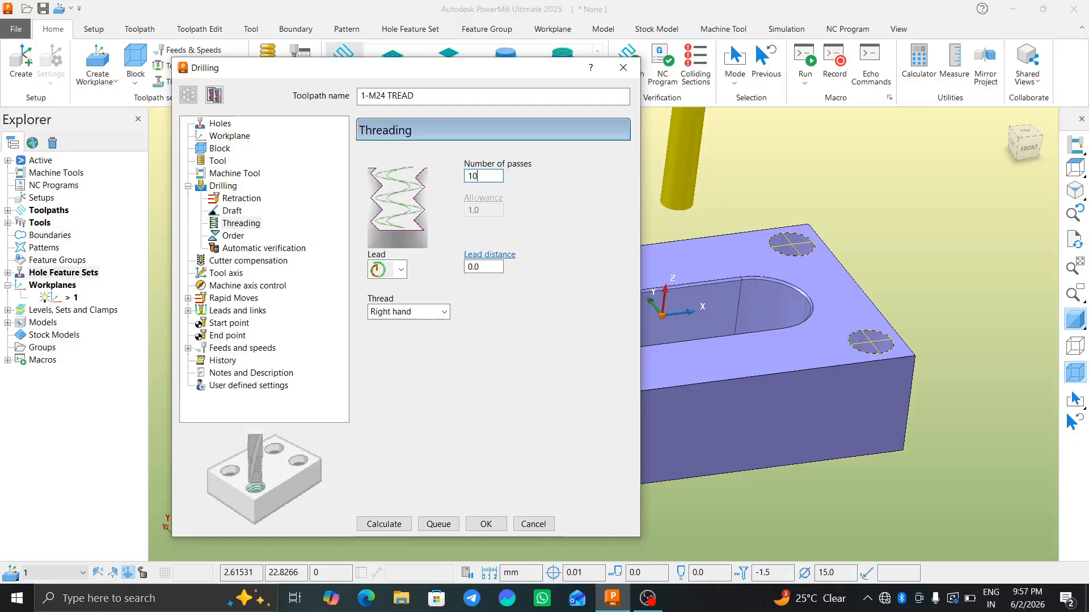
left_click(480, 267)
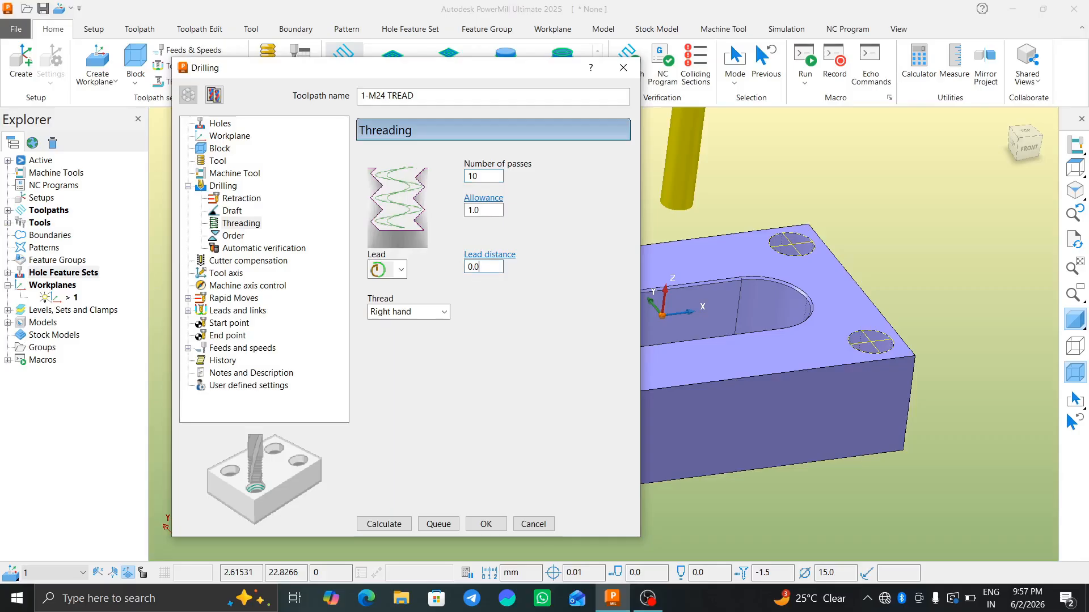
key("shift+Tab")
type(".01")
left_click(401, 270)
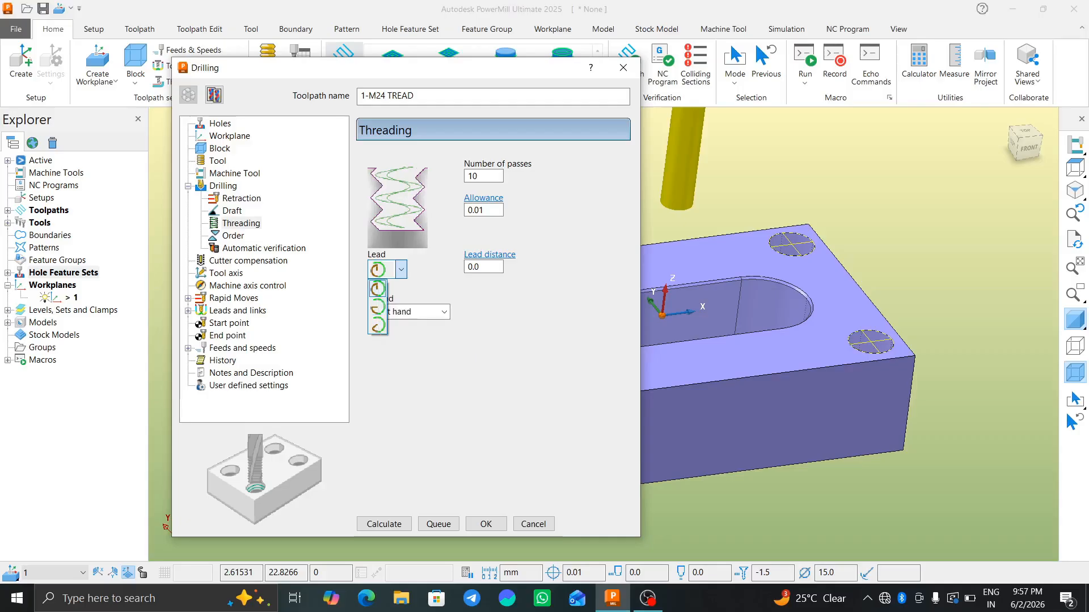
key("Return")
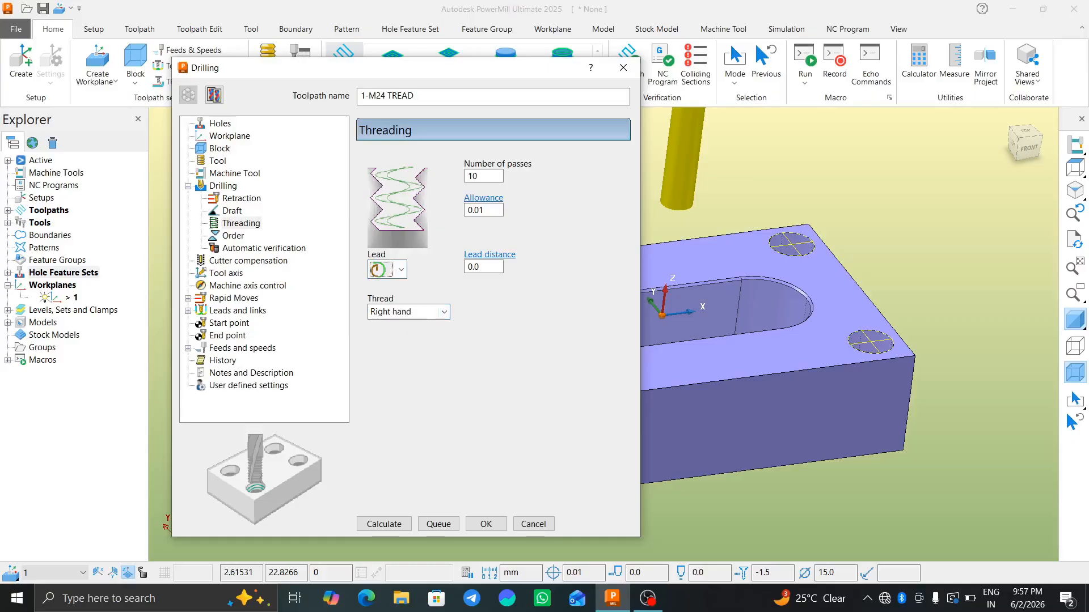
- Calculate the safe area's rapid and plunge heights from the block and model, and set the rapid height to 50 mm
left_click(249, 260)
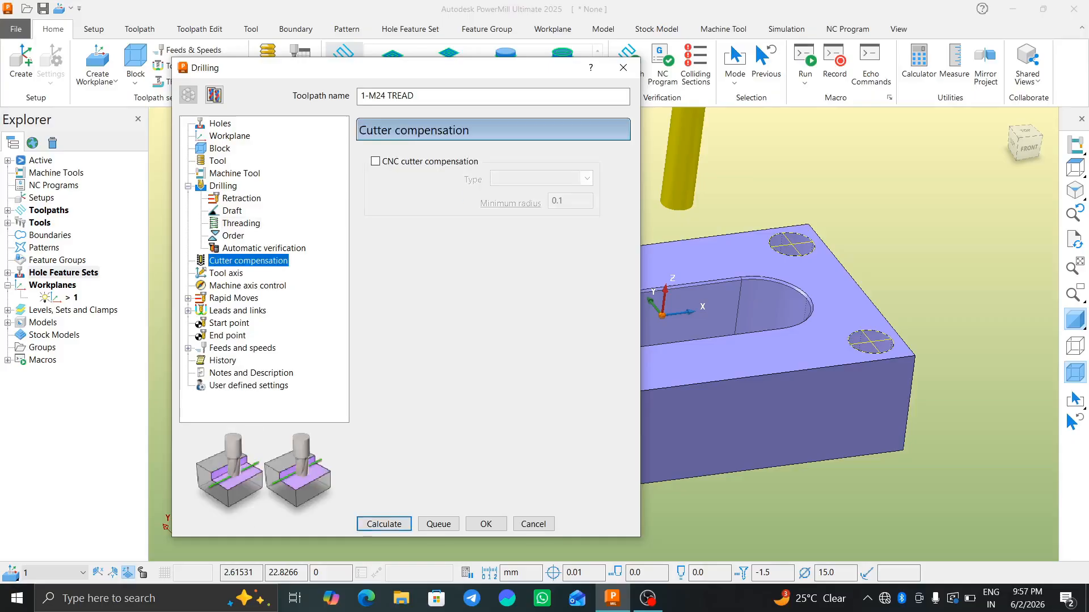
left_click(233, 298)
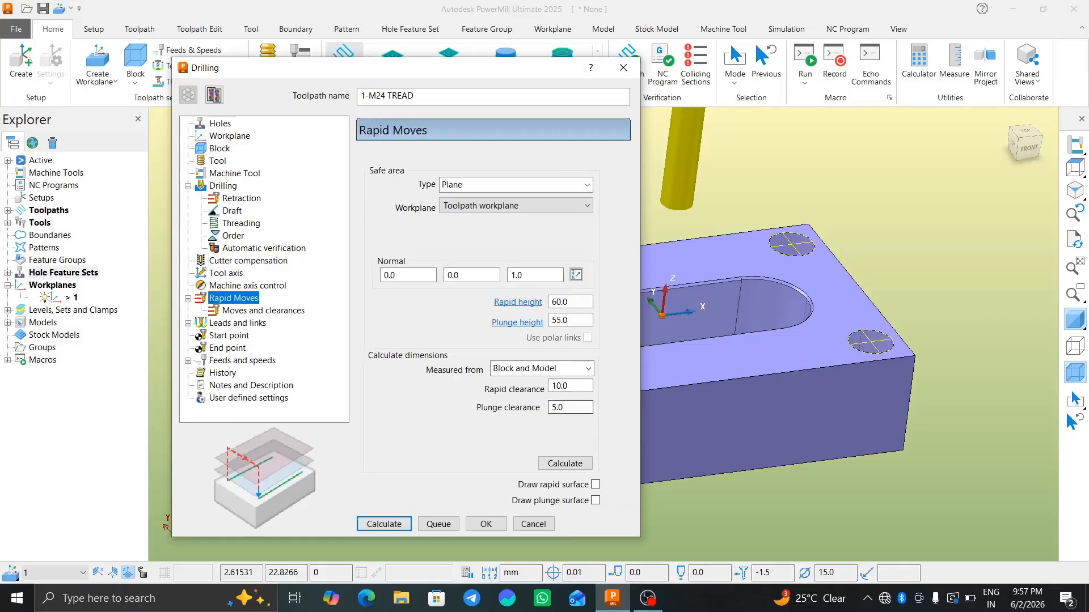
left_click(564, 464)
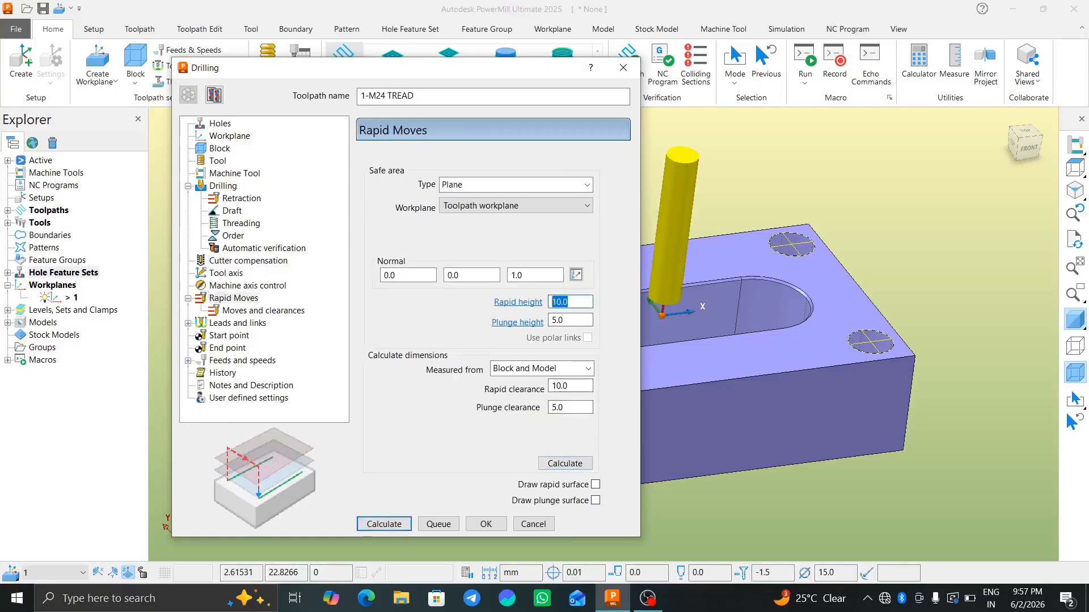
type("50")
key("Tab")
- Check the leads and links summary, and use Block centre safe as the toolpath's start point
left_click(237, 323)
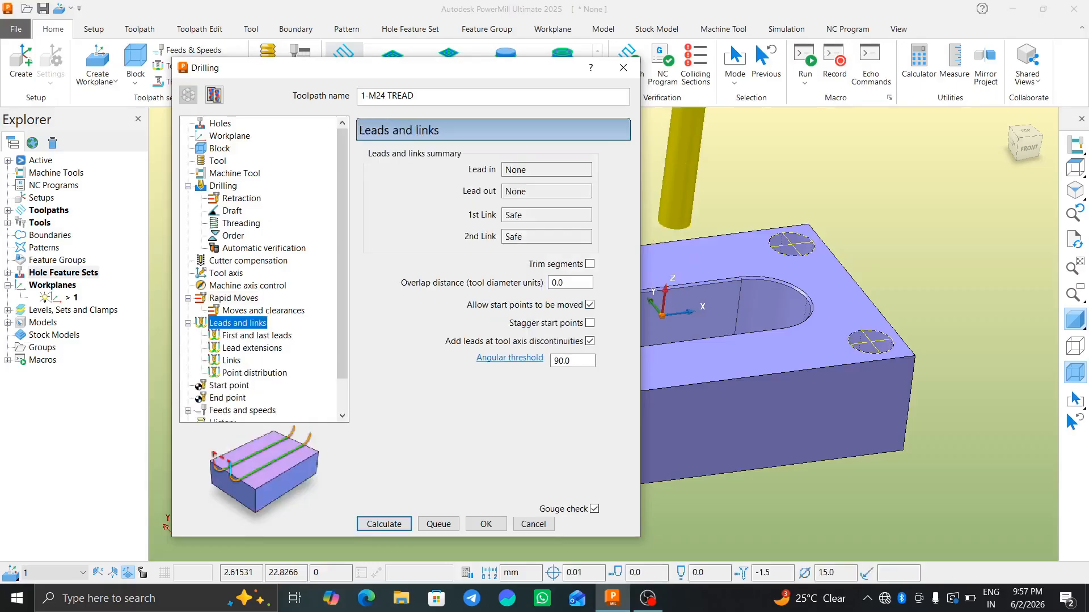
left_click(232, 360)
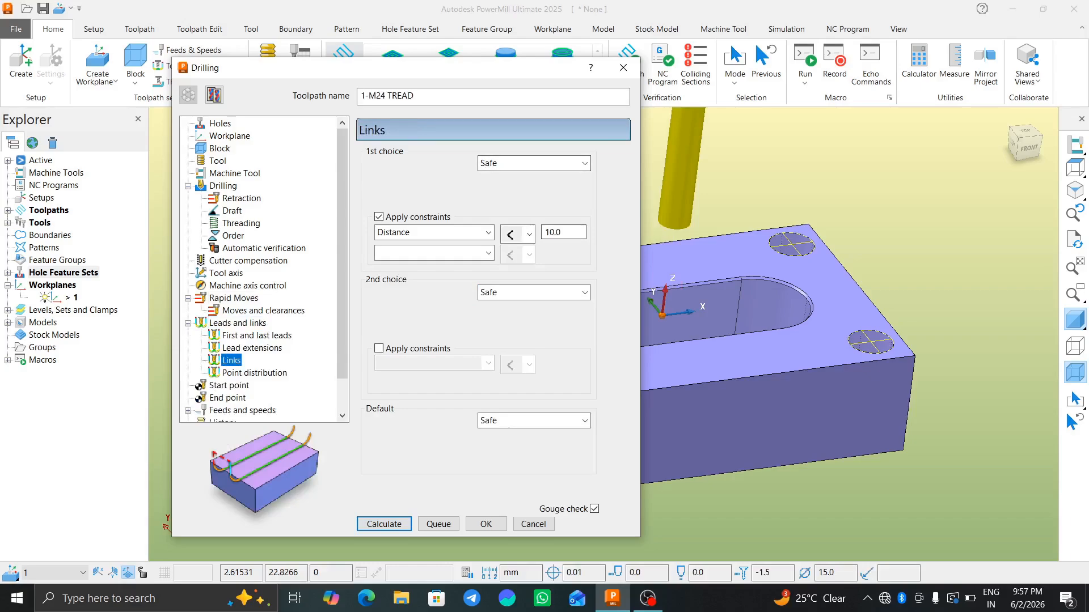
scroll(263, 269, "down", 1)
left_click(229, 348)
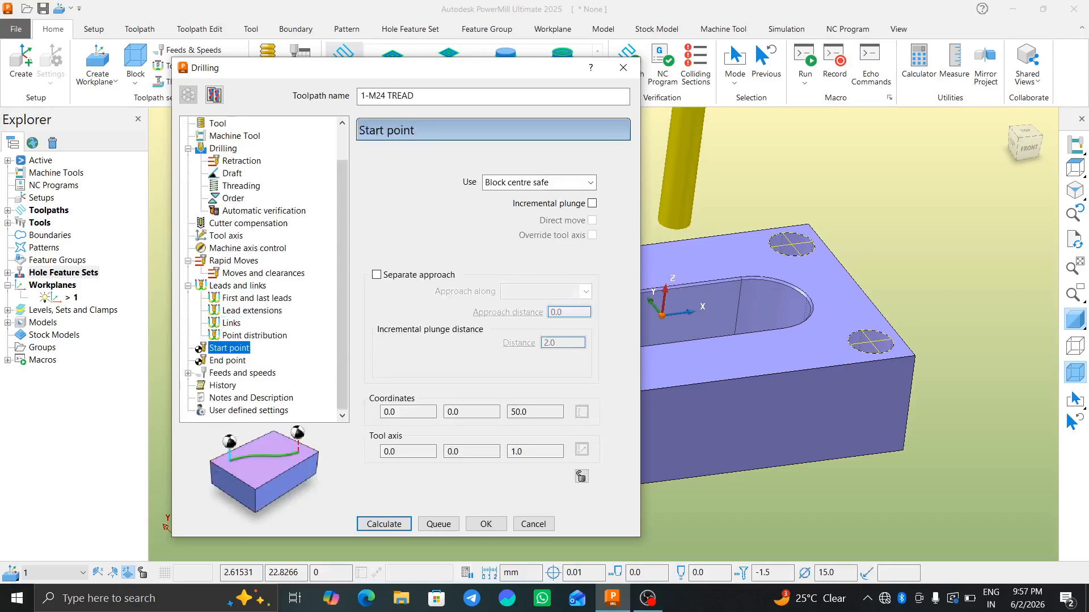
left_click(590, 182)
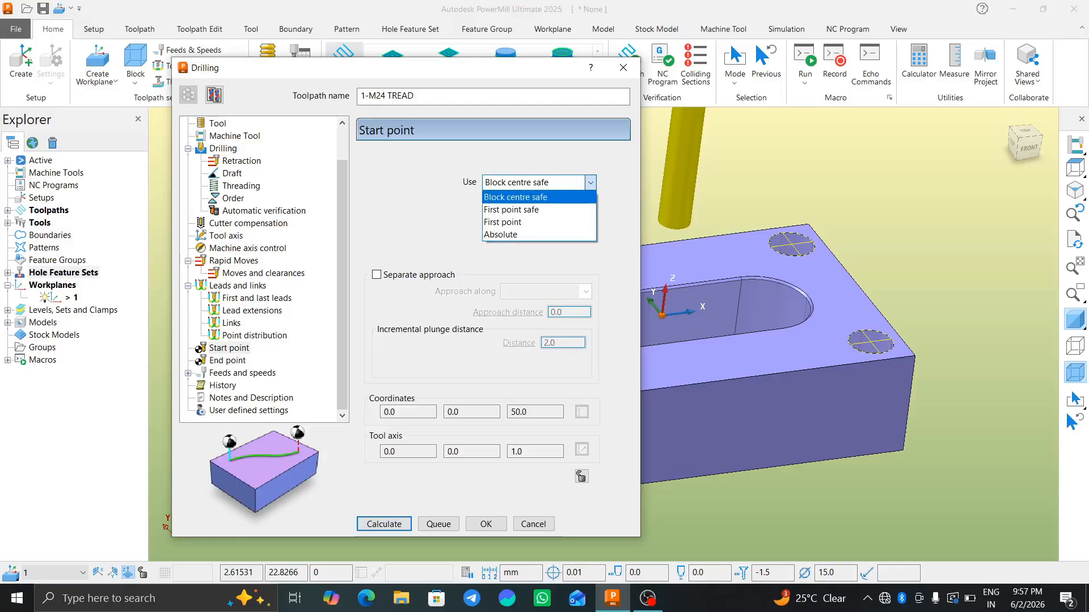
left_click(529, 198)
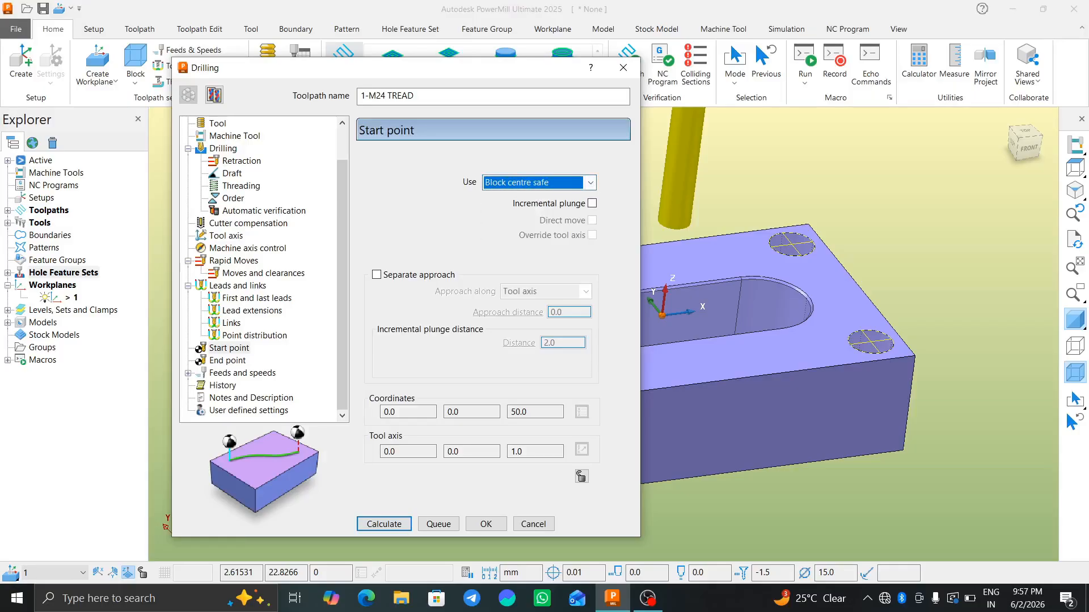
- Examine the toolpath's first and last leads and the available lead-in extension types
left_click(257, 298)
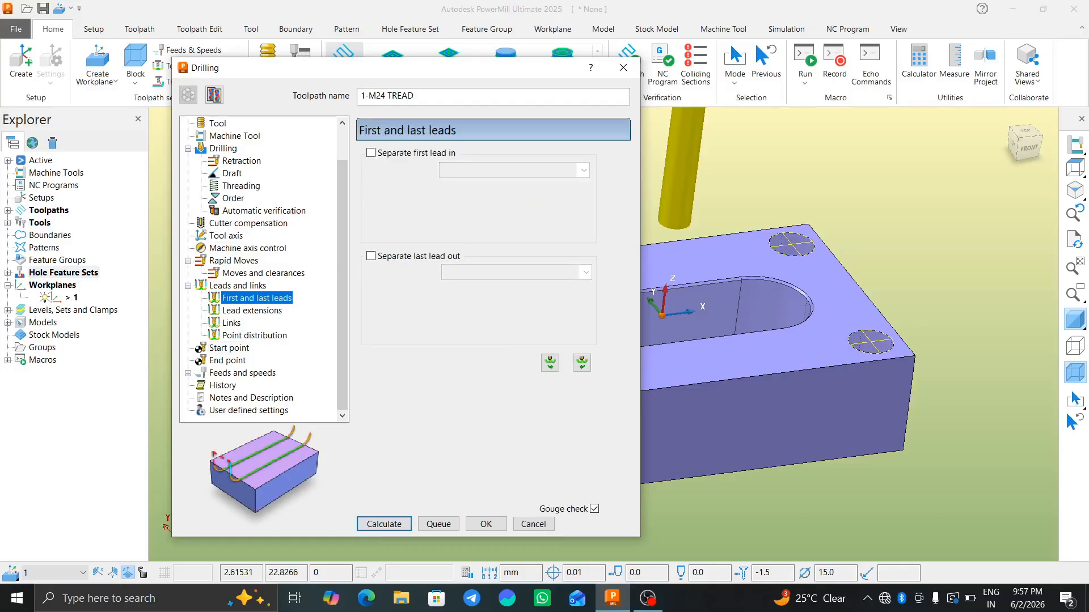
left_click(252, 311)
left_click(257, 298)
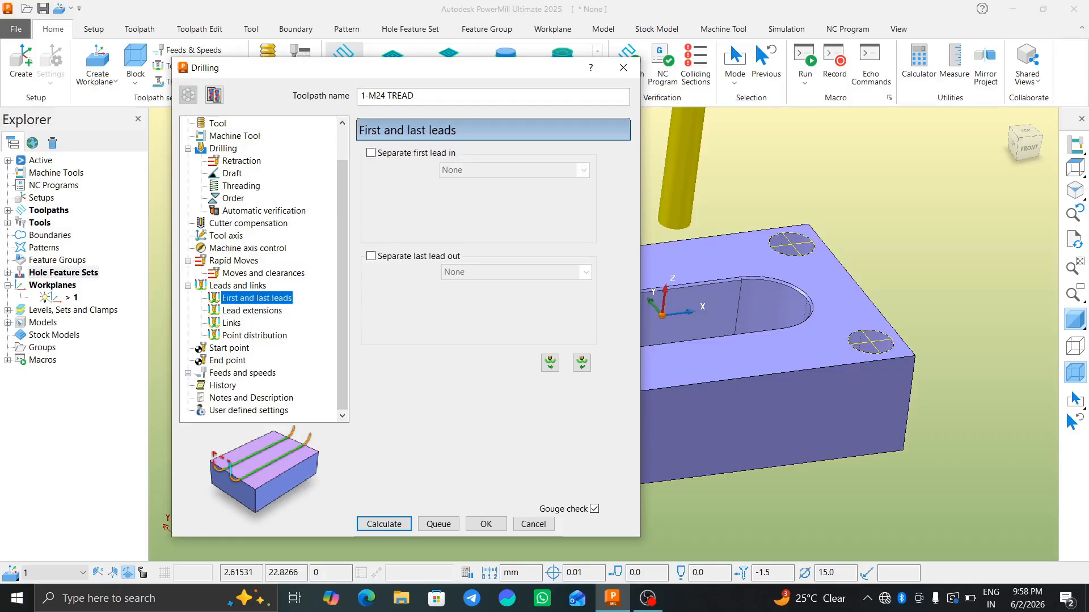
left_click(251, 310)
left_click(583, 163)
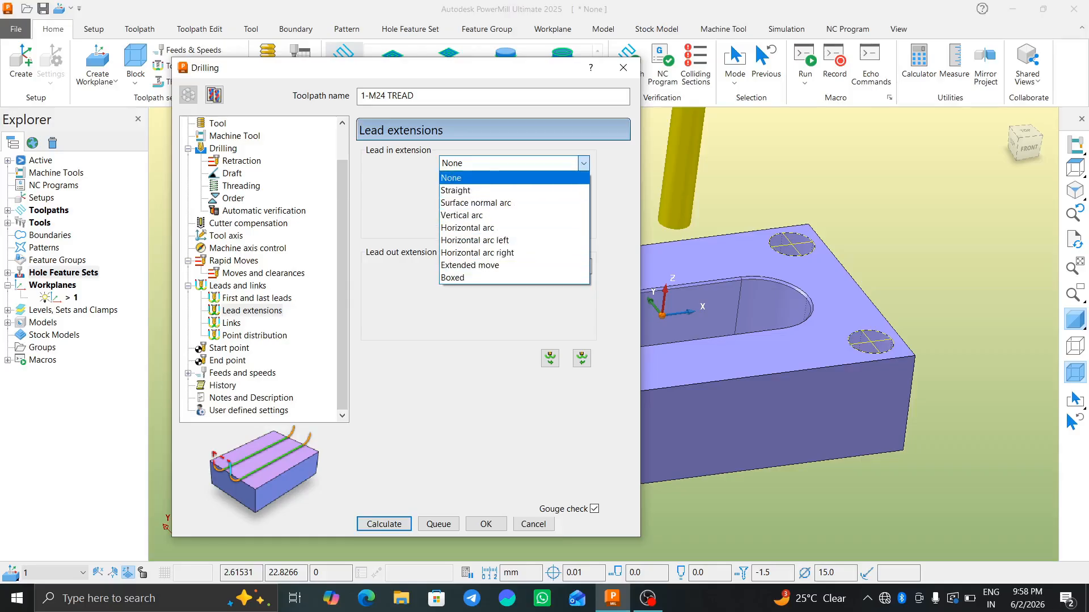
key("Escape")
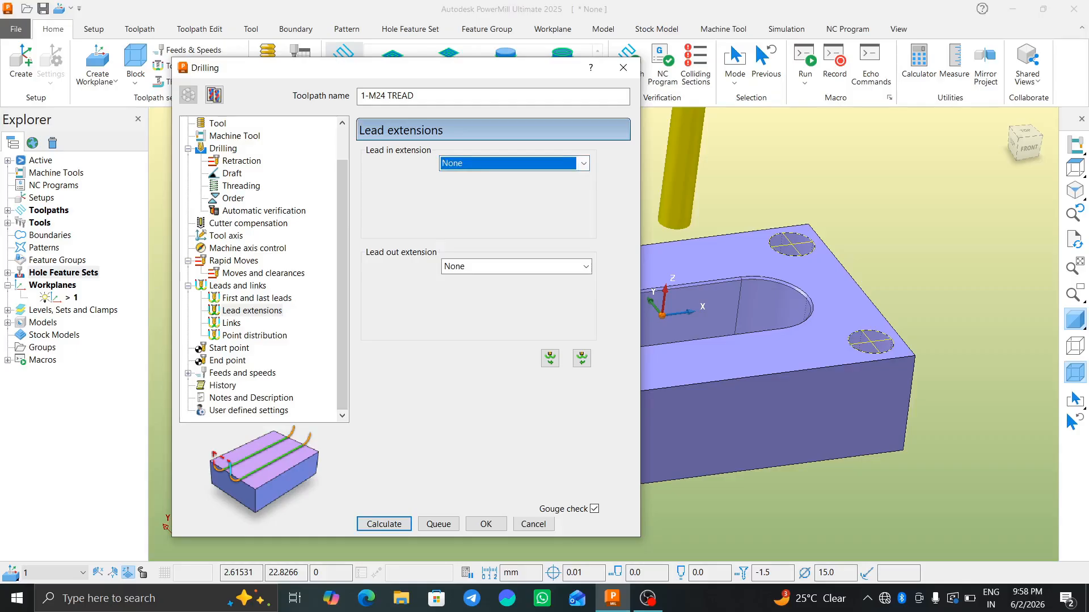
- Review the available first-choice link types, and check the toolpath's start point options, keeping Block centre safe
left_click(231, 322)
left_click(584, 163)
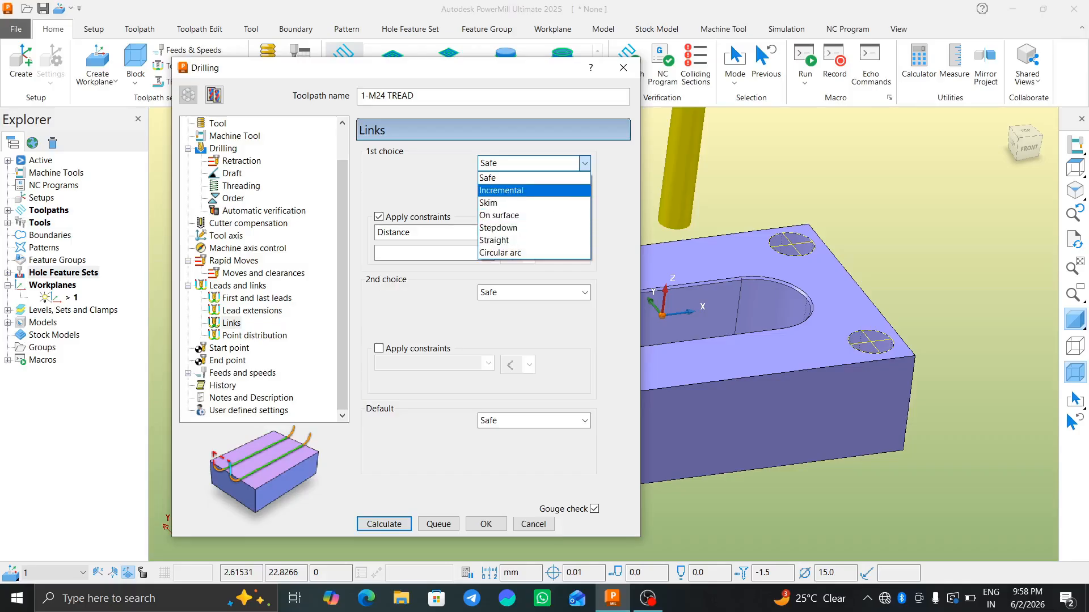
key("Escape")
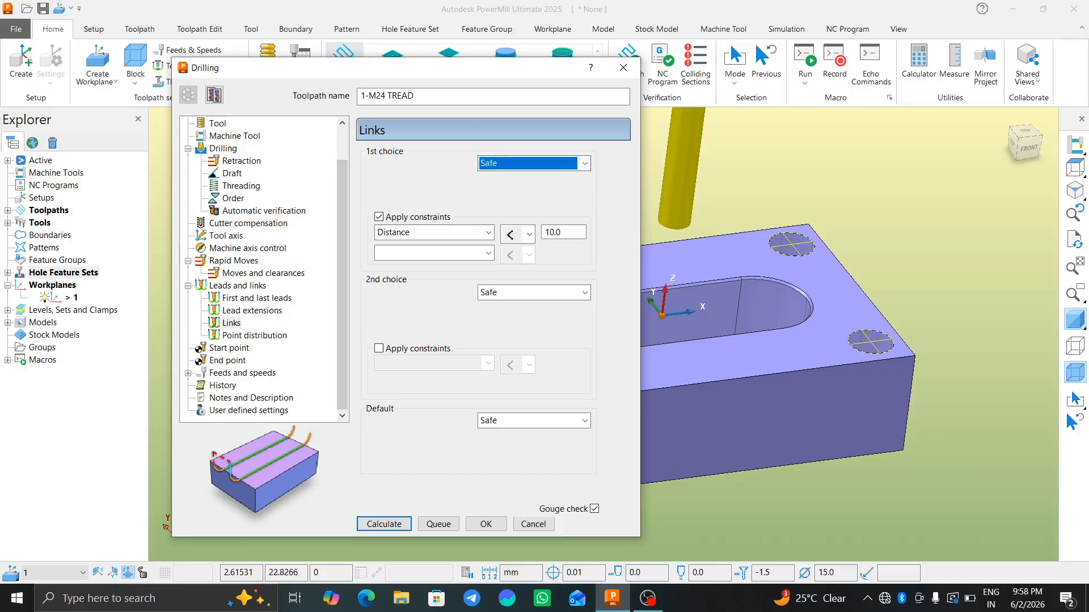
left_click(229, 347)
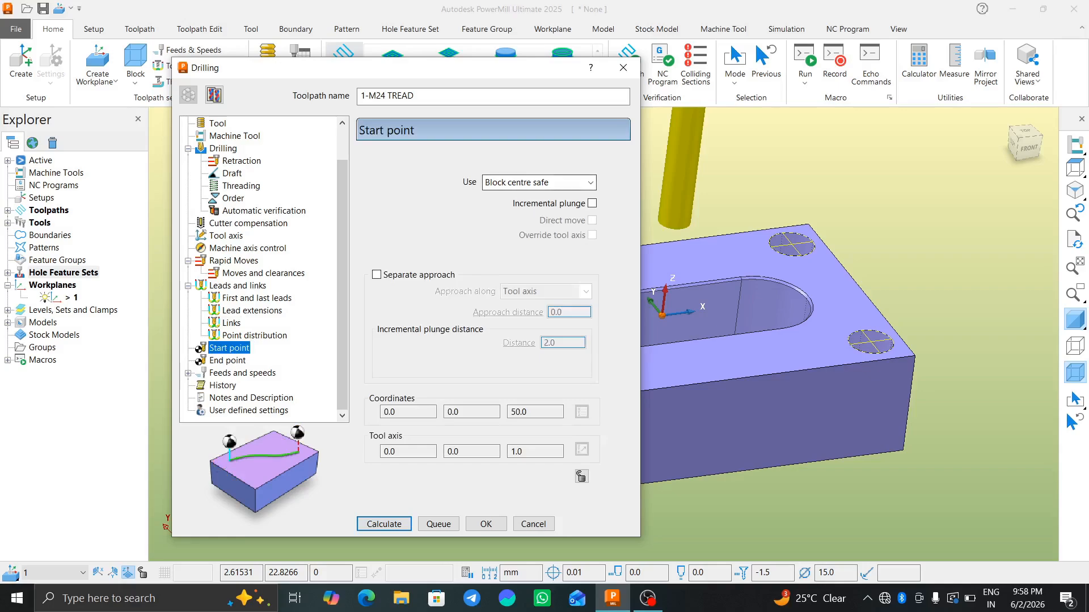
left_click(536, 182)
left_click(533, 196)
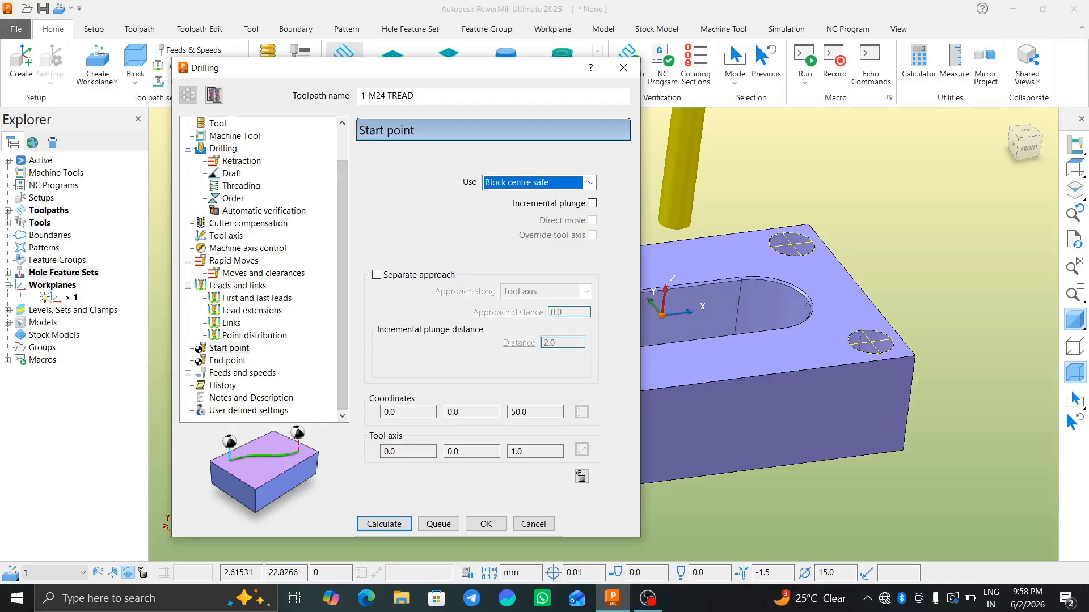
- Check the spindle speed and feed rates, calculate the thread milling toolpath, and close its settings
left_click(242, 372)
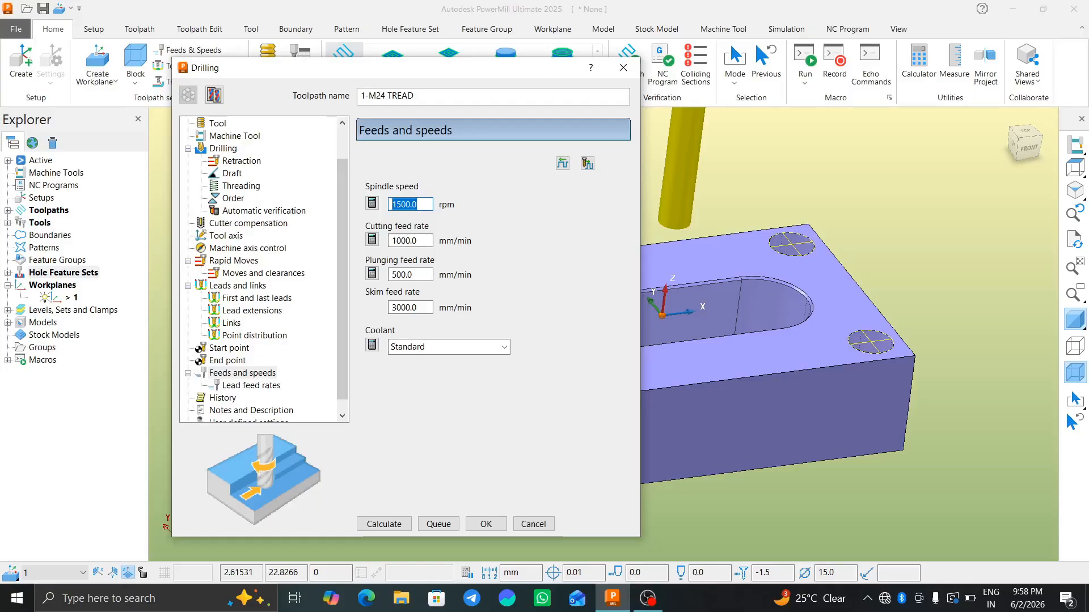
key("Tab")
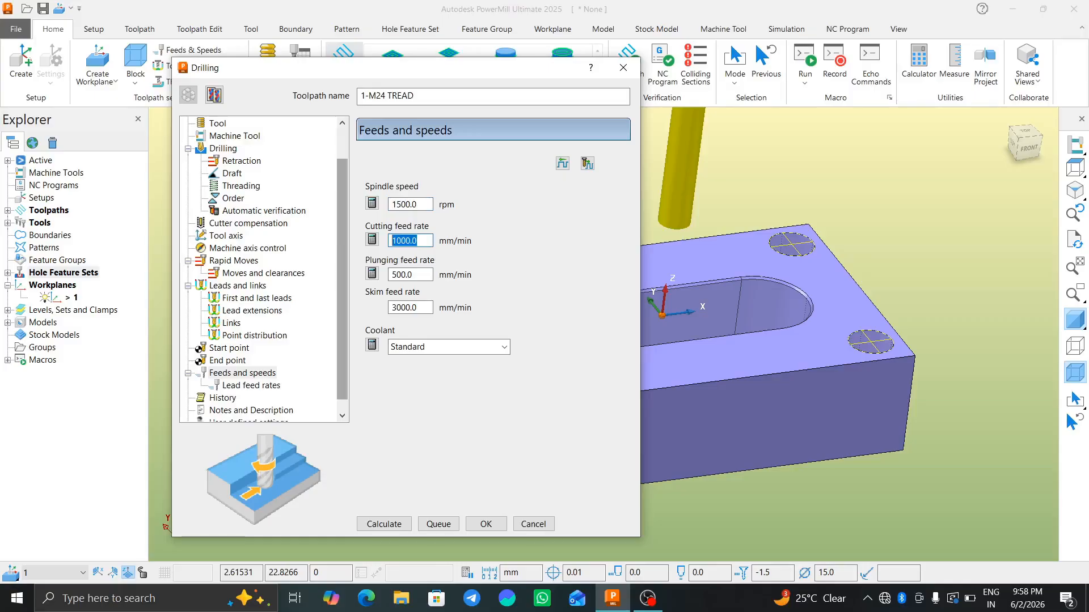
scroll(264, 269, "down", 1)
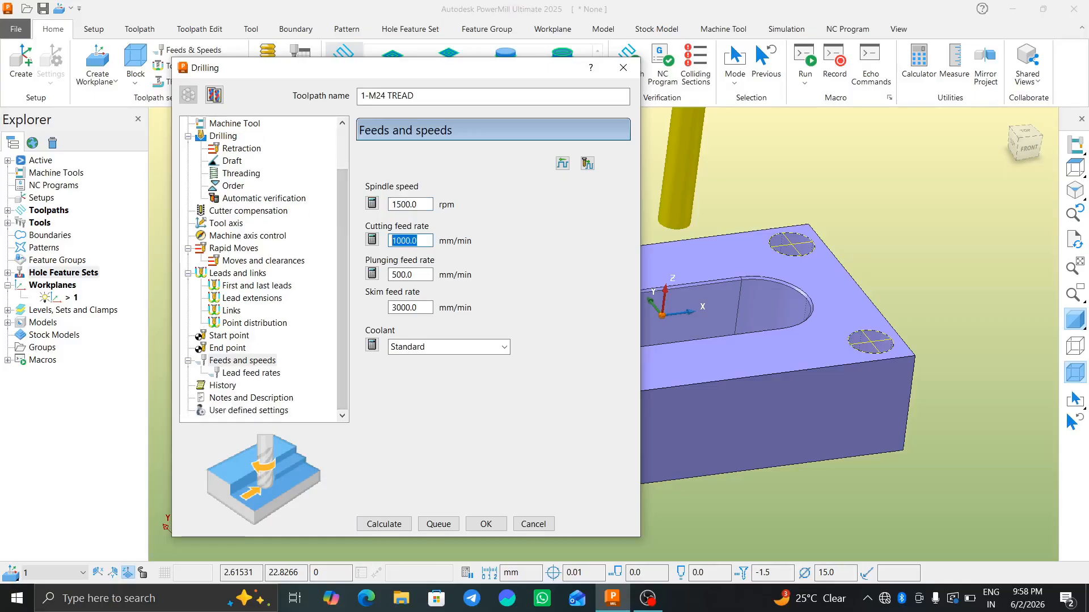
left_click(384, 524)
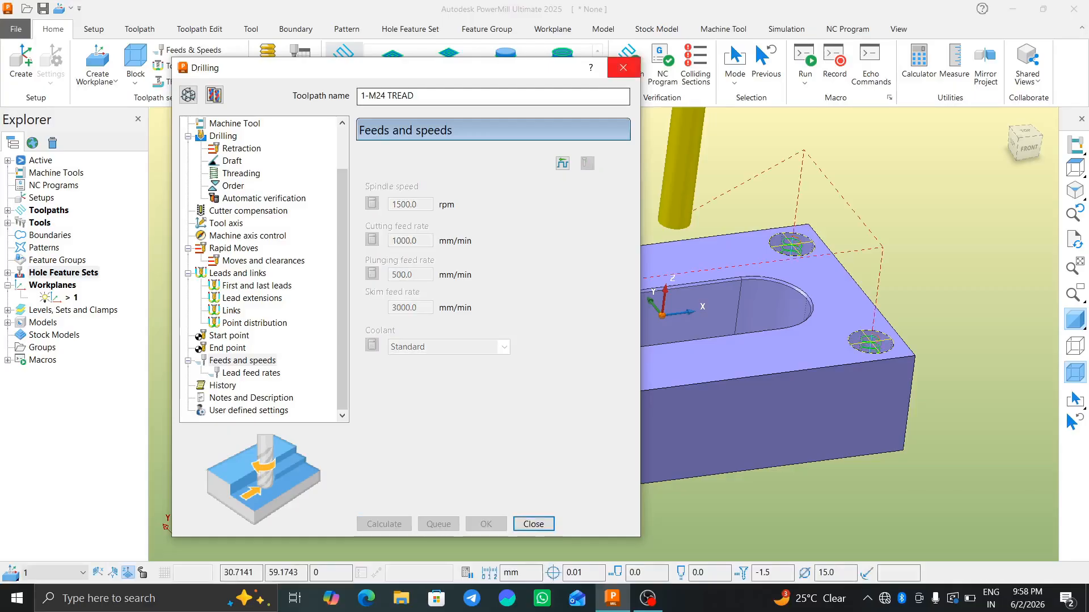
left_click(622, 67)
- Examine the spacing of the helical thread passes and the lead arc inside a corner hole at close range
scroll(667, 265, "up", 5)
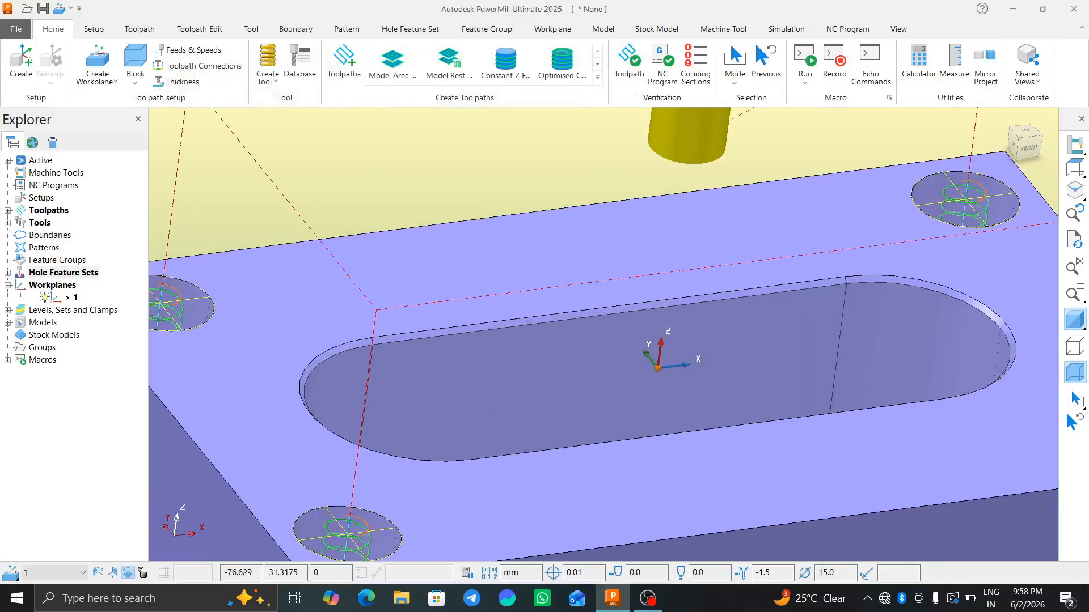
scroll(238, 317, "down", 3)
scroll(346, 504, "up", 8)
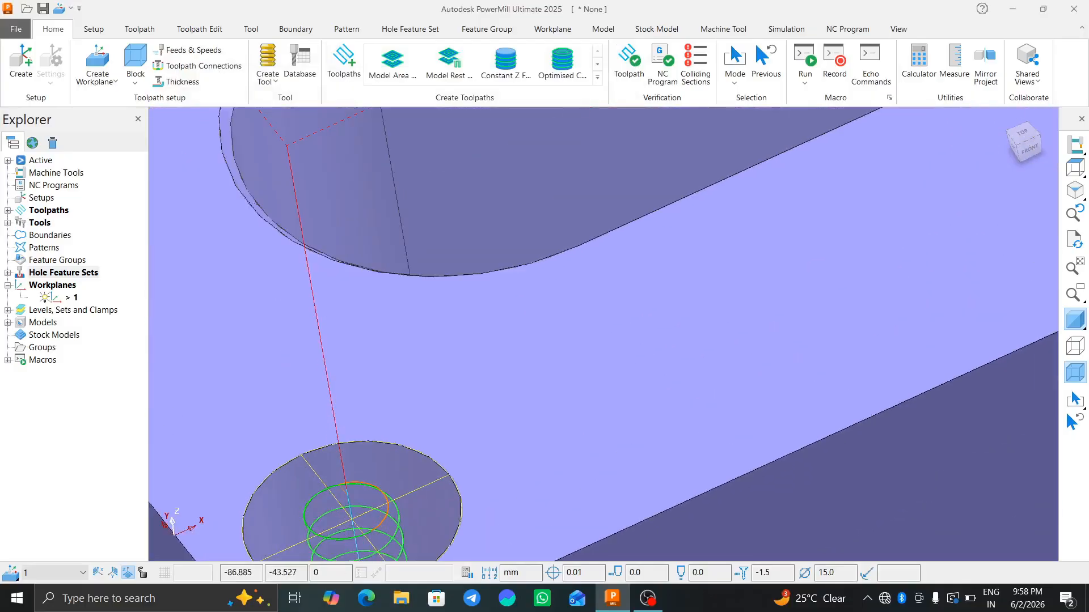
scroll(363, 403, "up", 5)
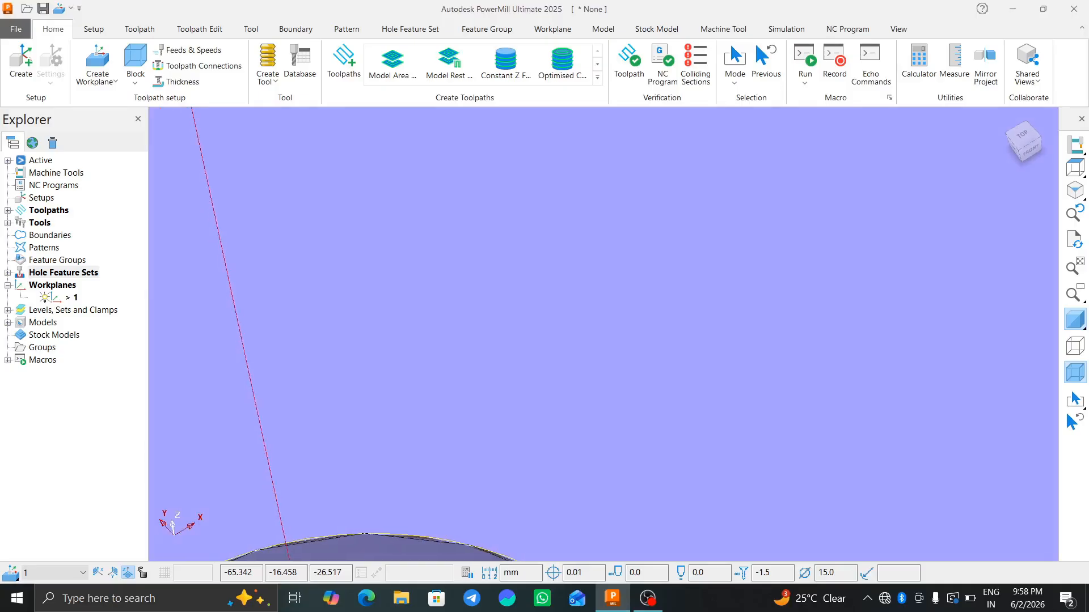
scroll(511, 453, "down", 4)
scroll(521, 459, "up", 7)
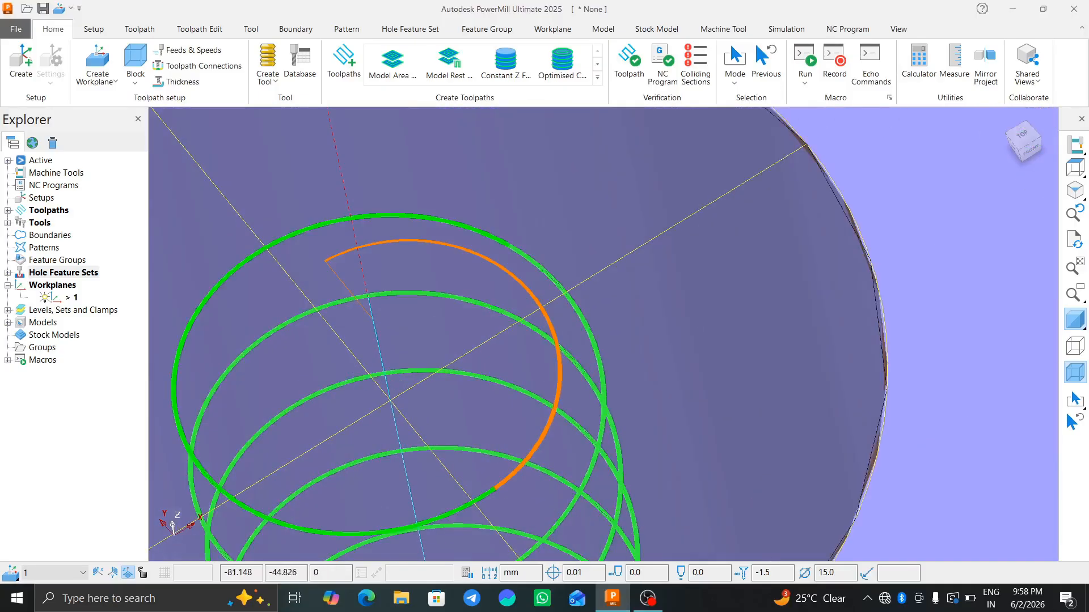
middle_click_drag(408, 295, 423, 275)
scroll(405, 277, "up", 2)
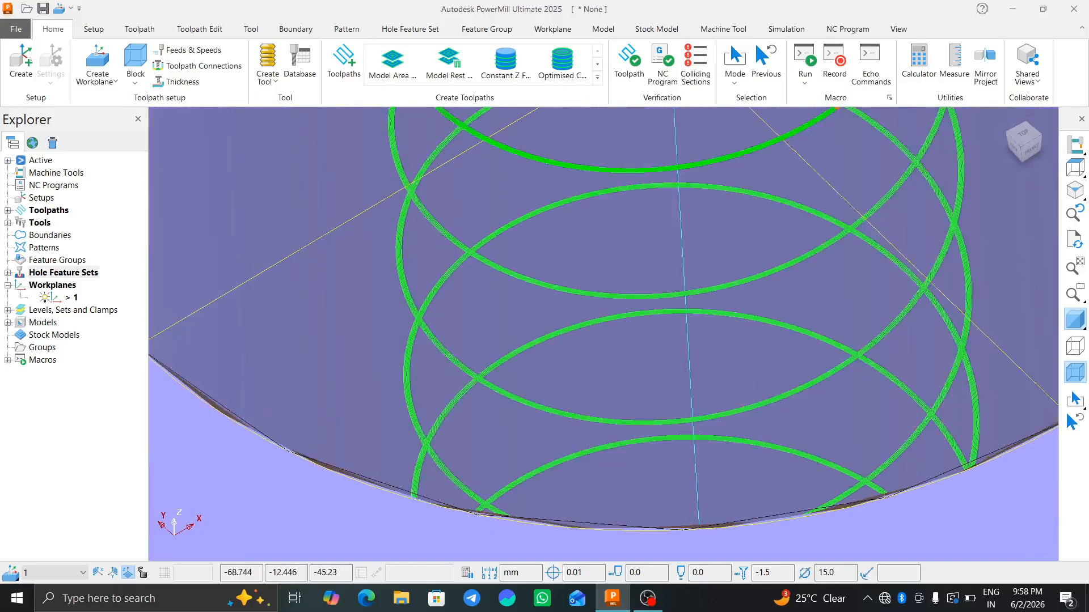
scroll(405, 277, "up", 5)
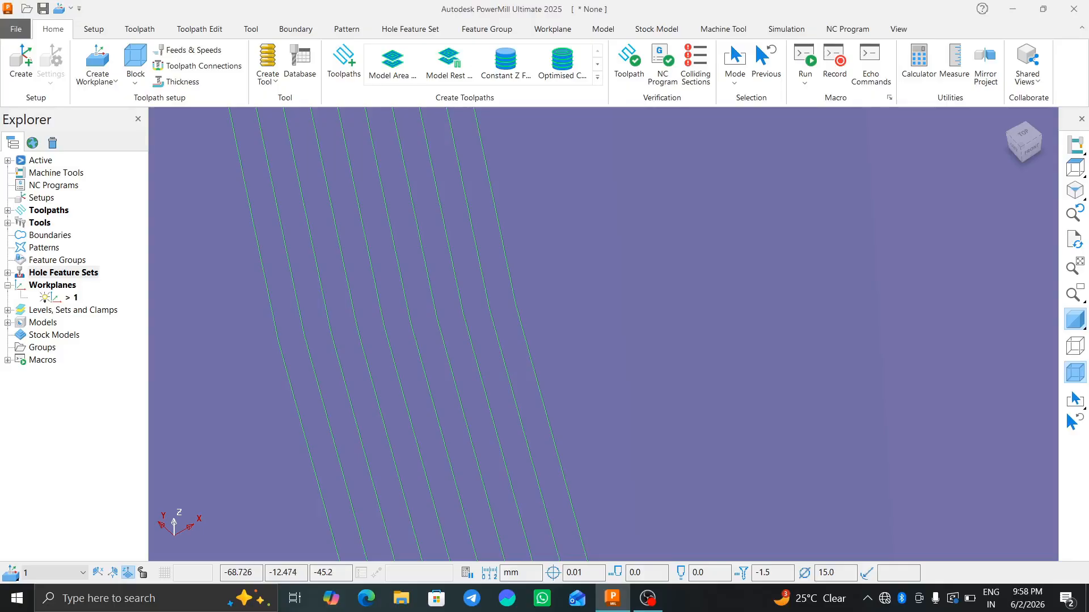
scroll(406, 277, "down", 5)
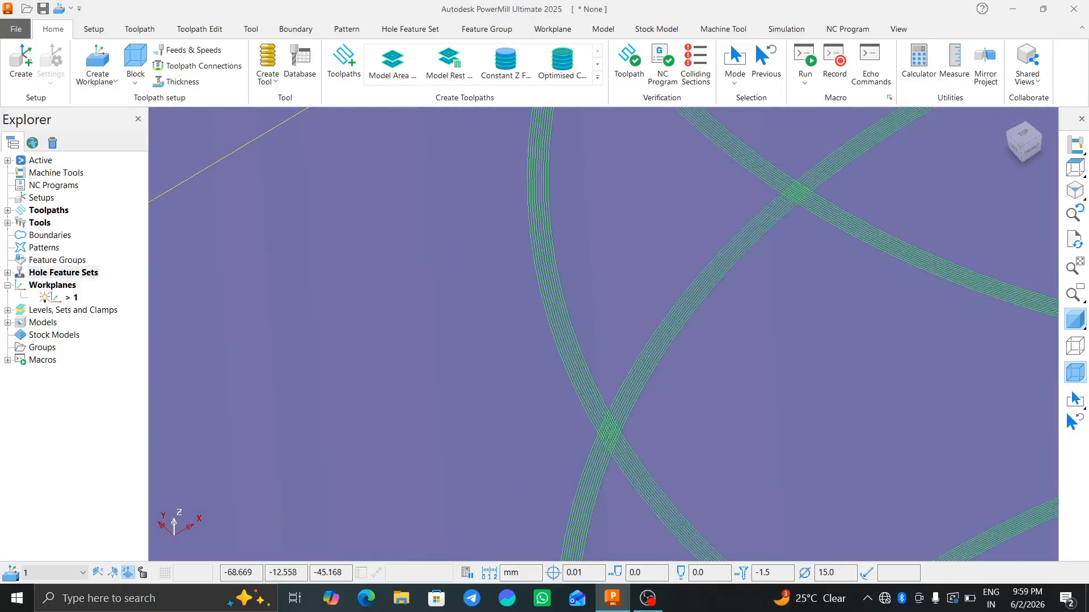
scroll(405, 277, "down", 6)
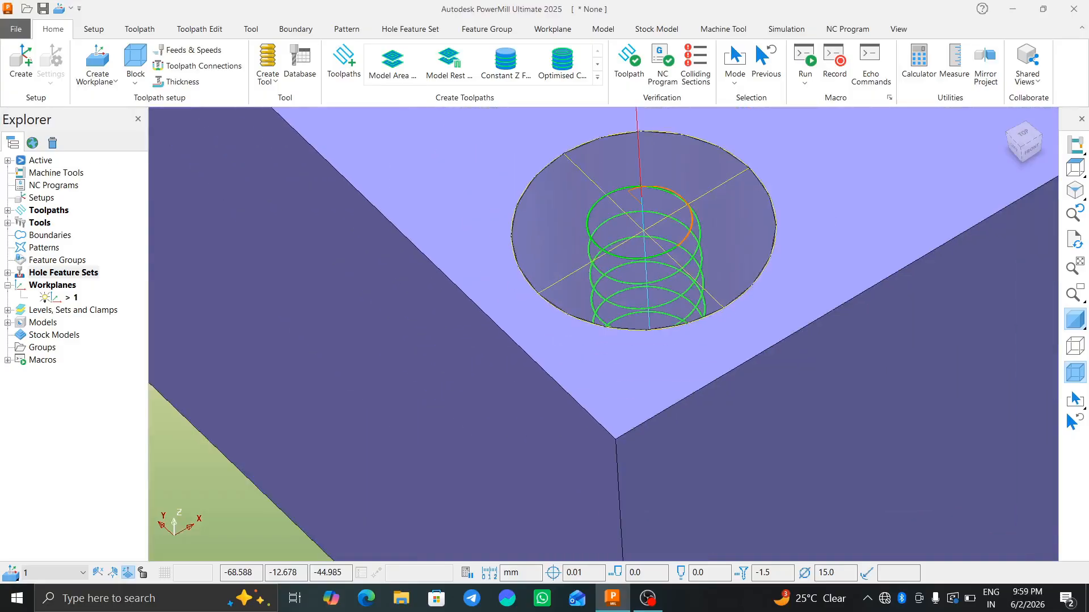
- Reopen the 1-M24 TREAD toolpath for editing, set its radial thickness to 0, and recalculate it
double_click(49, 210)
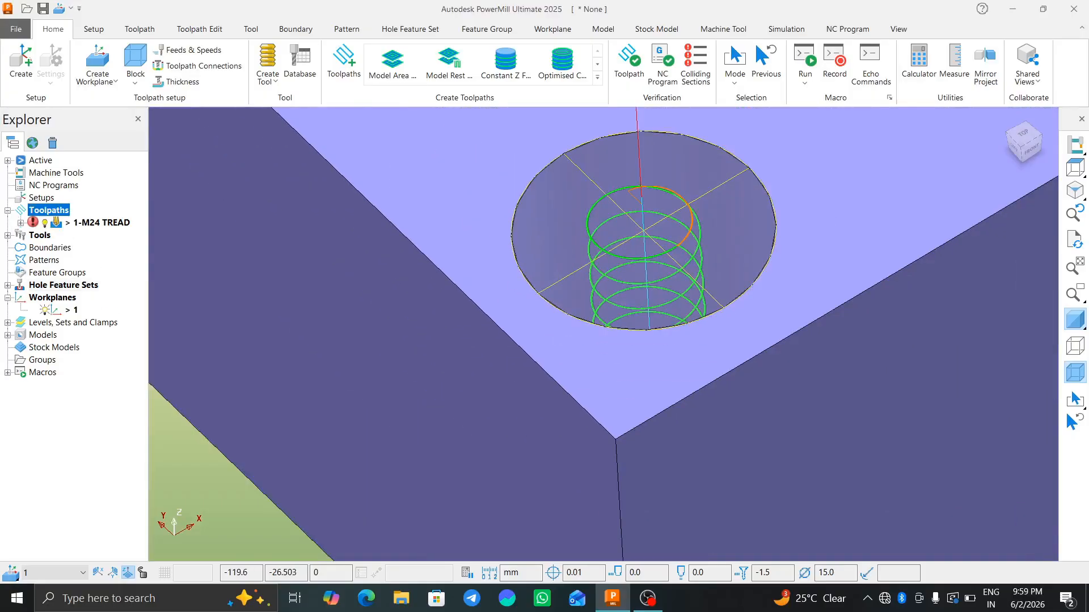
right_click(94, 222)
left_click(142, 200)
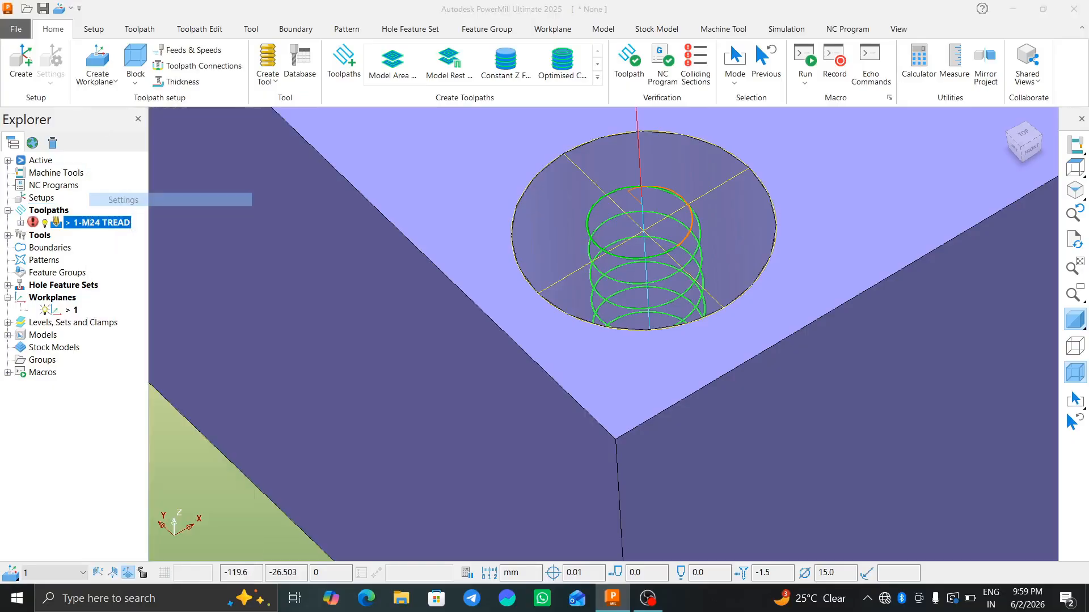
left_click(188, 94)
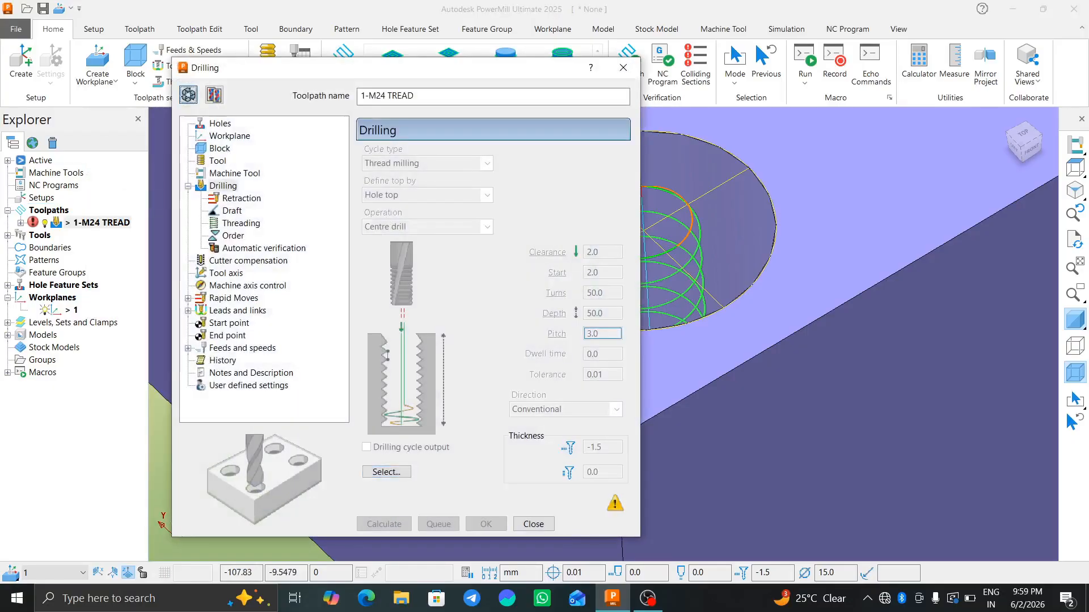
left_click(605, 447)
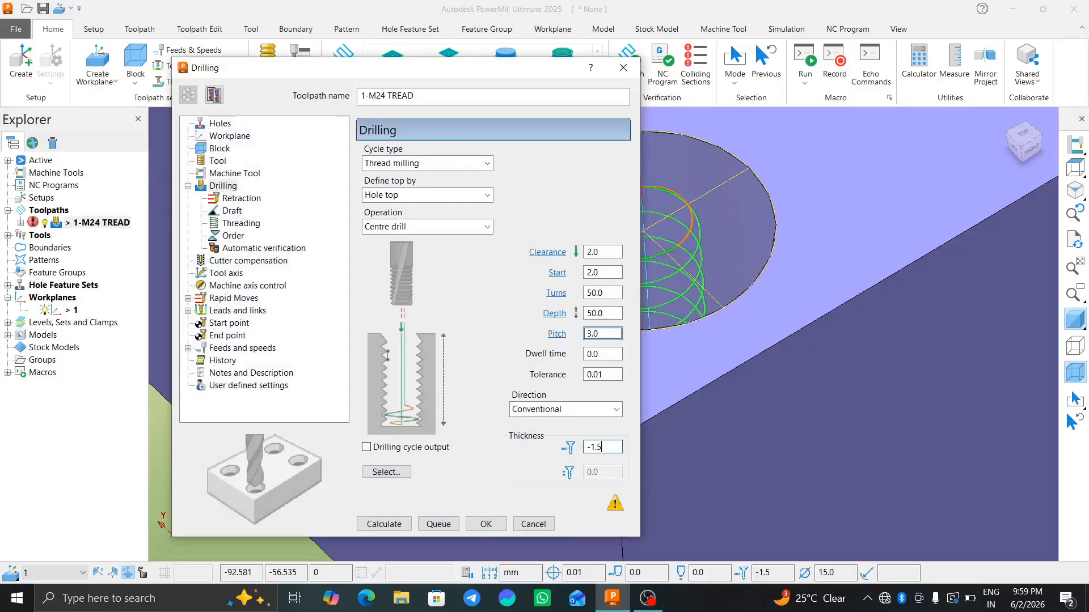
left_click_drag(604, 448, 585, 448)
type("0")
key("Return")
left_click(384, 524)
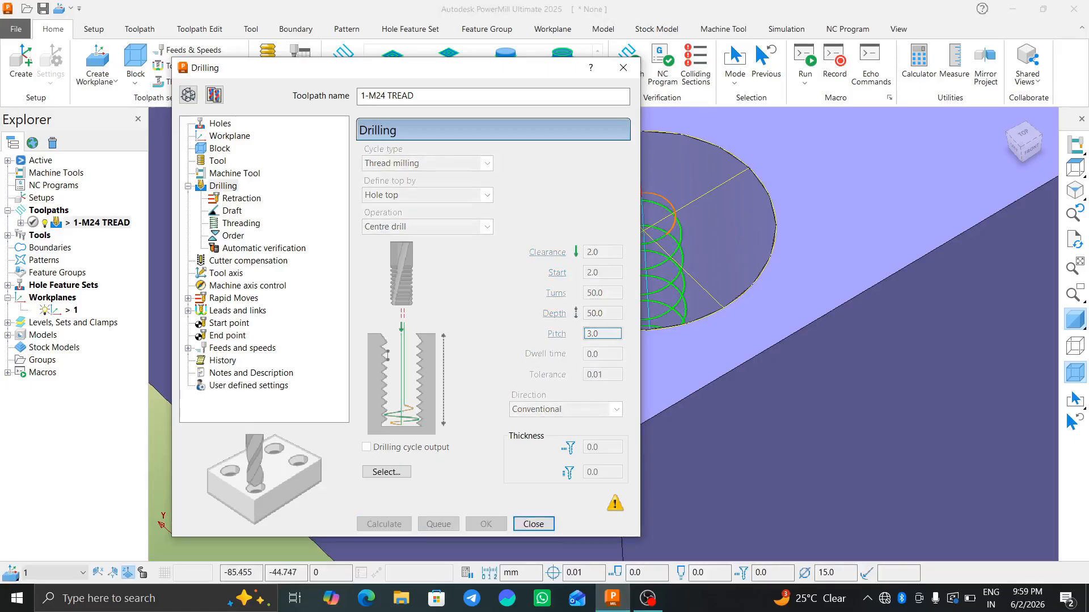
- Make the calculated toolpath editable again and set its radial thickness to -1.5
left_click(188, 95)
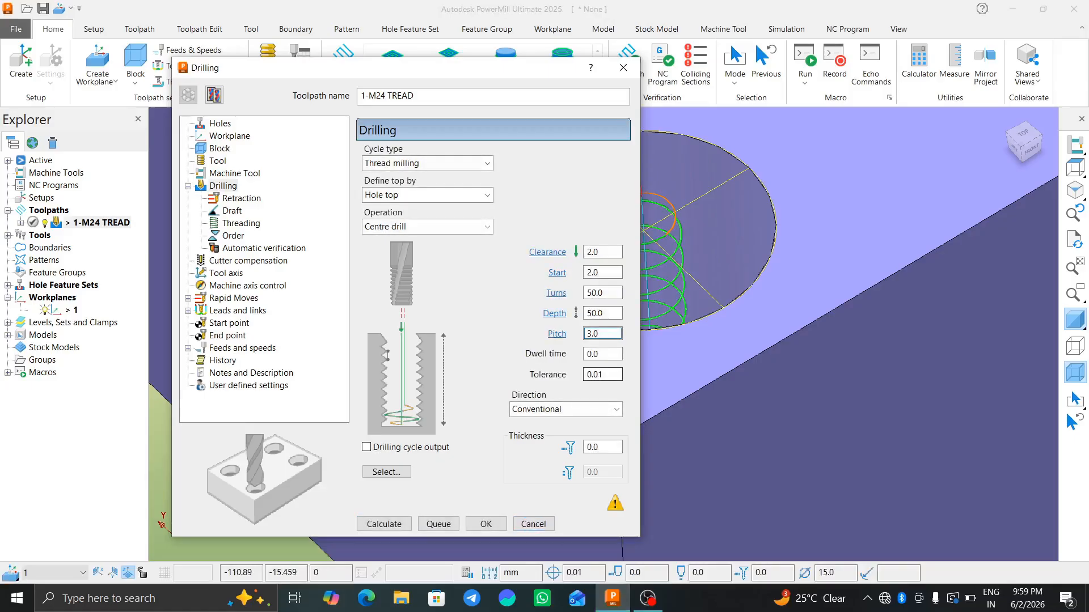
double_click(596, 448)
type("-")
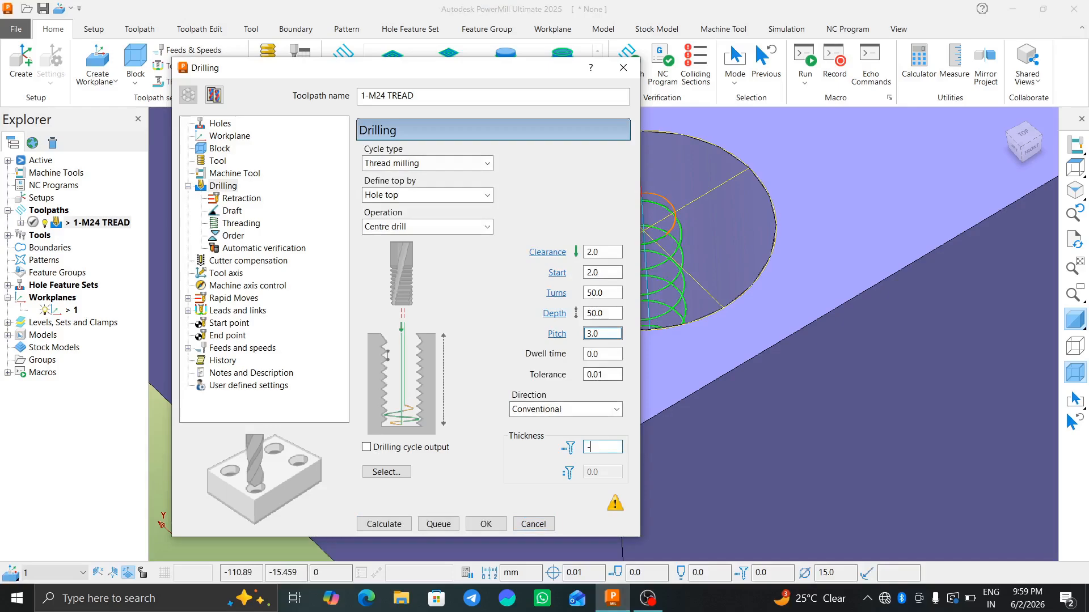
type("15")
- Set the threading allowance to 0.1, recalculate the toolpath, and close its settings
left_click(241, 224)
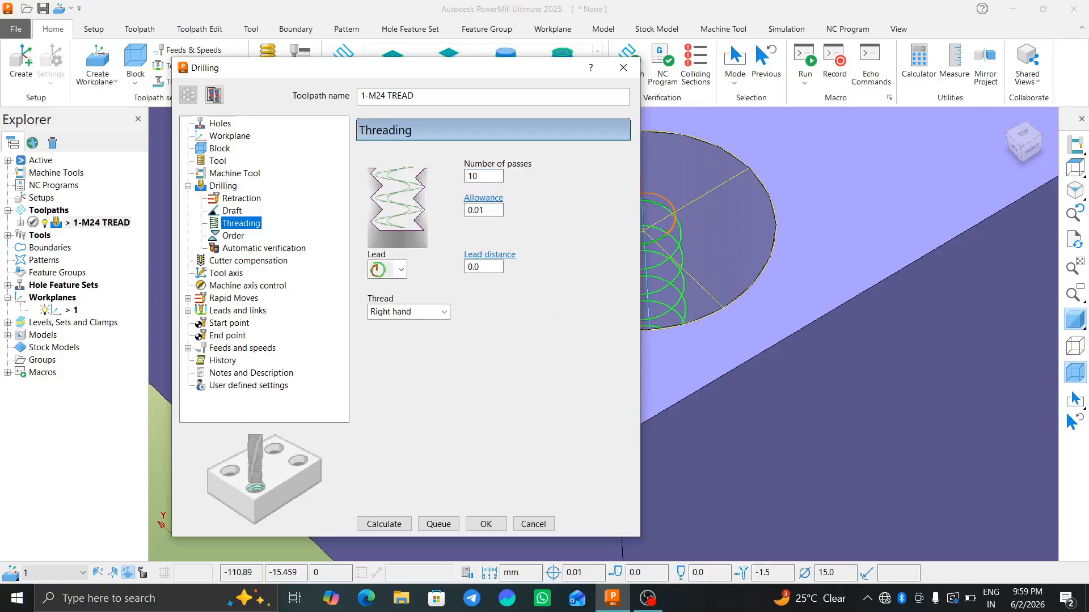
double_click(478, 211)
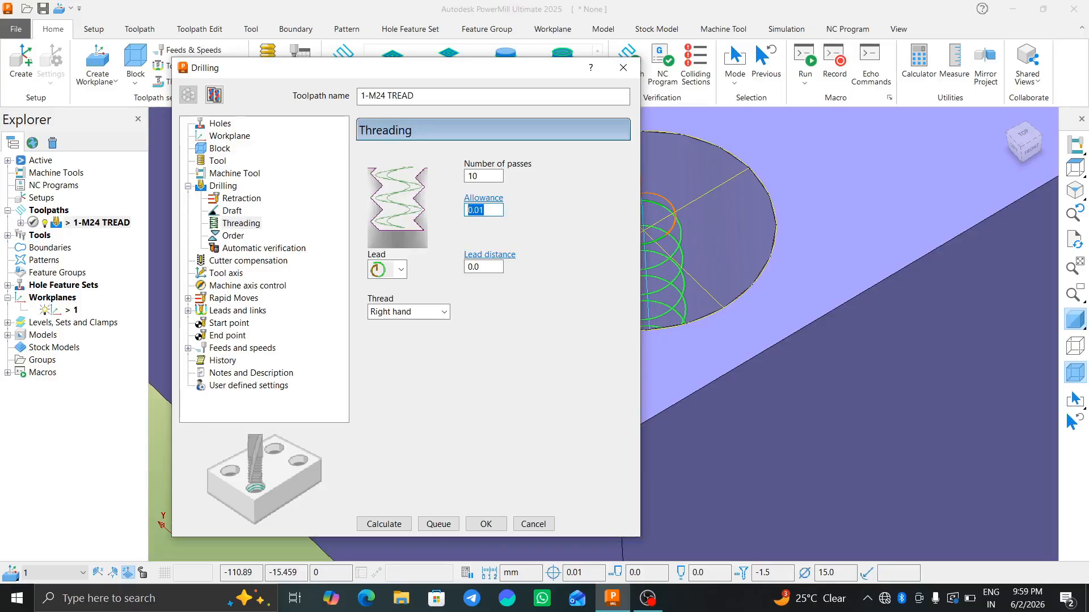
key("BackSpace")
left_click(384, 524)
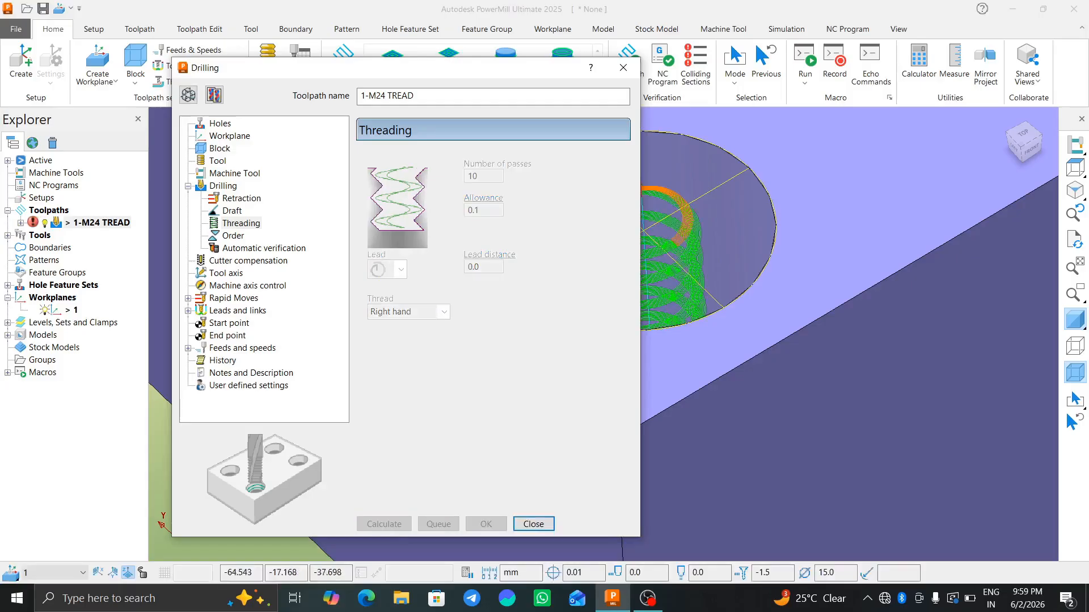
left_click(623, 67)
- Examine the recalculated thread passes in the corner holes at close range, from the top, and in an isometric view
scroll(640, 213, "up", 6)
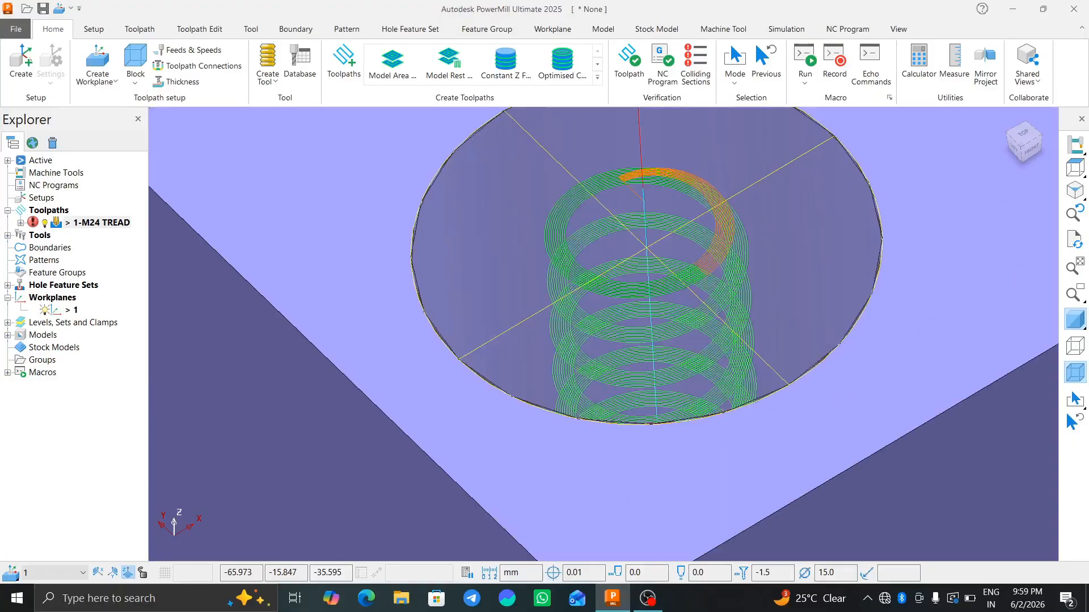
scroll(388, 227, "down", 8)
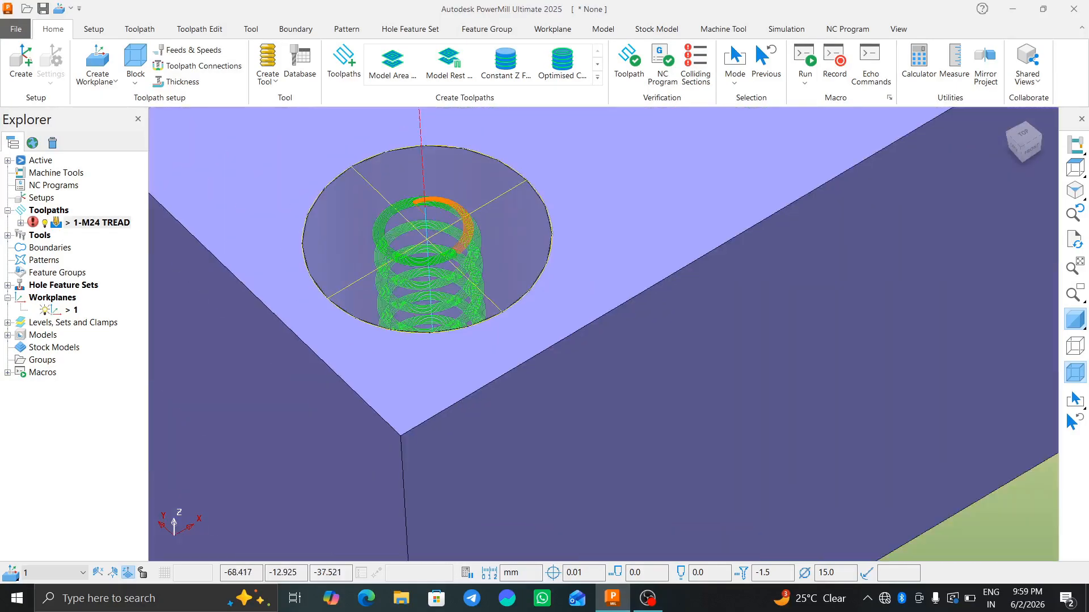
scroll(392, 212, "up", 4)
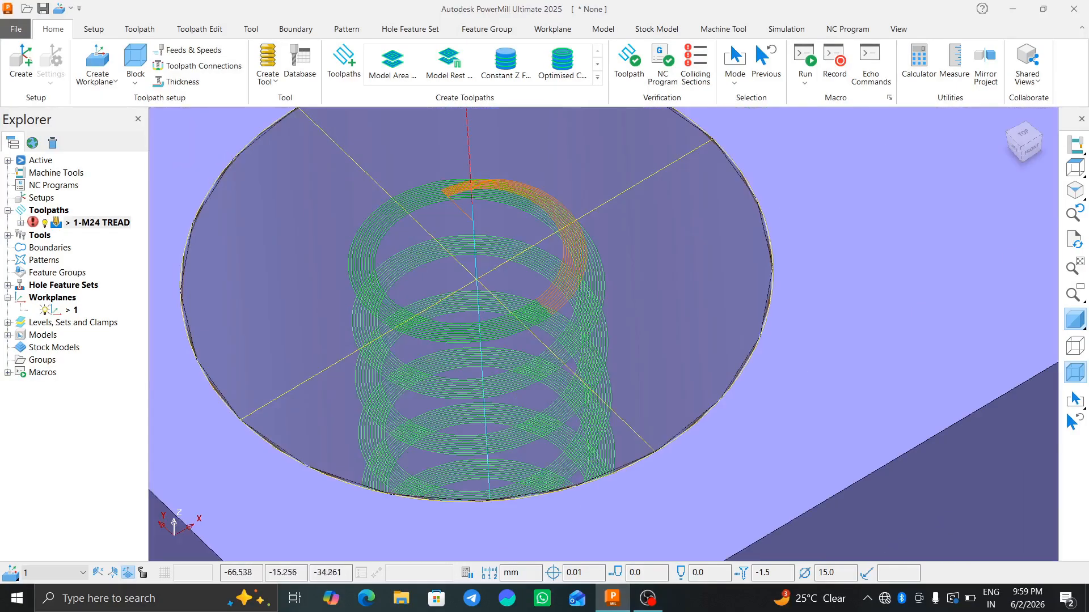
middle_click_drag(499, 318, 539, 374)
left_click(1075, 168)
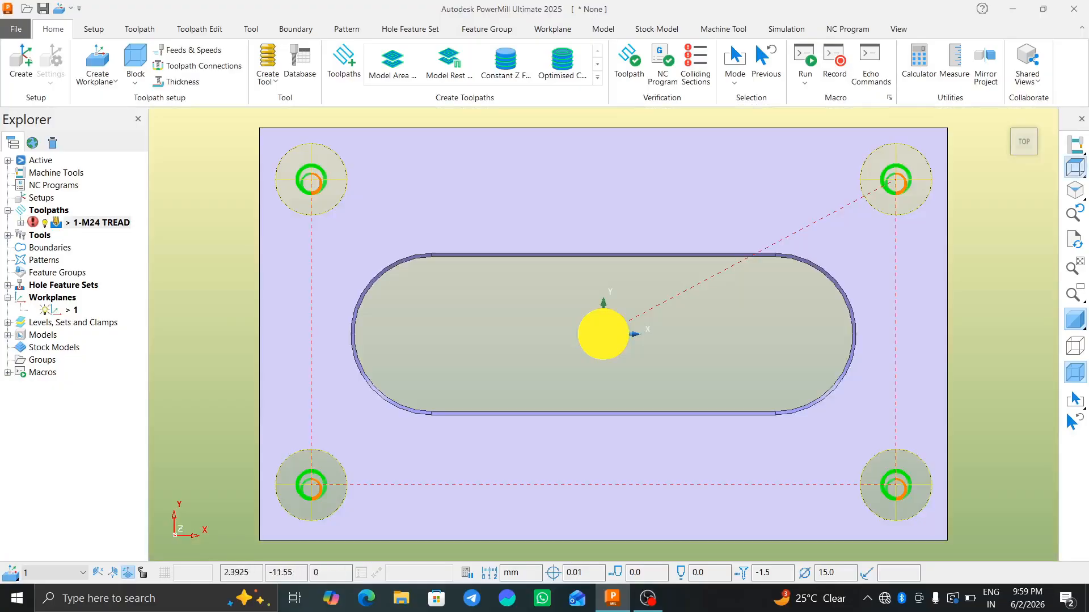
scroll(328, 452, "down", 4)
scroll(325, 463, "up", 9)
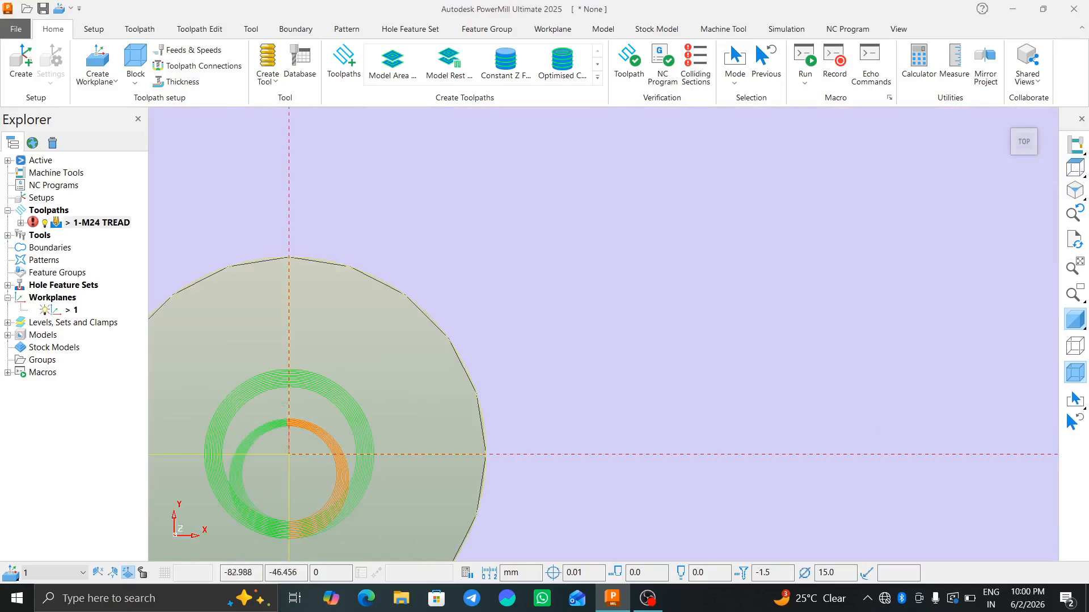
middle_click_drag(255, 473, 285, 357)
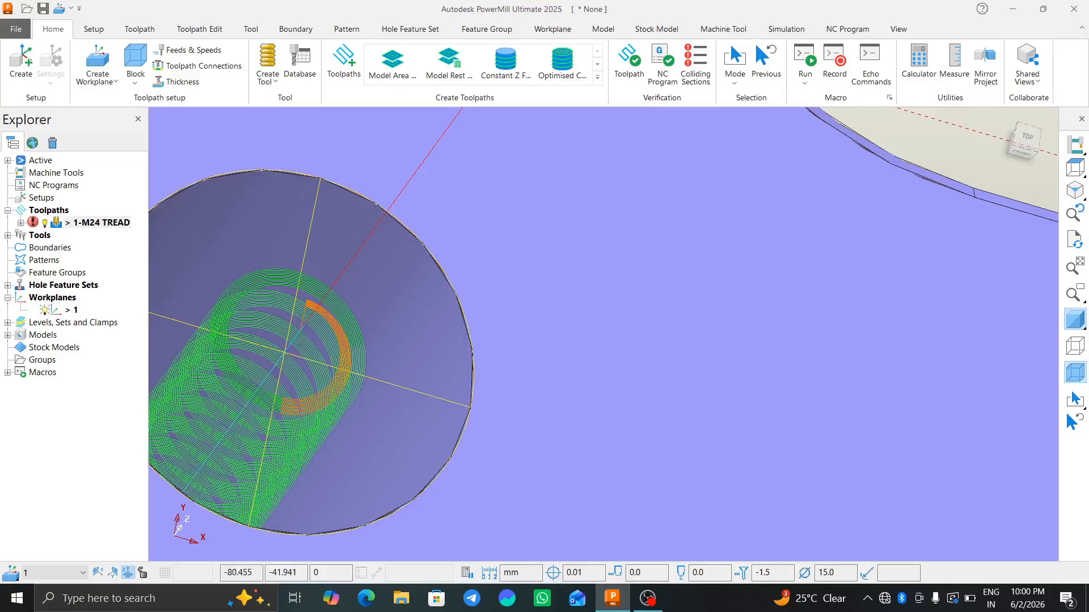
scroll(418, 348, "down", 8)
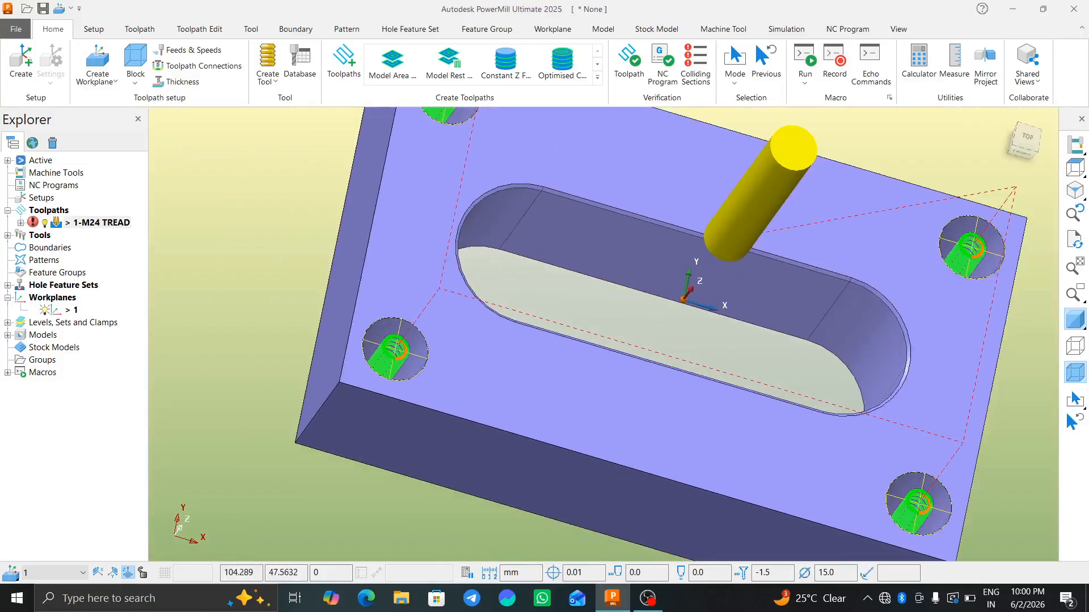
left_click(1075, 169)
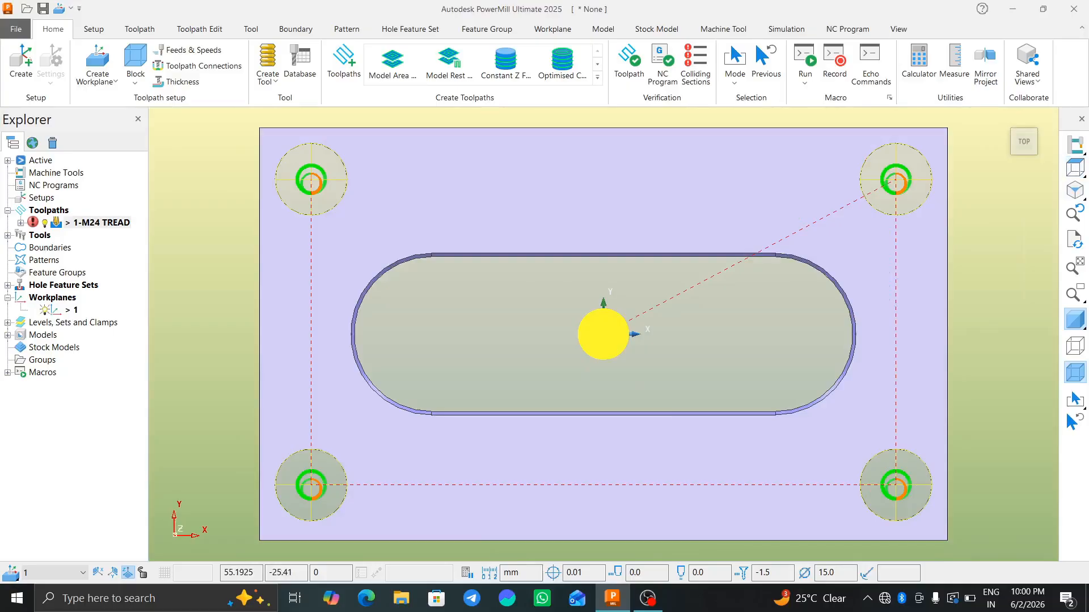
left_click(1075, 190)
scroll(707, 327, "up", 3)
middle_click_drag(706, 327, 753, 215)
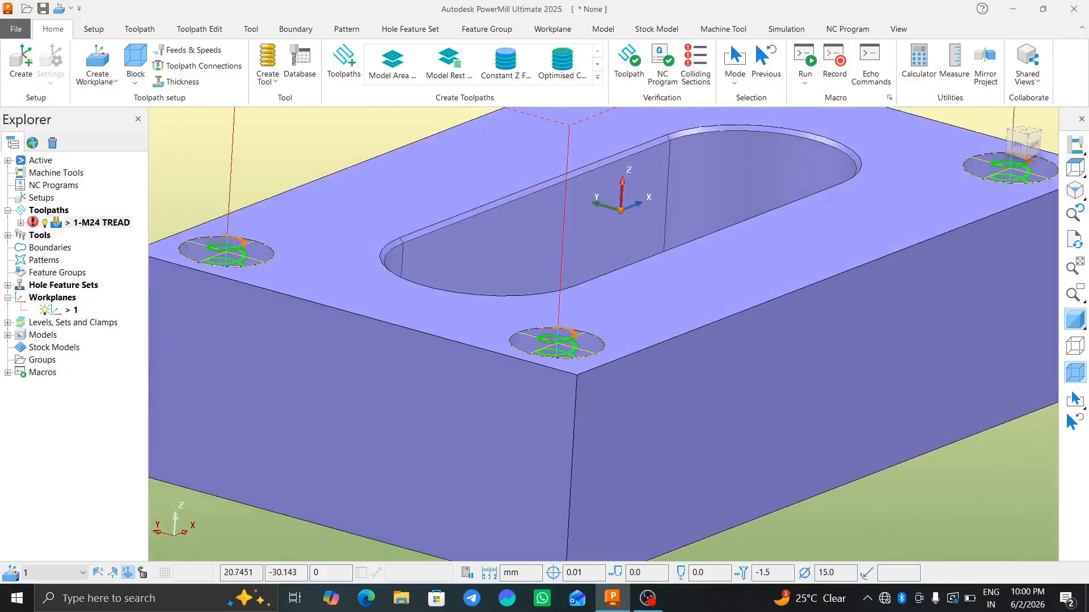
- Display the locking entities of the 1-M24 TREAD toolpath and close the information
right_click(83, 222)
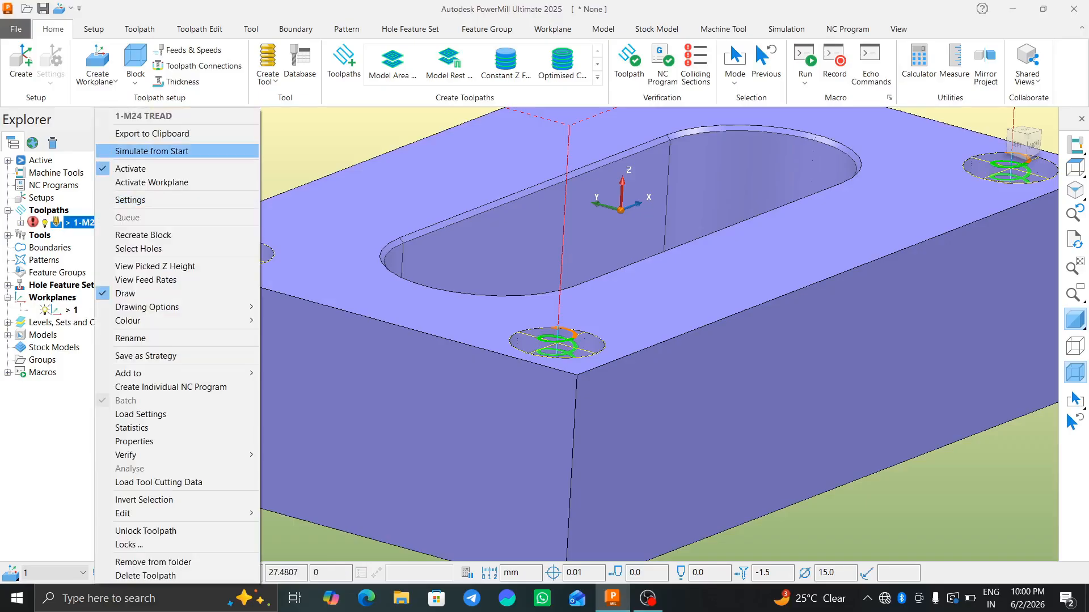
left_click(152, 152)
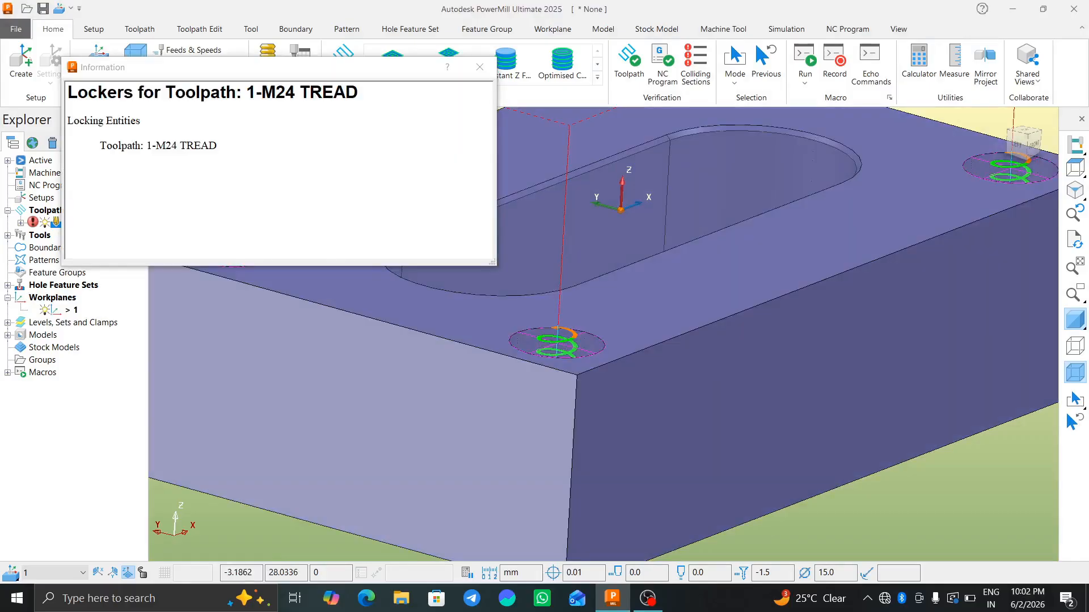
left_click(479, 67)
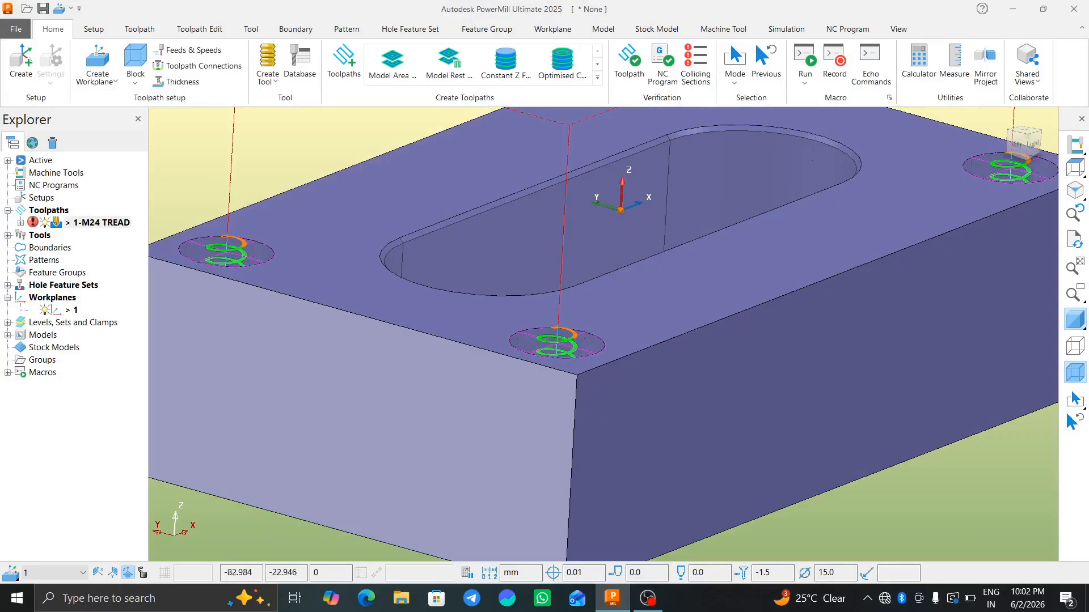
- Examine the thread passes in the corner hole at close range from the underside of the plate
middle_click_drag(567, 340, 604, 317)
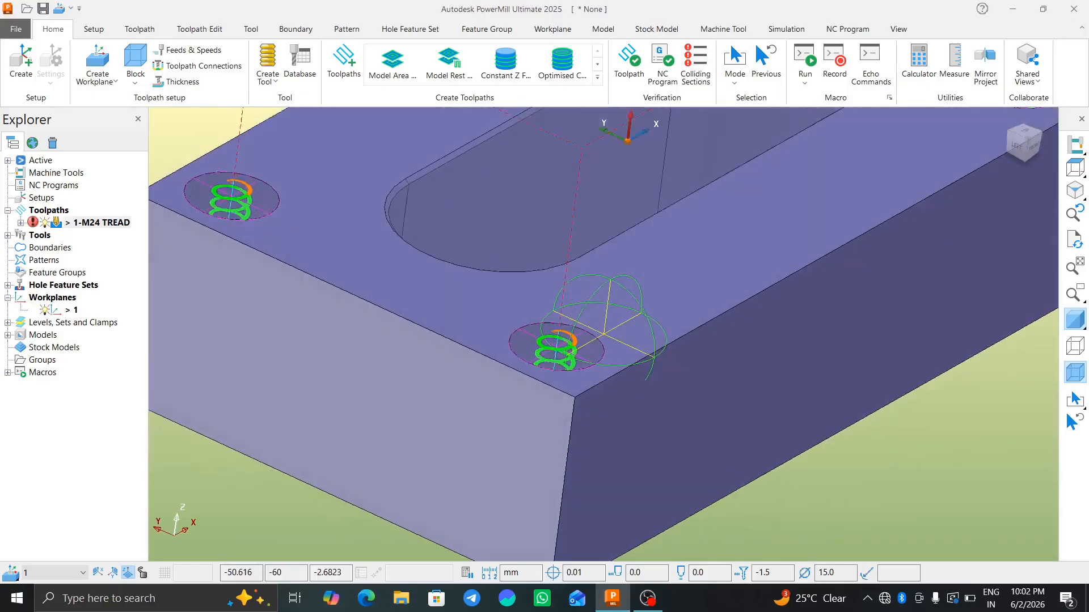
middle_click_drag(686, 510, 693, 417)
scroll(573, 548, "down", 4)
scroll(573, 548, "up", 8)
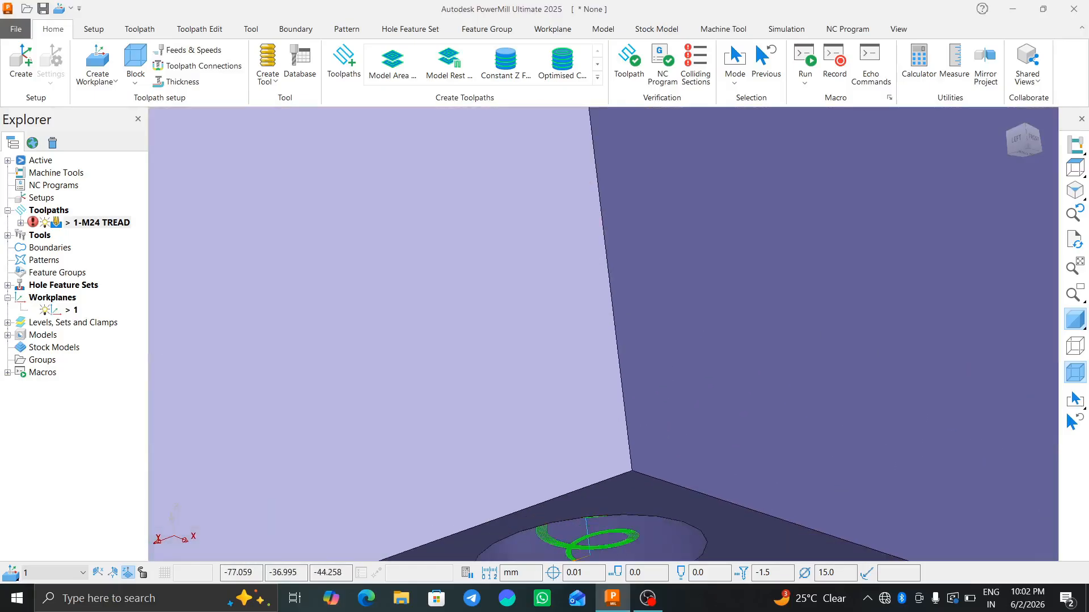
scroll(559, 552, "up", 1)
scroll(637, 457, "down", 4)
scroll(623, 510, "up", 5)
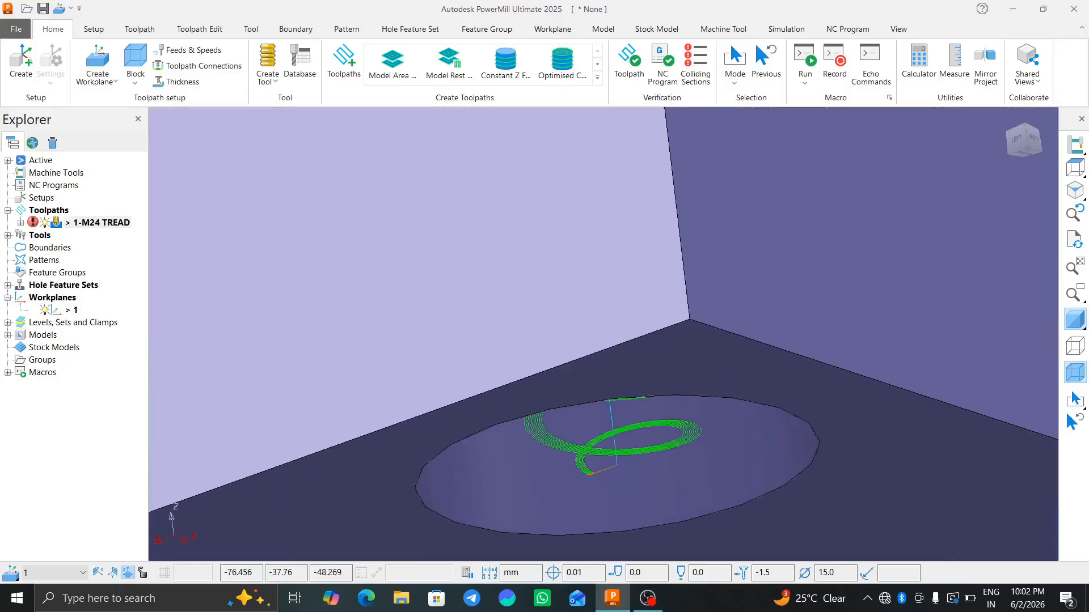
scroll(624, 482, "down", 2)
middle_click_drag(624, 453, 630, 390)
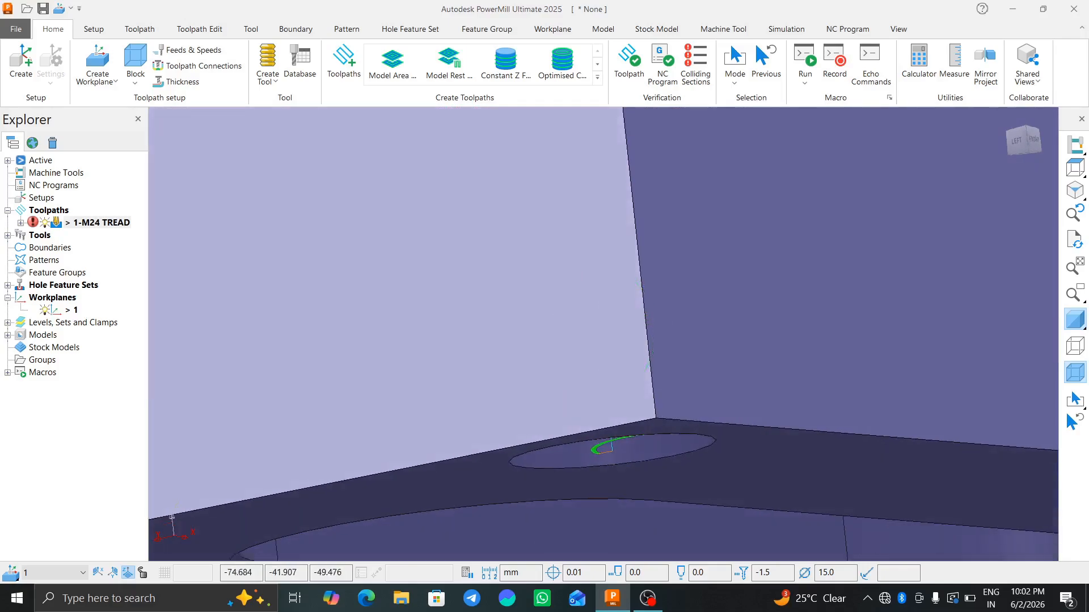
- Make the 1-M24 TREAD toolpath editable, set its depth to 55 and turns to 55, recalculate it, and close its settings
right_click(113, 222)
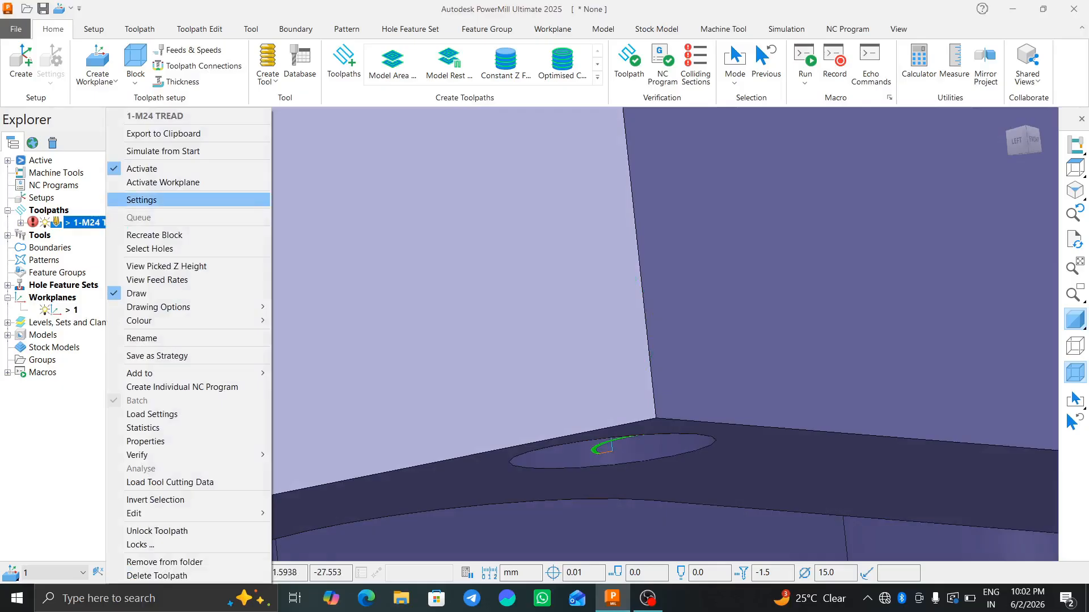
left_click(147, 199)
left_click(188, 95)
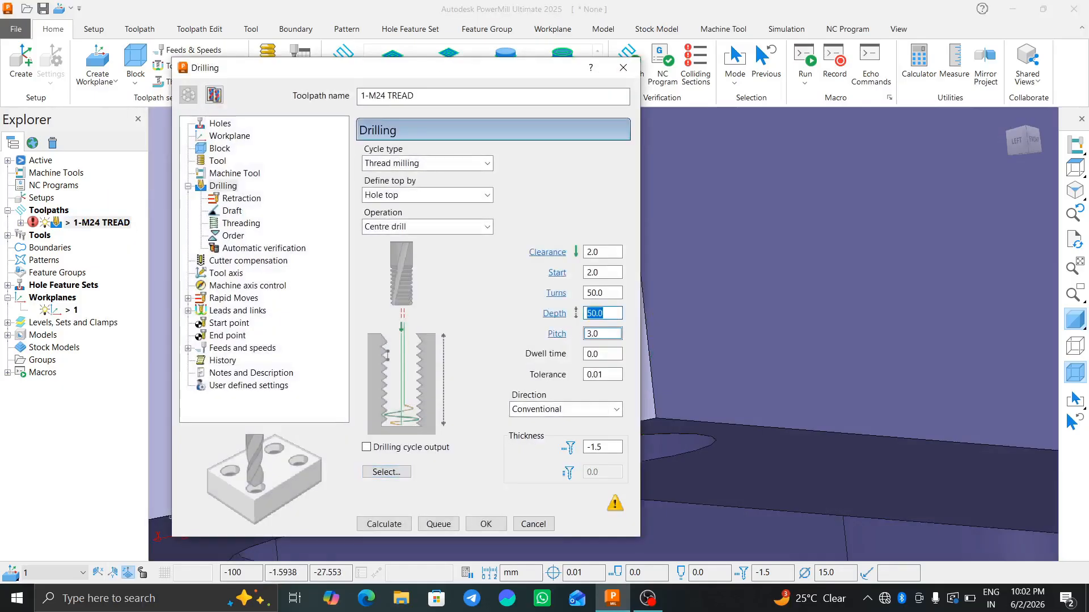
type("55")
double_click(599, 294)
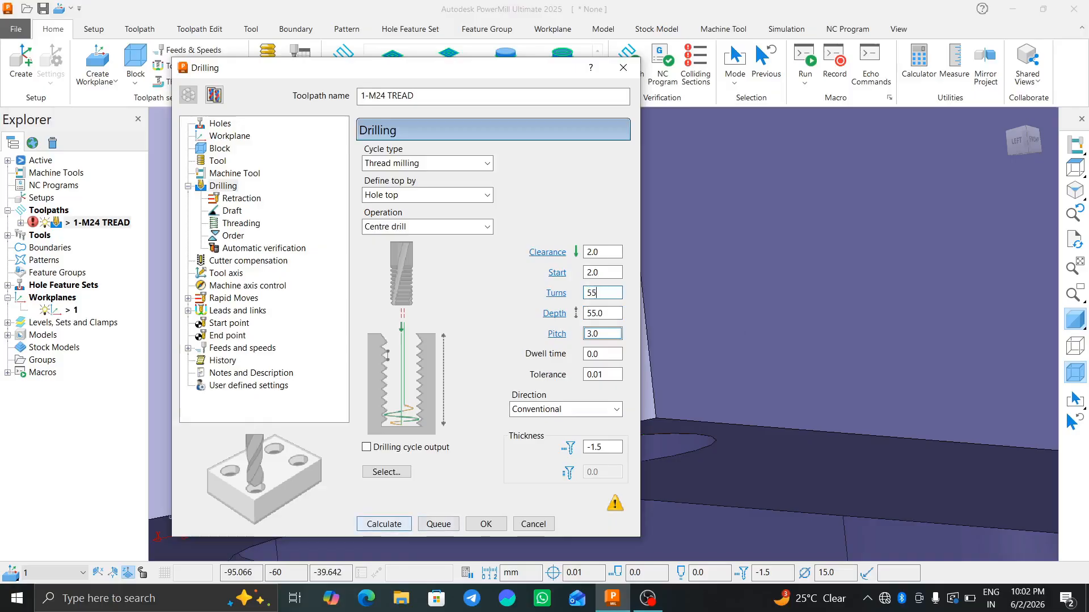
left_click(384, 524)
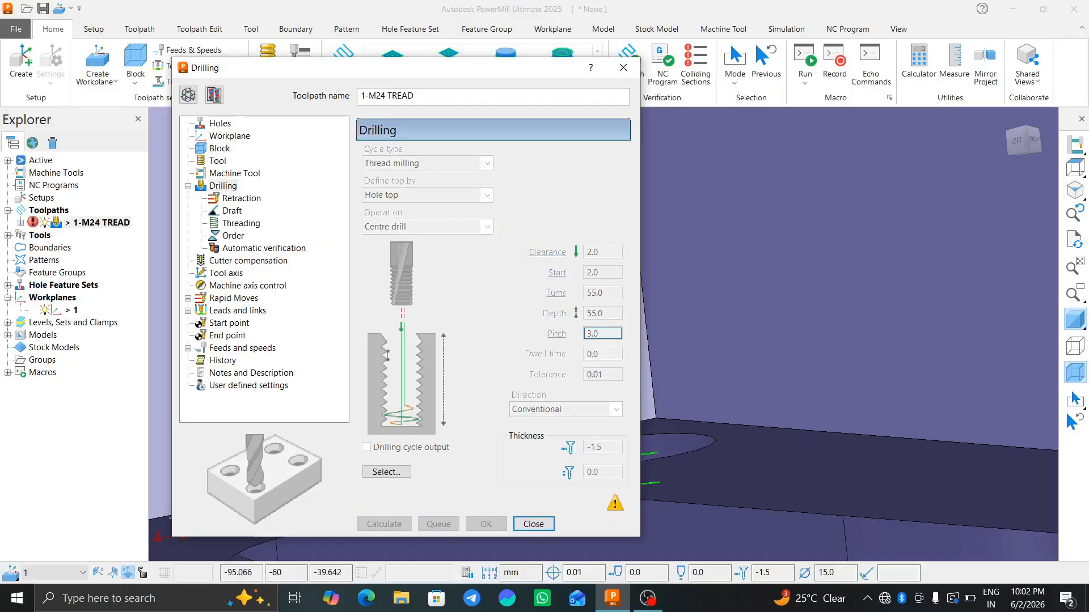
left_click(623, 68)
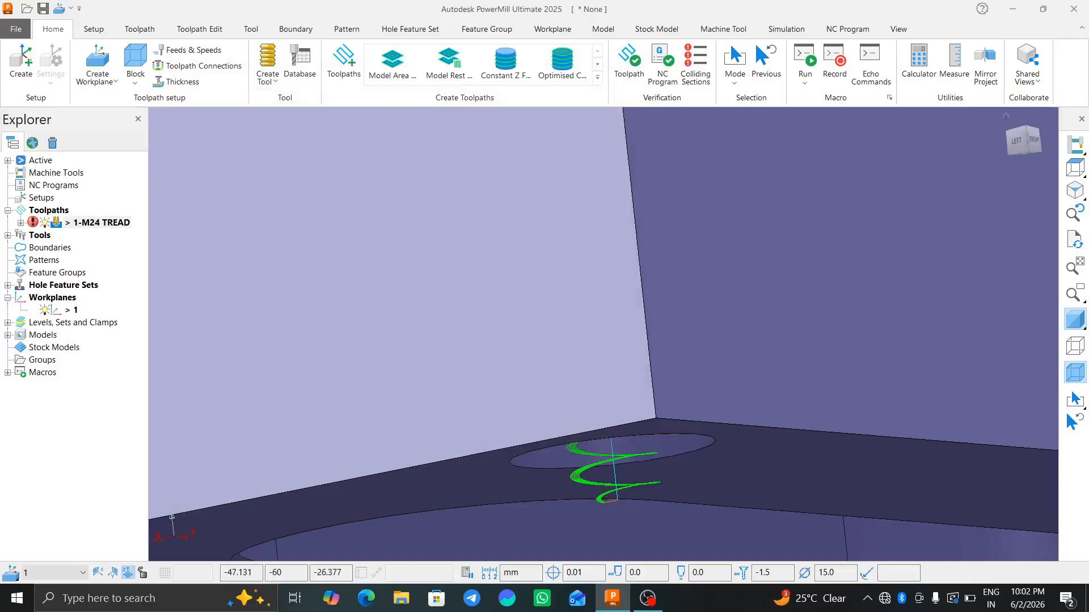
- Reopen the 1-M24 TREAD toolpath for editing beside the corner hole, set its radial thickness to 0, and recalculate it
left_click(1075, 168)
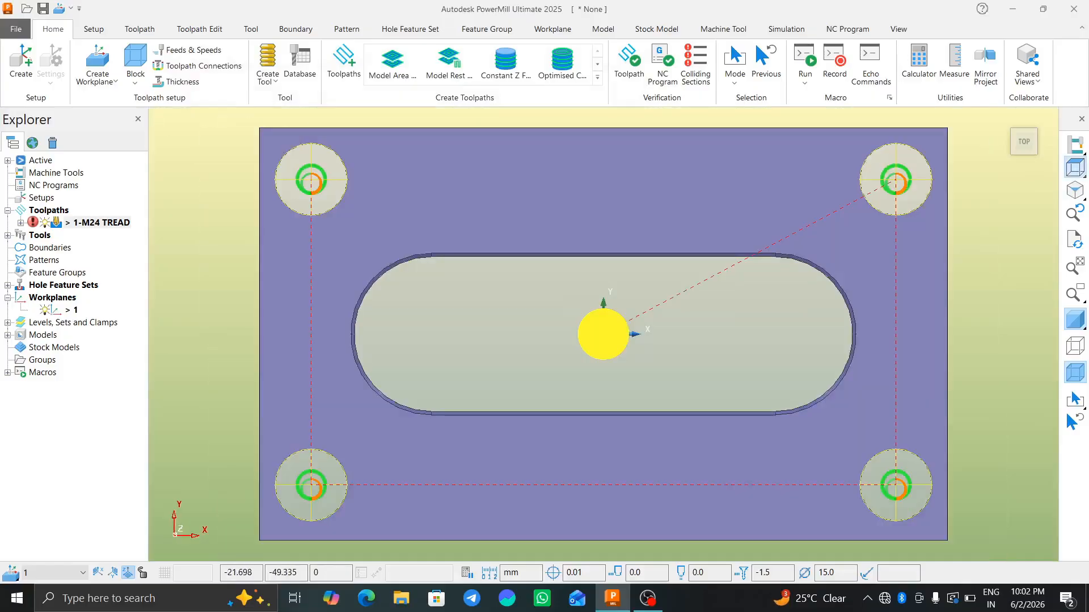
middle_click_drag(528, 504, 545, 397)
scroll(307, 385, "up", 4)
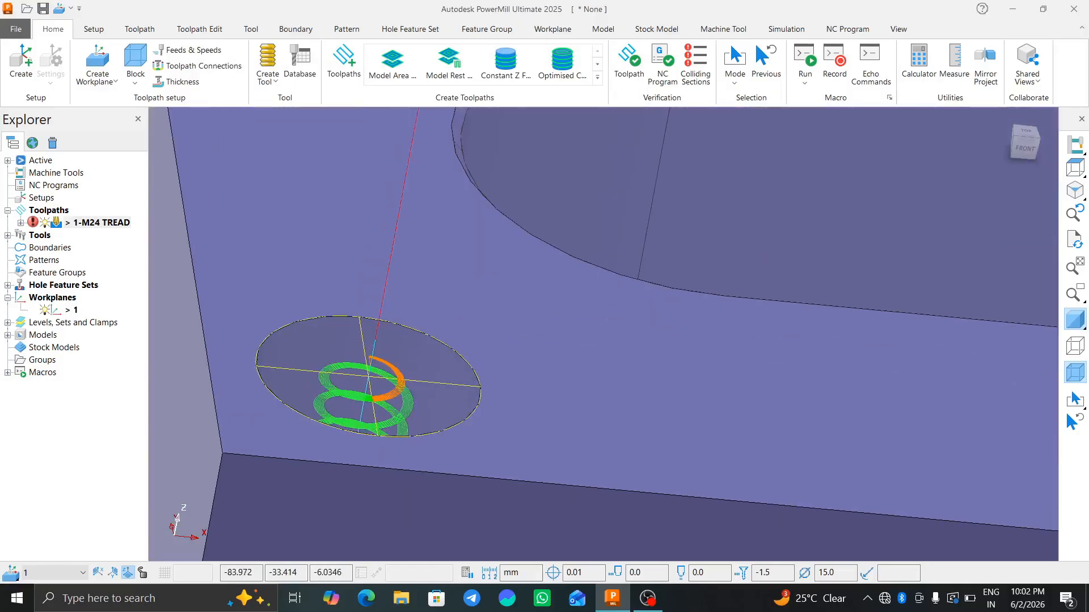
scroll(587, 363, "up", 1)
middle_click_drag(587, 363, 584, 370)
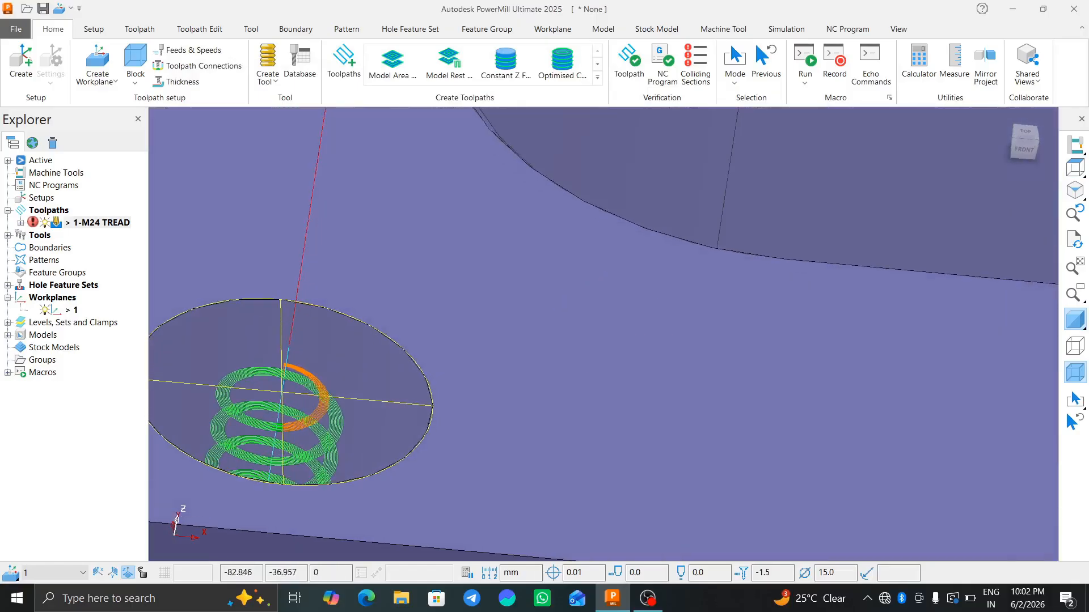
right_click(99, 222)
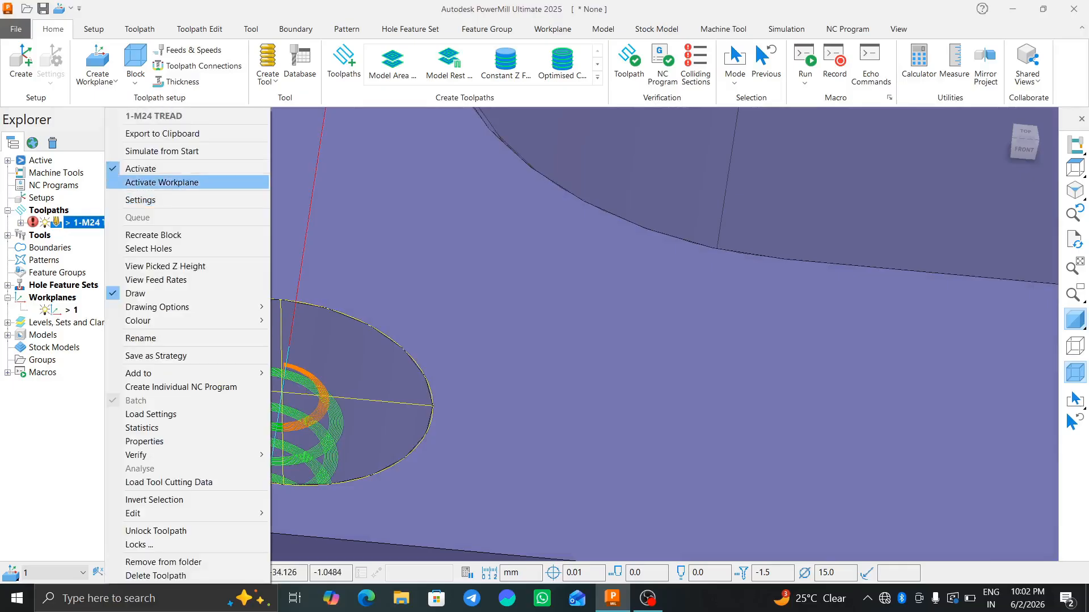
left_click(140, 200)
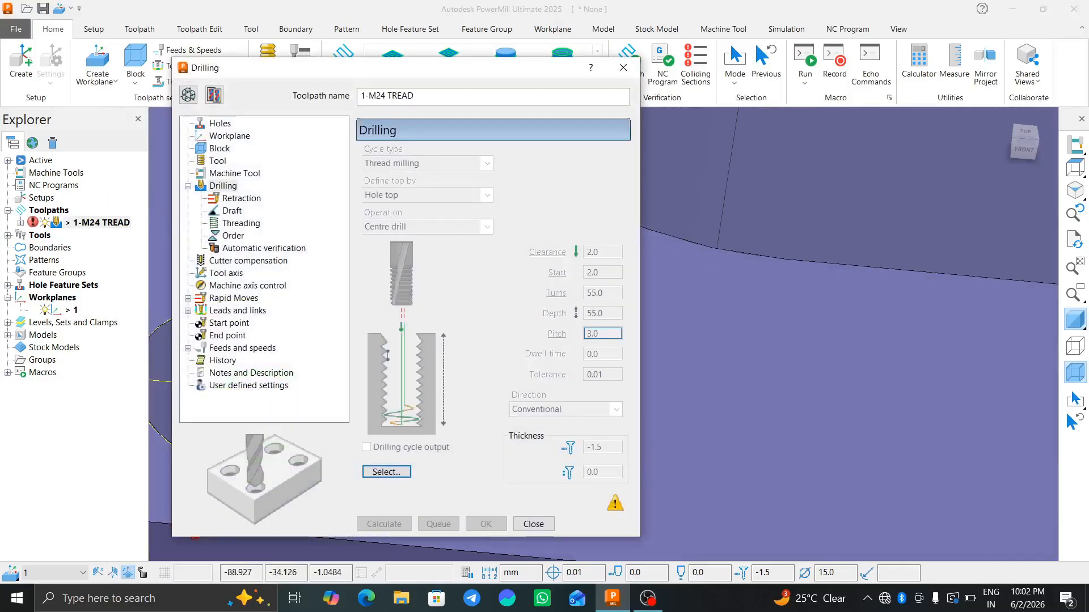
left_click_drag(283, 68, 533, 52)
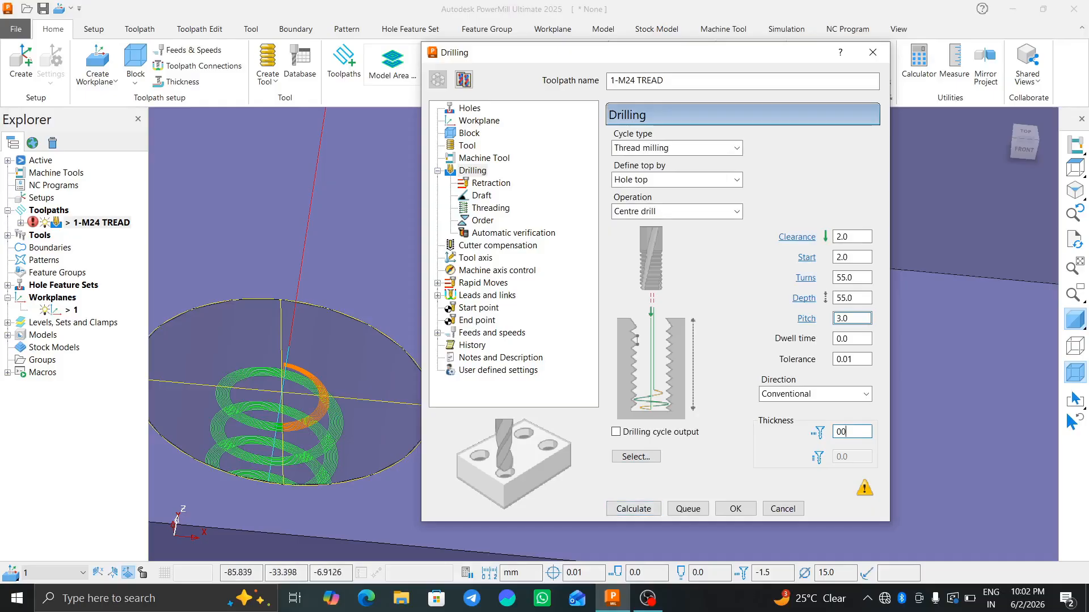
left_click(633, 509)
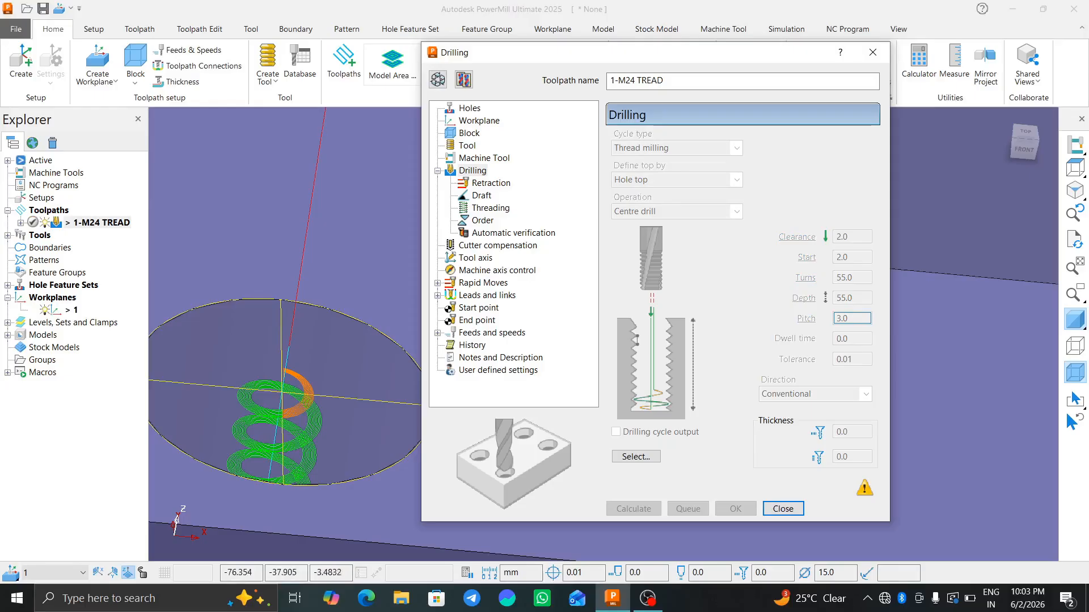
- Make the toolpath editable again, set its radial thickness to -1.5, recalculate it, and close its settings after reviewing the threading parameters
left_click(466, 145)
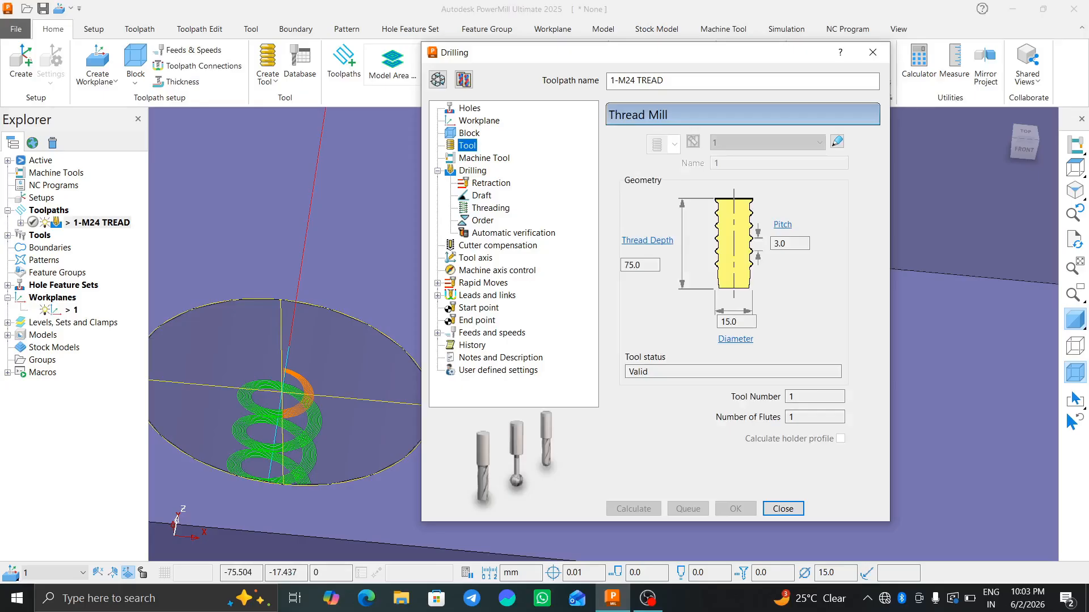
left_click(472, 170)
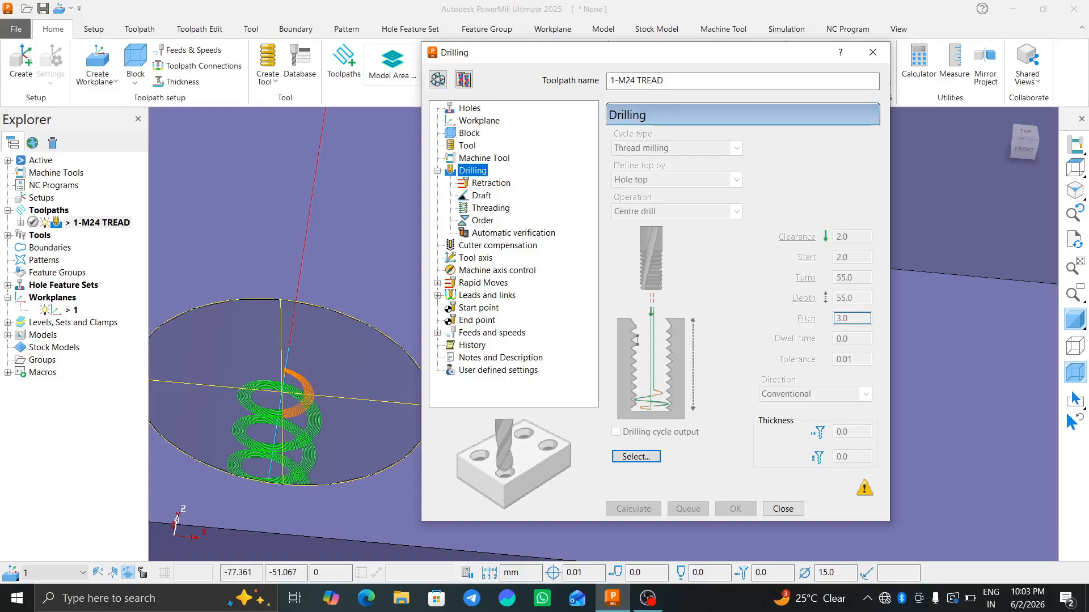
left_click(437, 79)
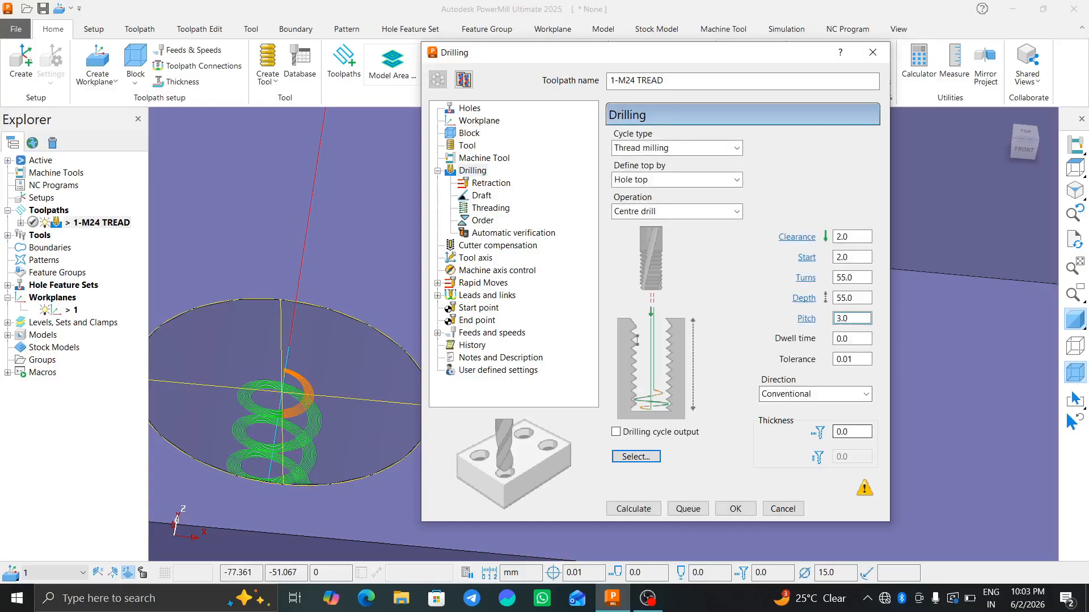
left_click(852, 432)
type("-1.5")
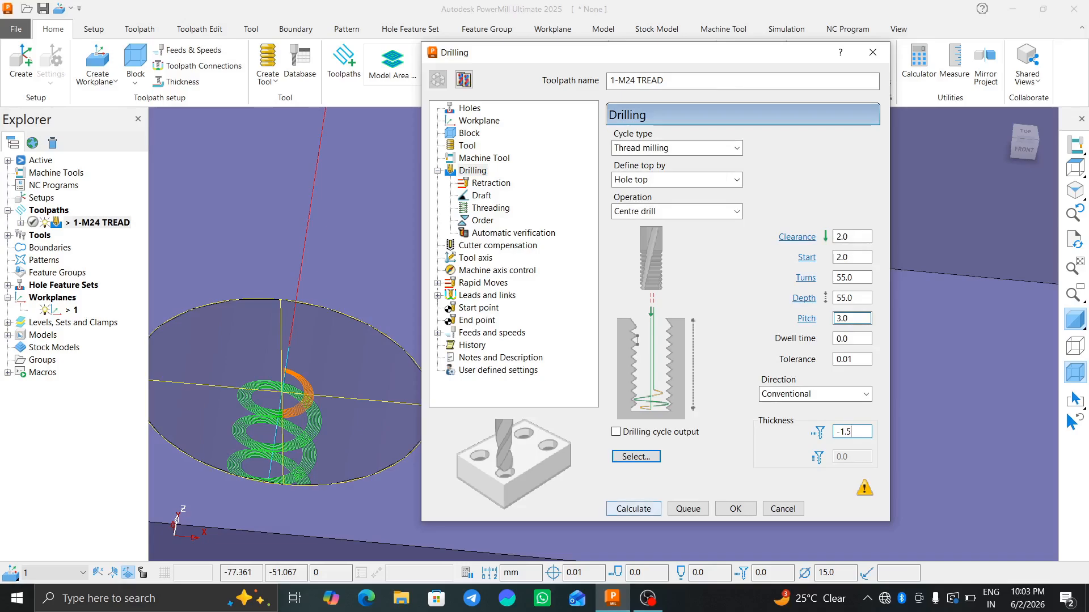
key("Return")
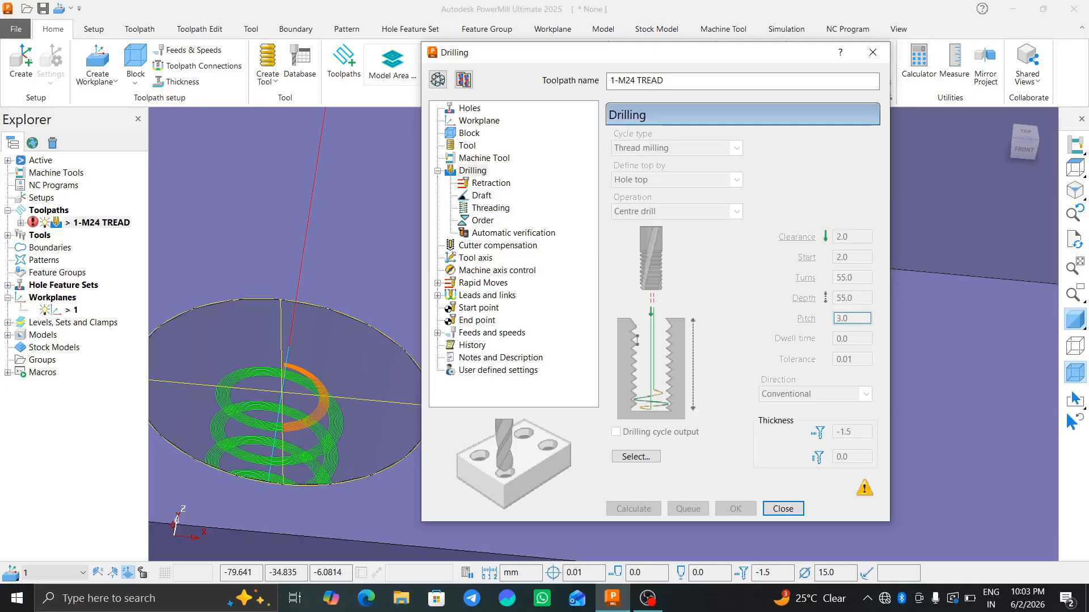
left_click(491, 208)
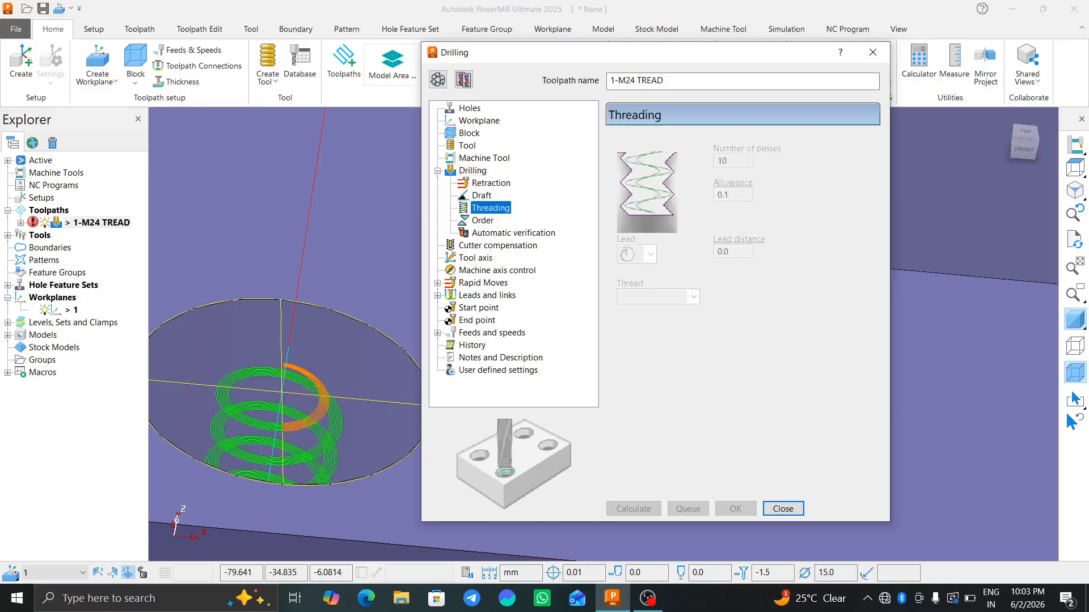
key("Escape")
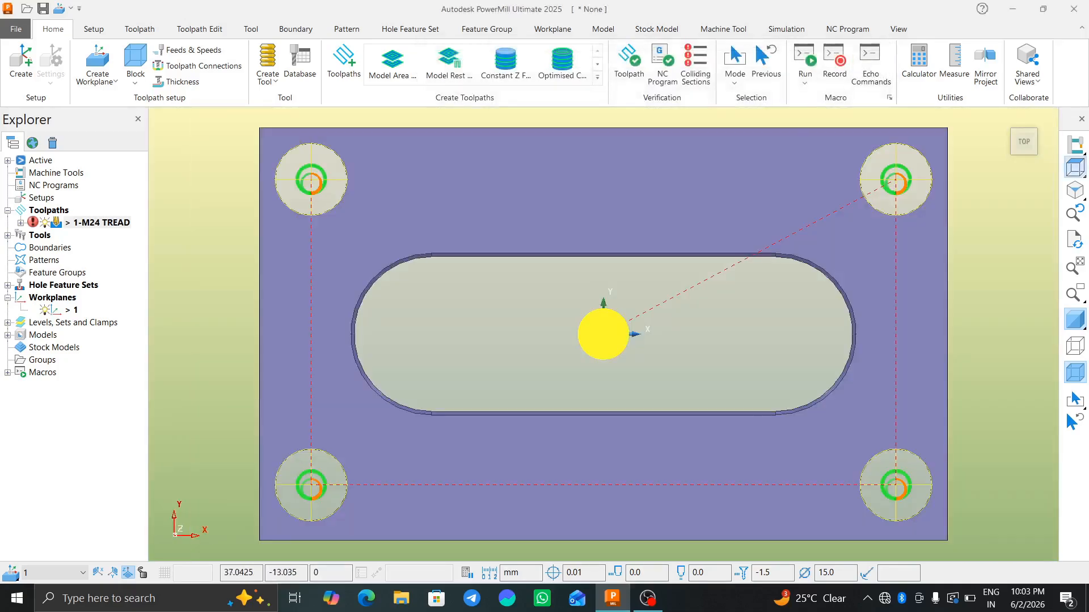
- Hide the 1-M24 TREAD toolpath in the model view and create an individual NC program from it
middle_click_drag(731, 379, 784, 310)
left_click(45, 222)
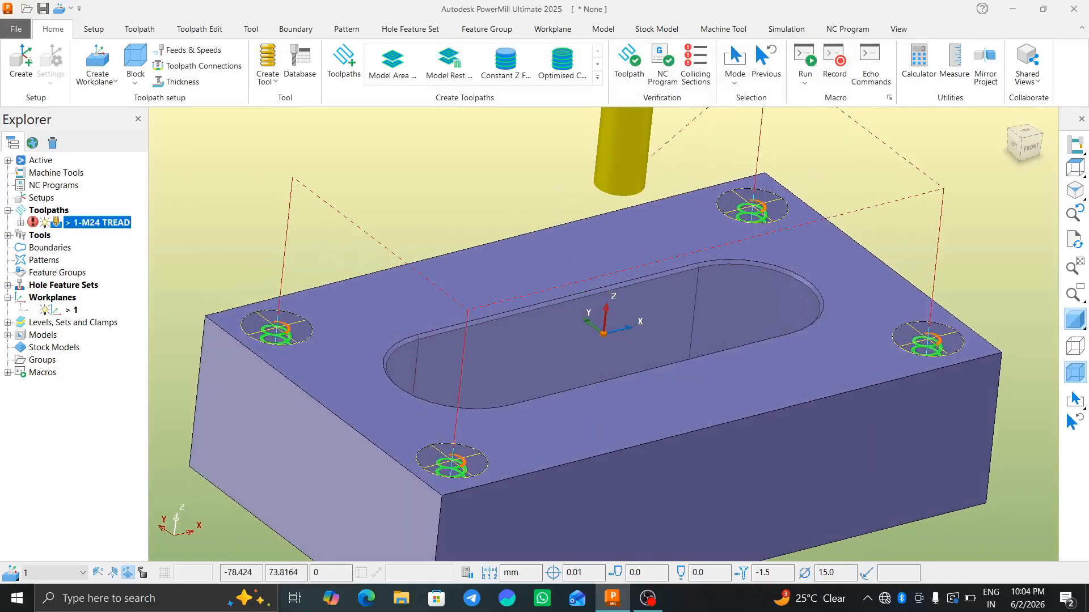
right_click(88, 222)
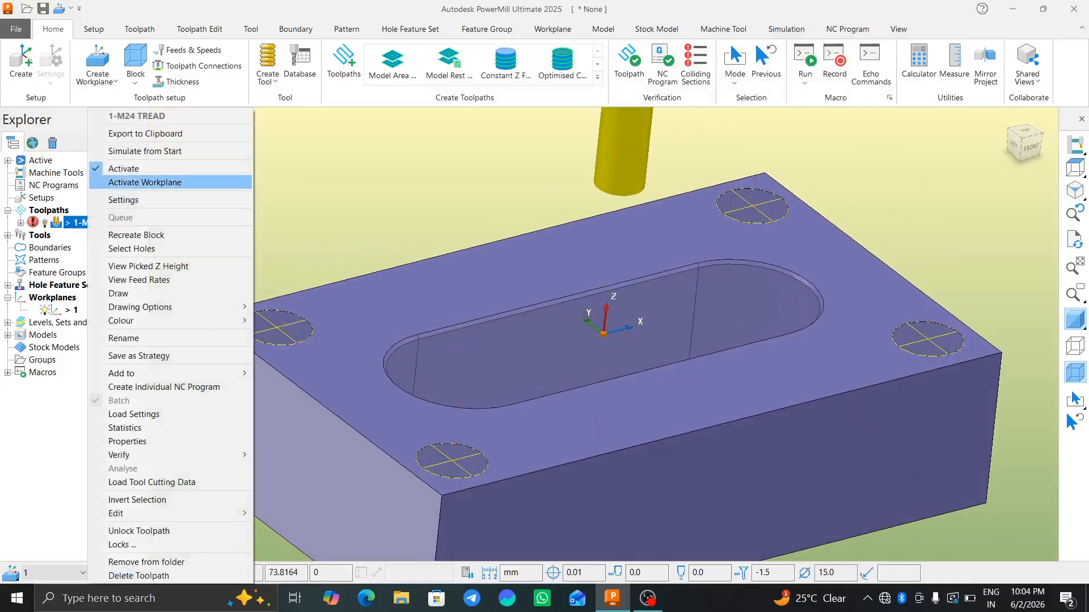
left_click(164, 387)
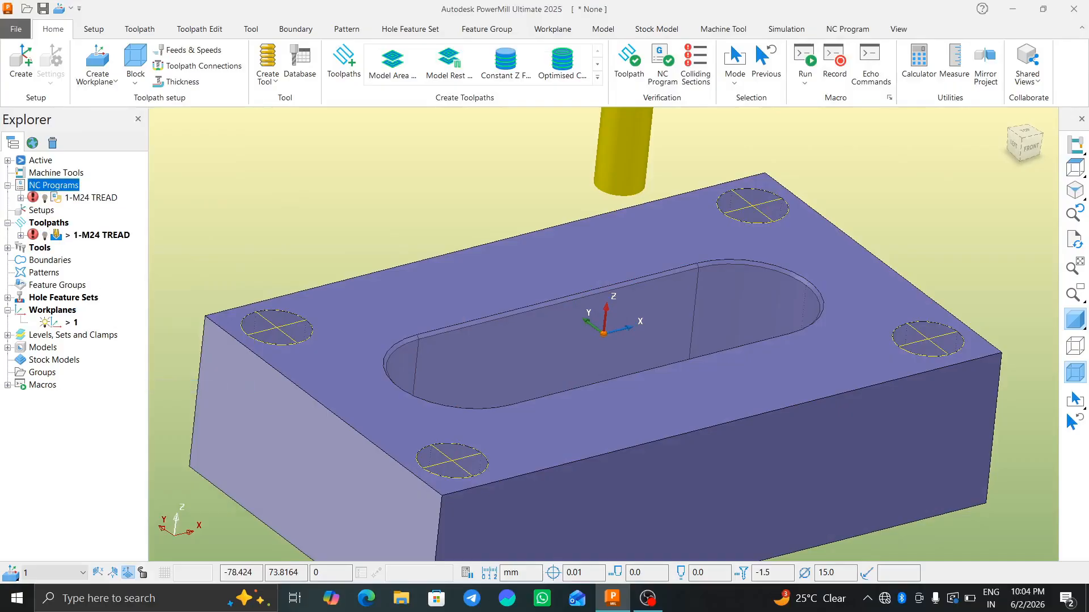
- Try to write the 1-M24 TREAD NC program and dismiss the resulting dialogs
right_click(86, 198)
left_click(102, 165)
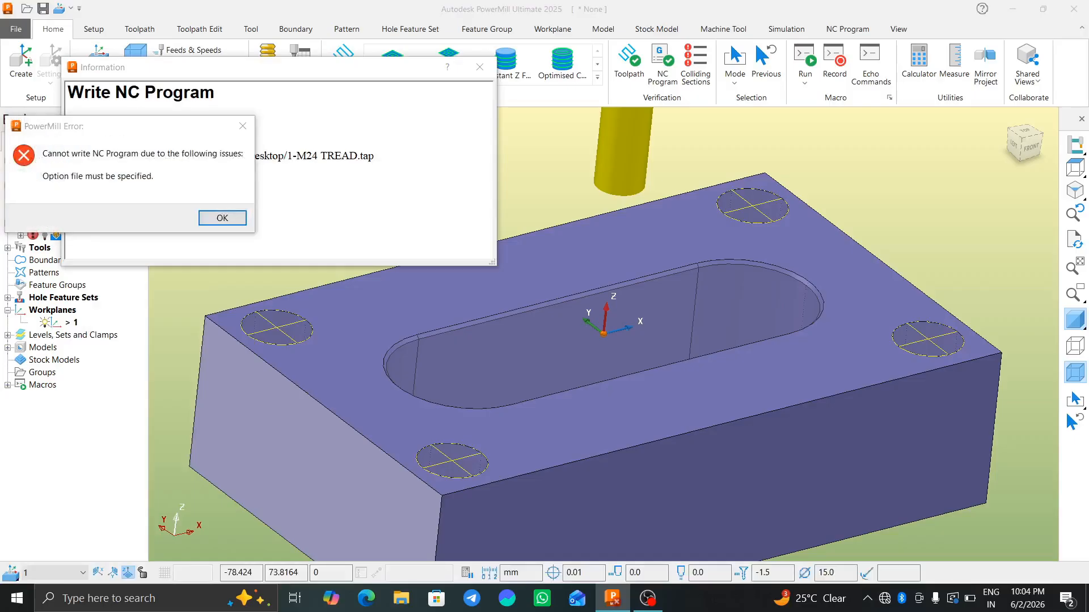
key("Return")
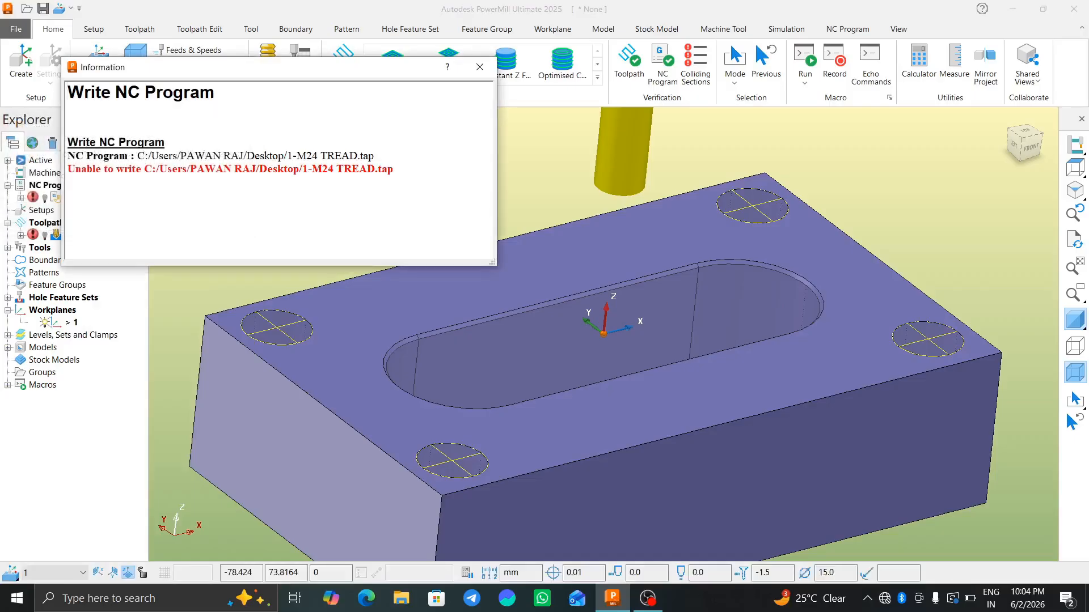
left_click(479, 67)
- Assign the local Ultra Cad option file to the 1-M24 TREAD NC program and accept the edited output settings
left_click(56, 185)
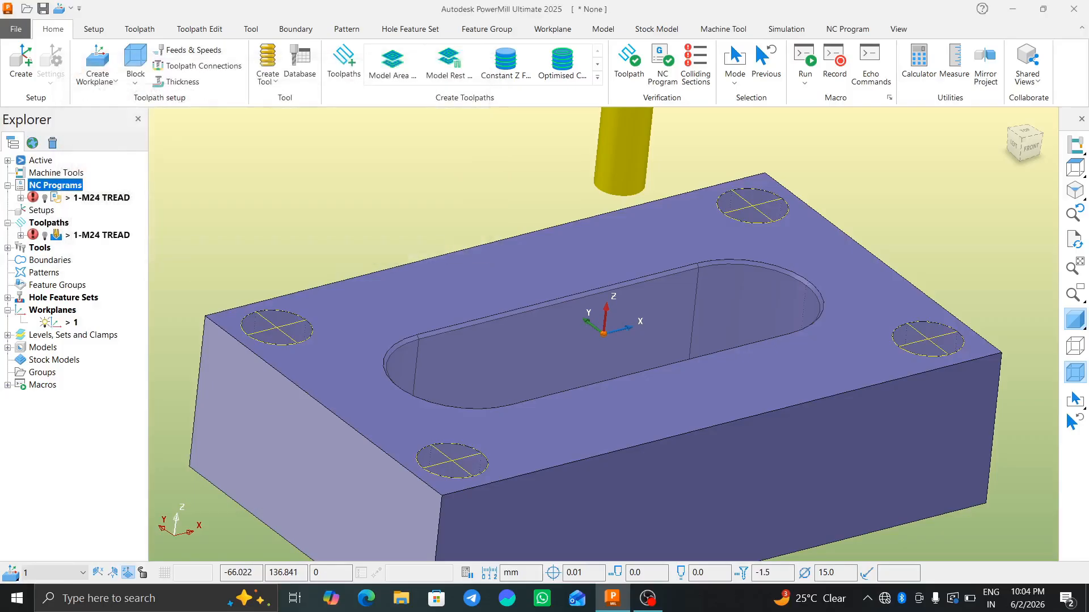
left_click(96, 198)
right_click(96, 198)
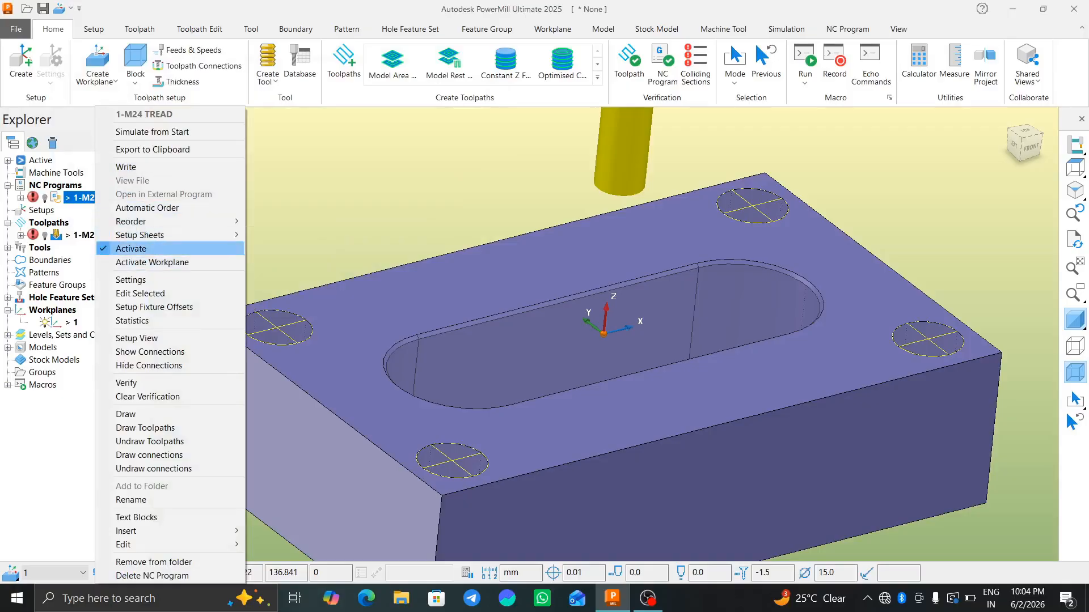
left_click(140, 293)
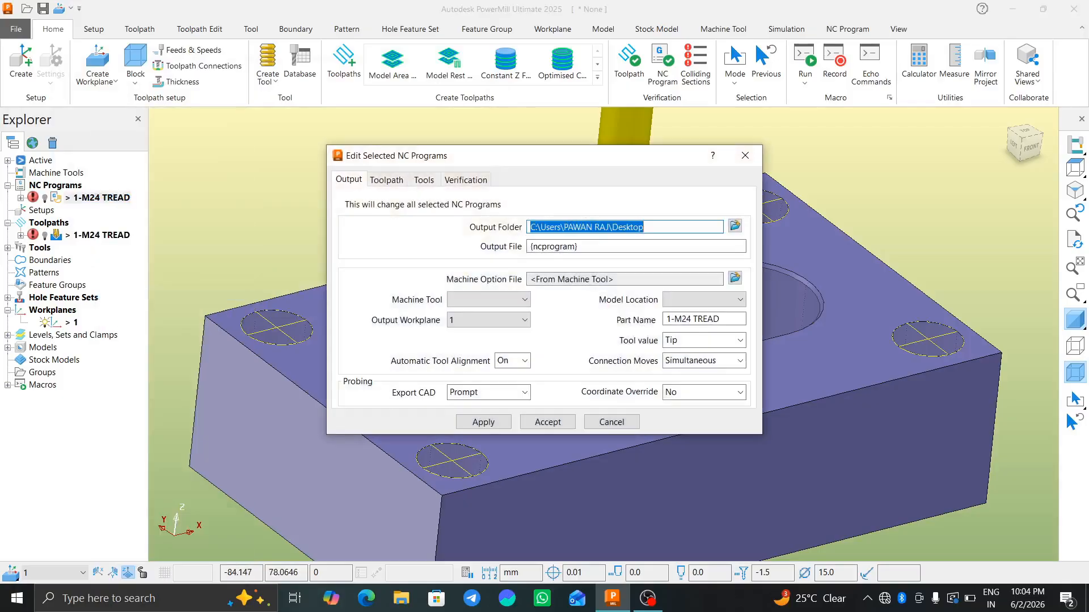
left_click(734, 278)
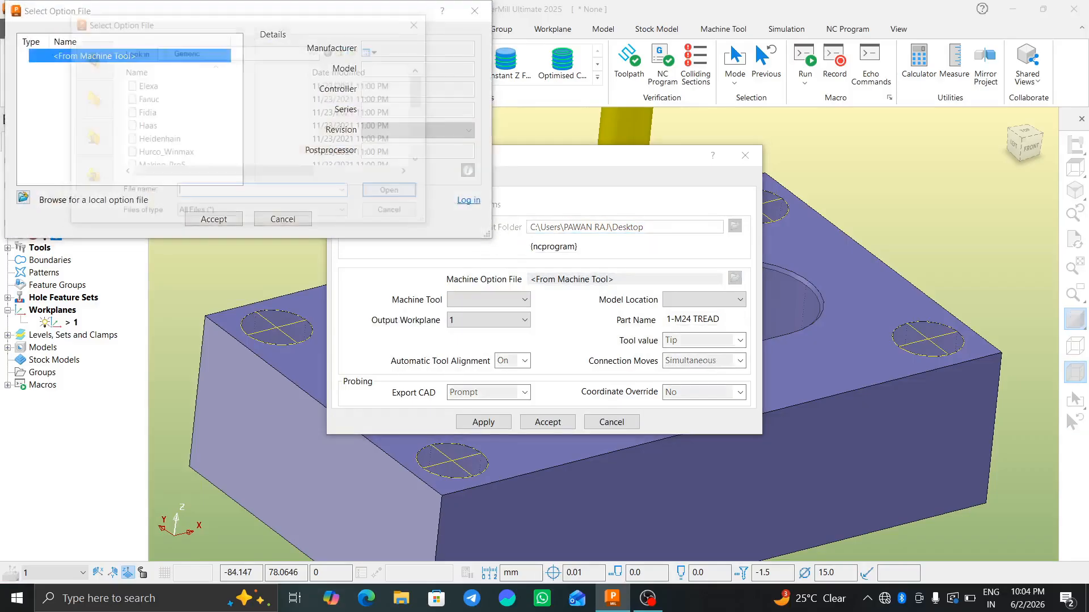
left_click(23, 197)
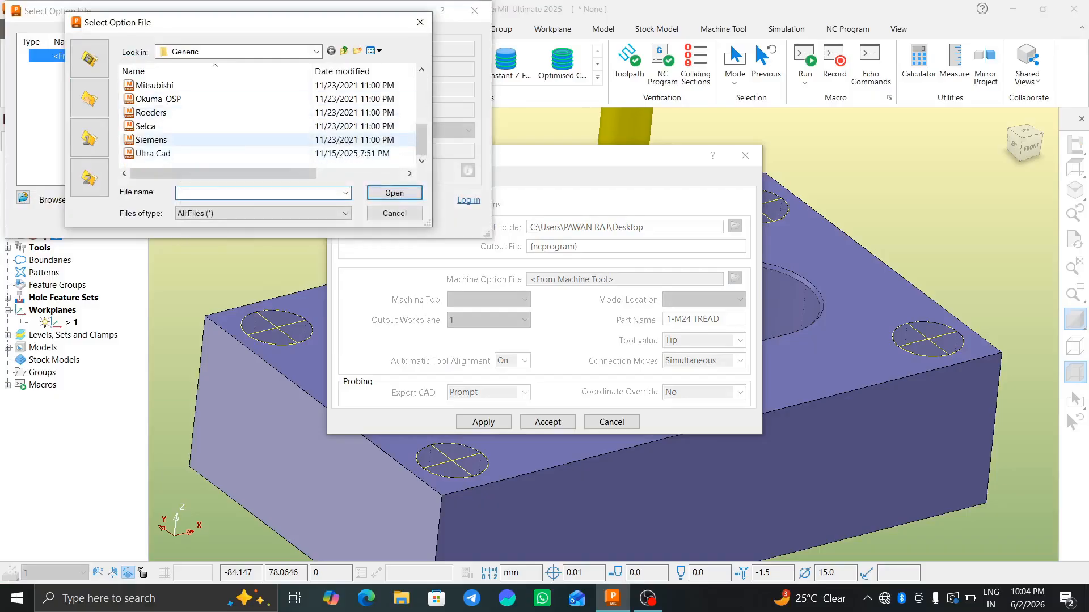
left_click(153, 153)
left_click(395, 192)
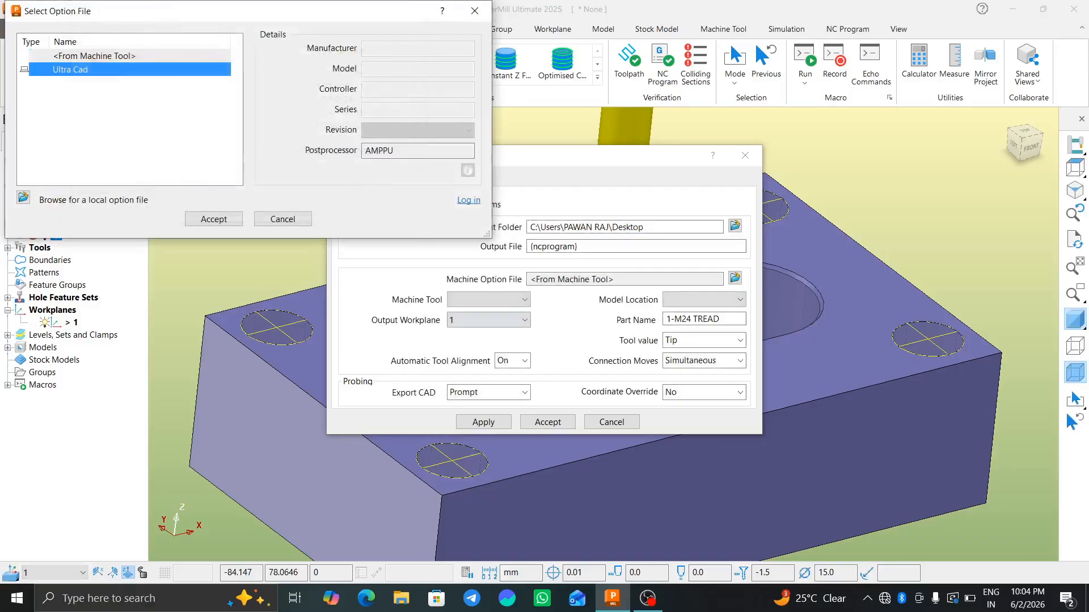
left_click(213, 219)
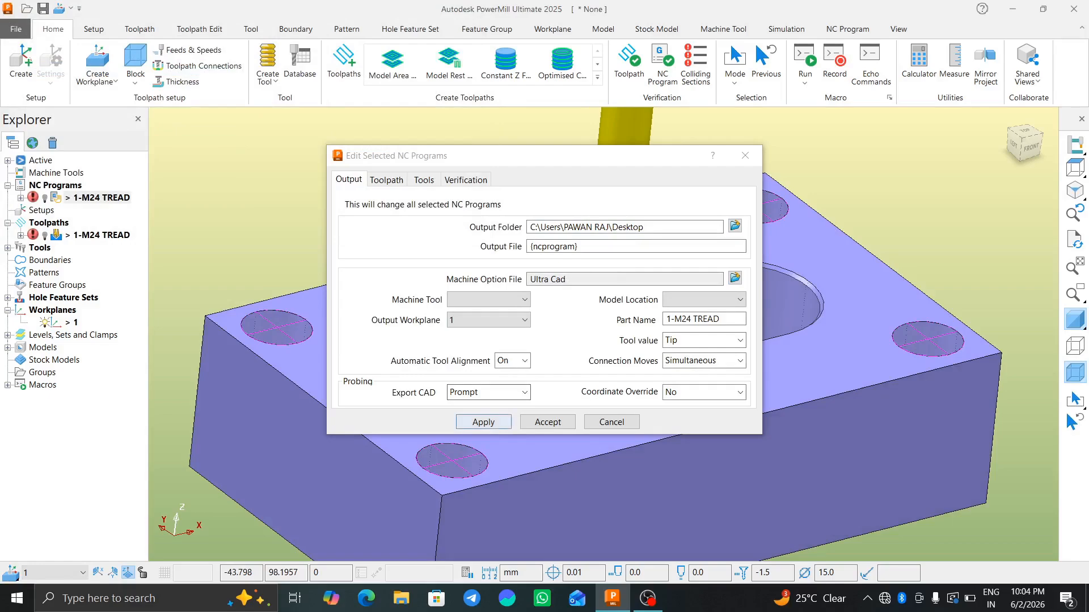
left_click(548, 422)
- Write the 1-M24 TREAD NC program and minimize the application to reach the desktop
right_click(96, 198)
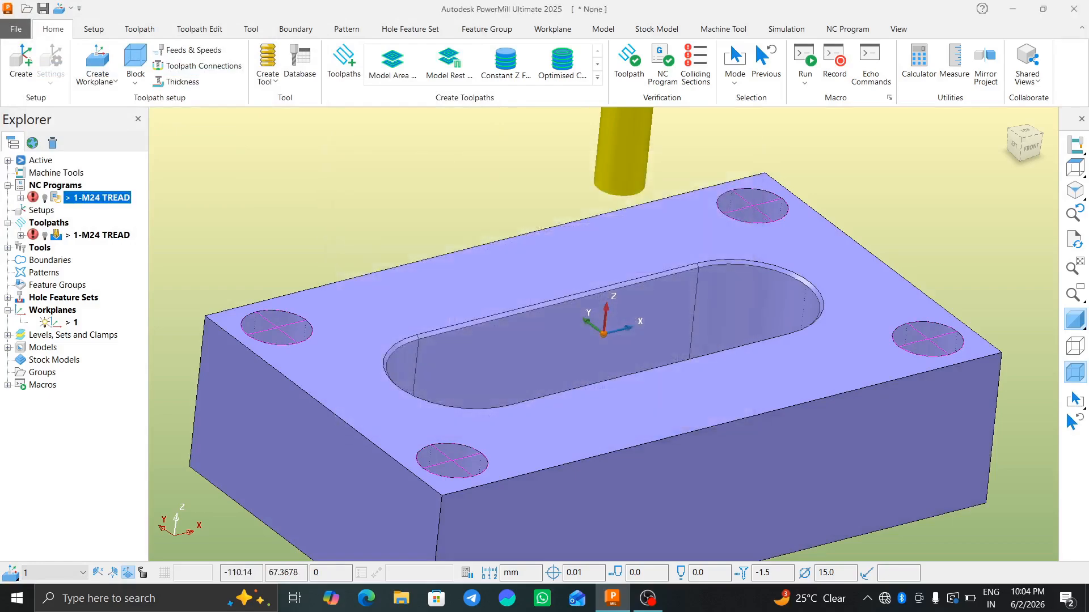
left_click(128, 167)
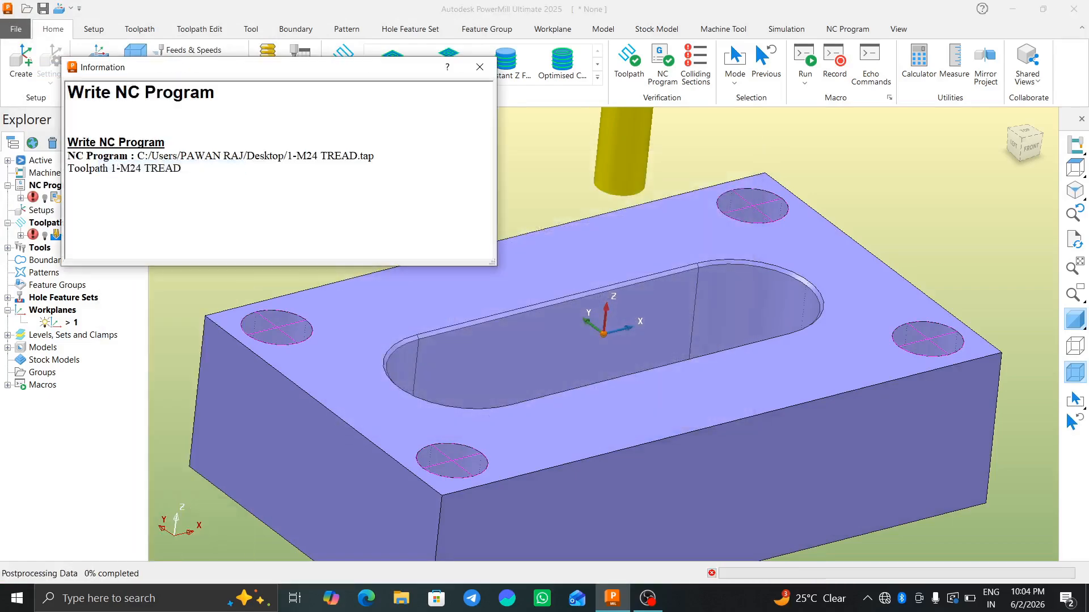
left_click(1012, 8)
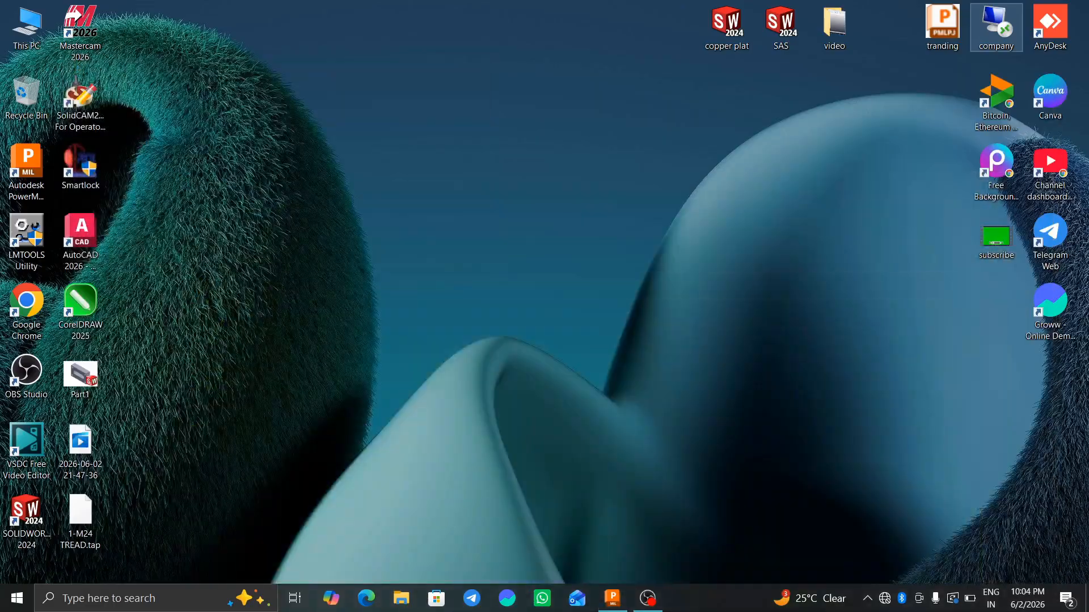
- Open the 1-M24 TREAD.tap file from the desktop in Notepad, keeping Notepad as the default for .tap files
double_click(80, 519)
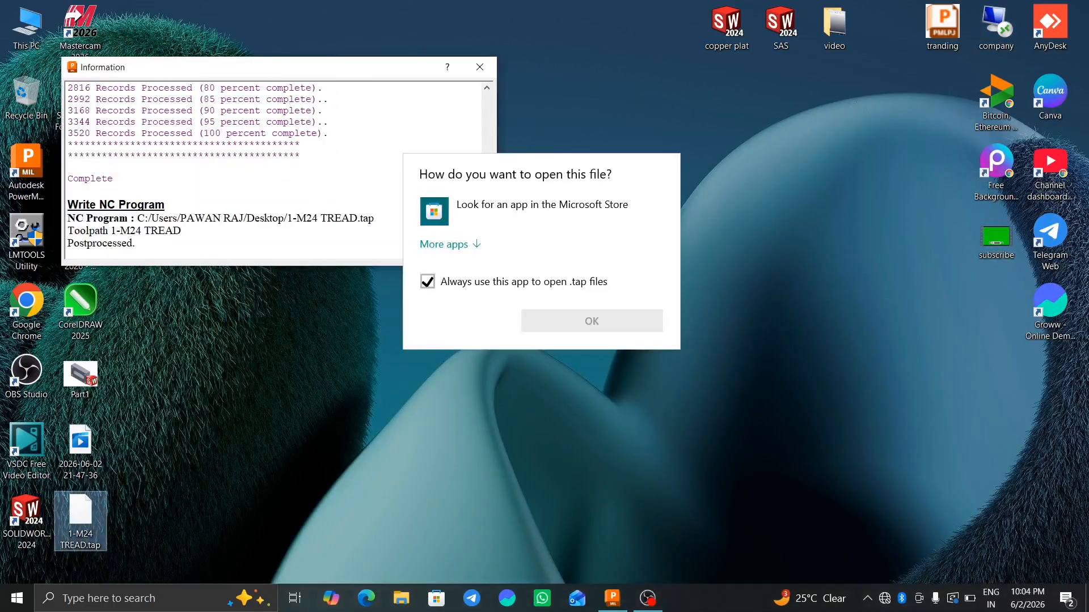
left_click(479, 67)
left_click(479, 67)
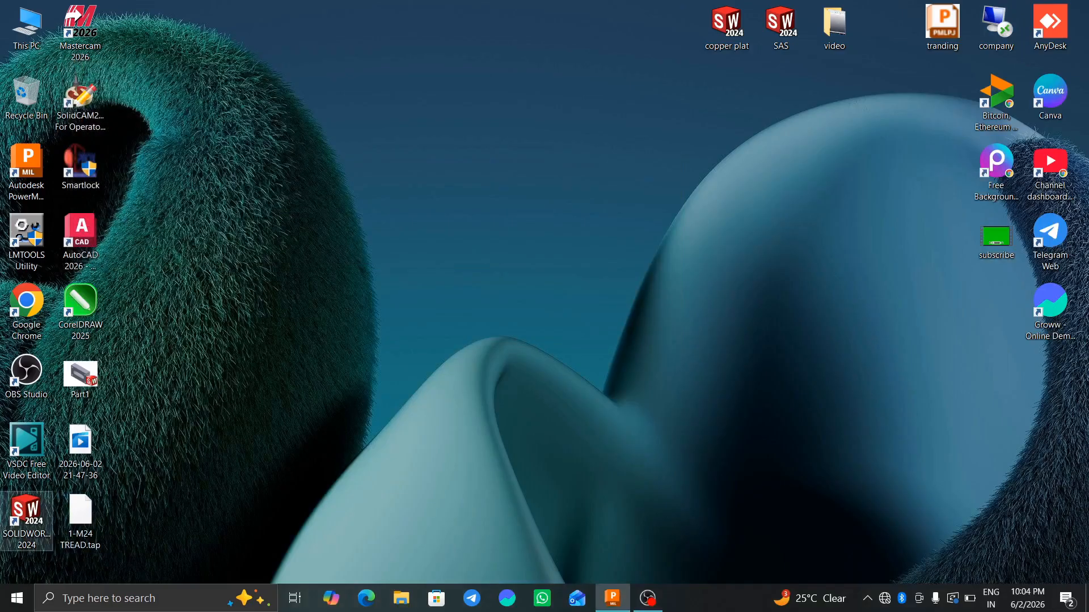
double_click(79, 519)
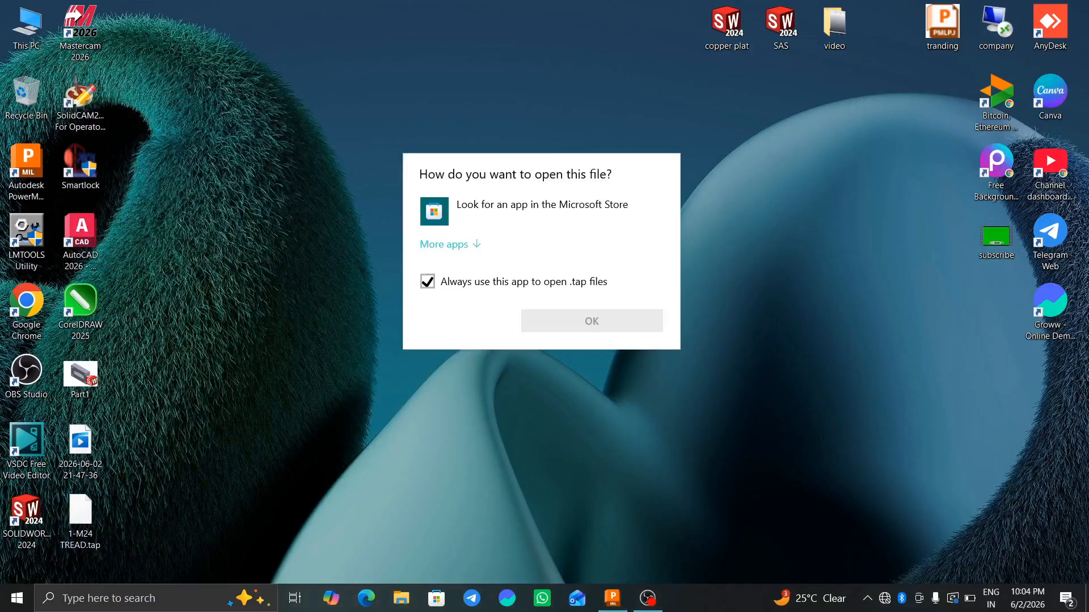
left_click(444, 244)
left_click(465, 391)
left_click(591, 493)
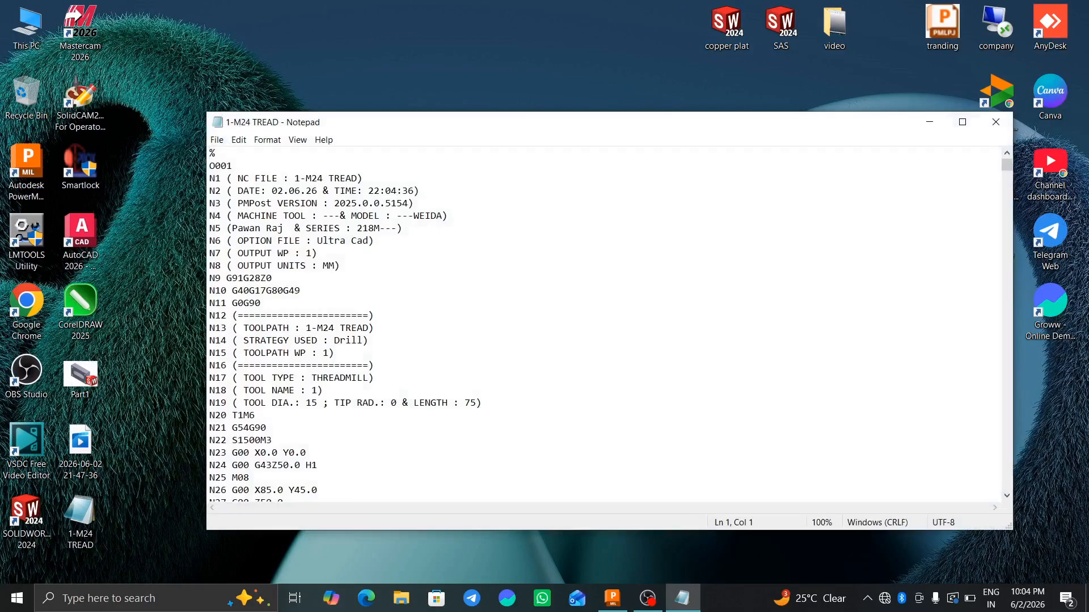
- Review the header and first thread milling moves of the 1-M24 TREAD code in a maximized window, and close the file
left_click(963, 121)
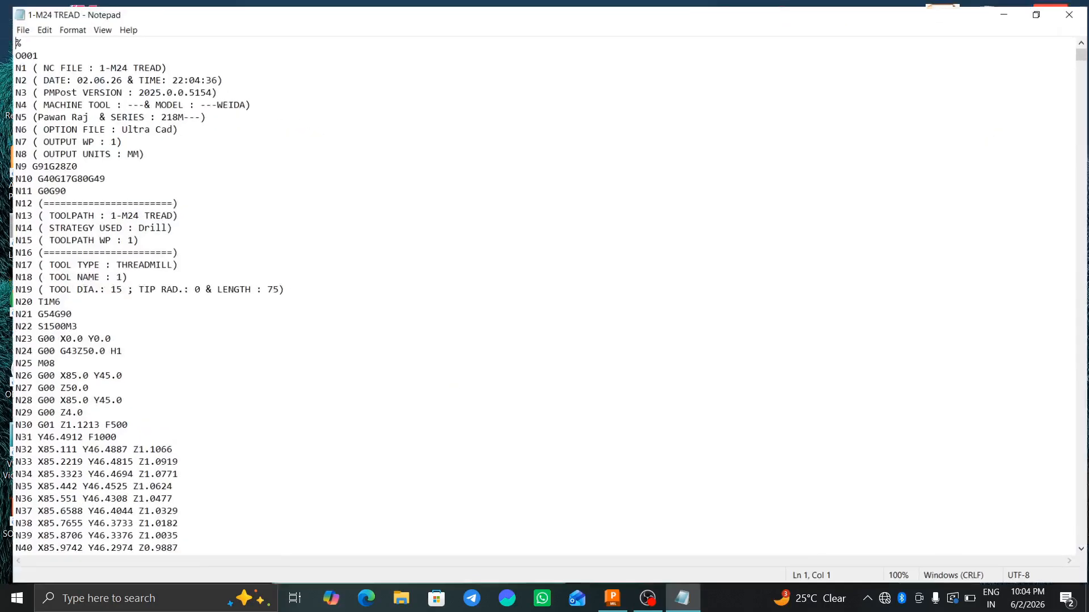
scroll(538, 292, "down", 3)
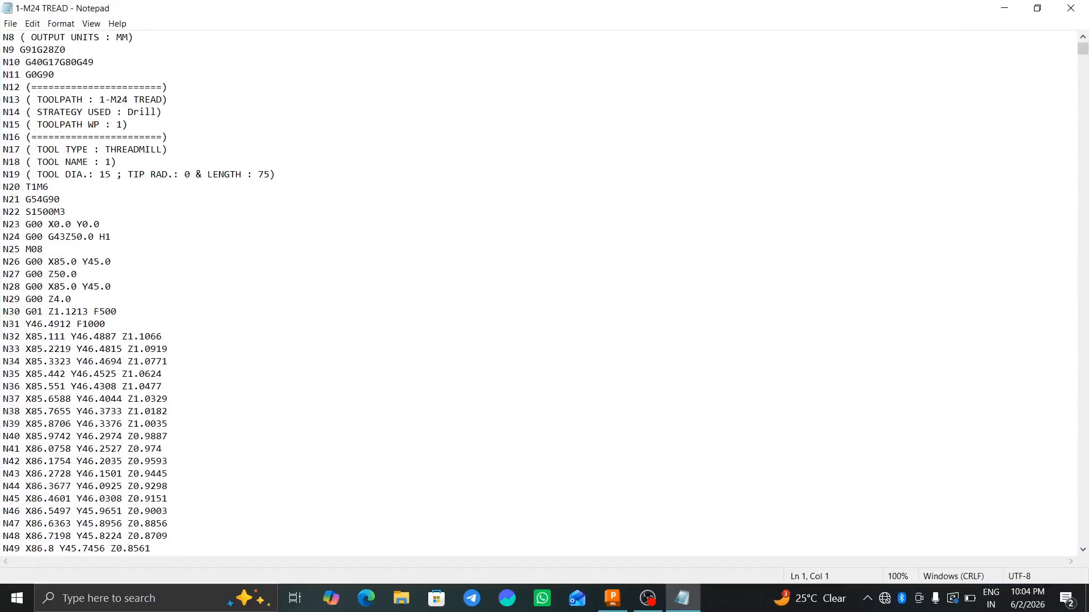
left_click_drag(3, 374, 74, 399)
left_click_drag(2, 487, 99, 499)
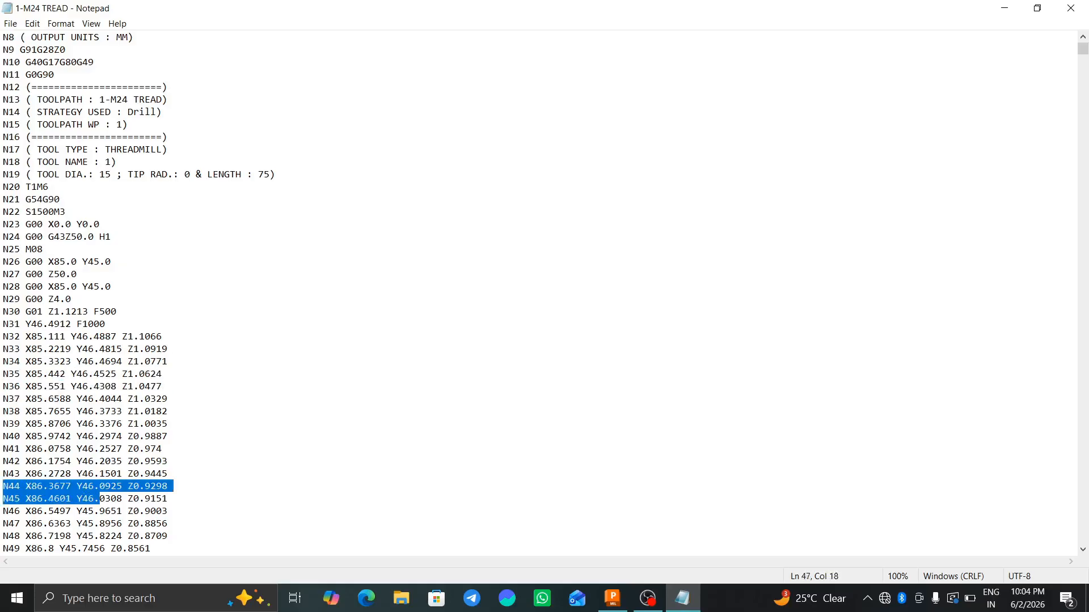
left_click(116, 523)
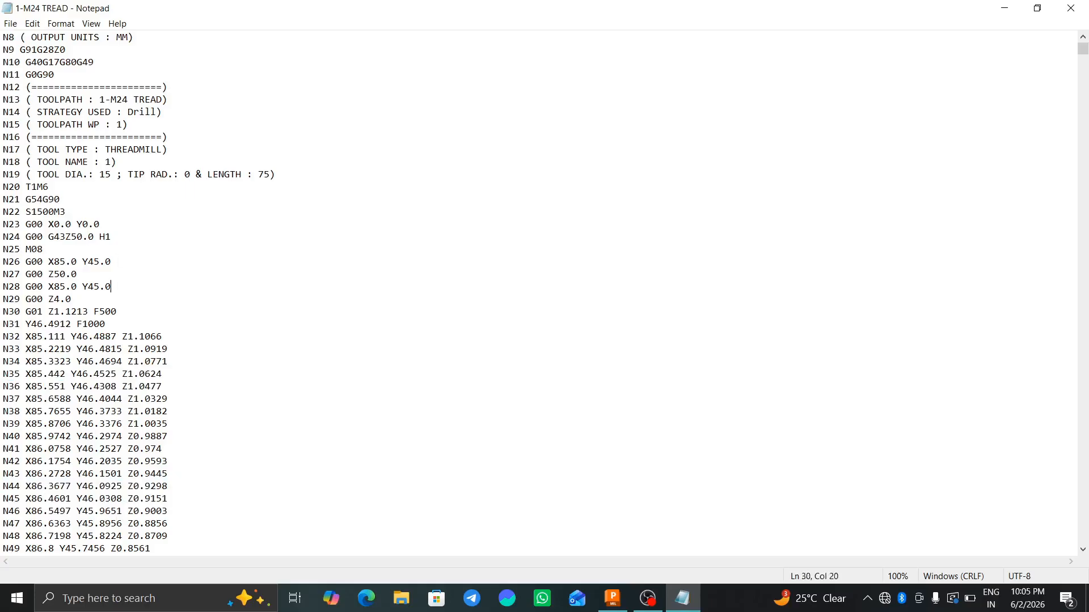
left_click(1070, 8)
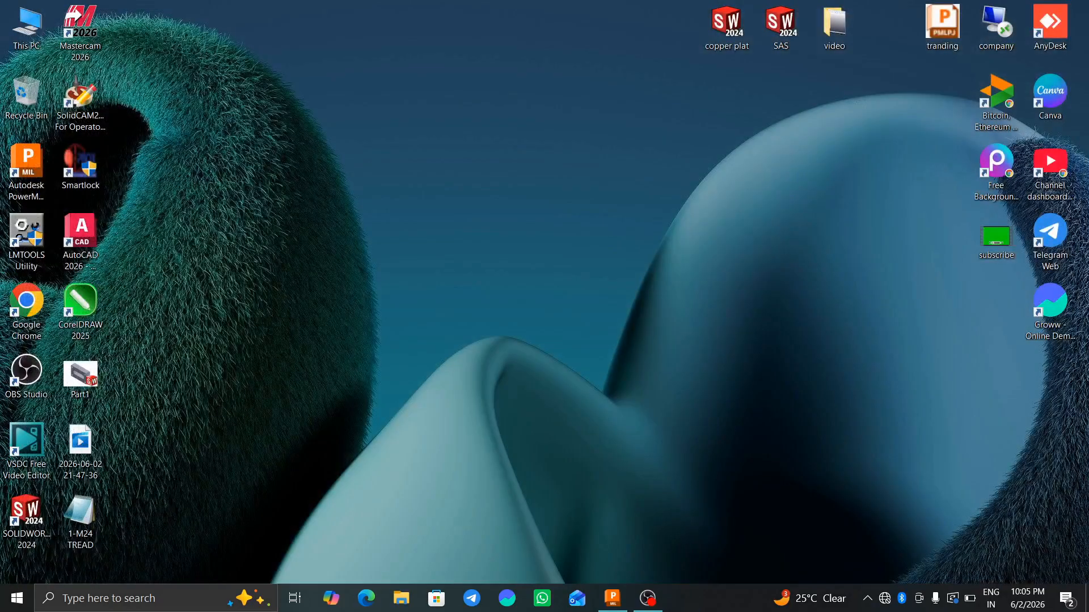
- Switch back to PowerMill, dismiss the NC program report, and reactivate the 1-M24 TREAD toolpath to display it on the plate
left_click(612, 598)
middle_click_drag(630, 283, 590, 277)
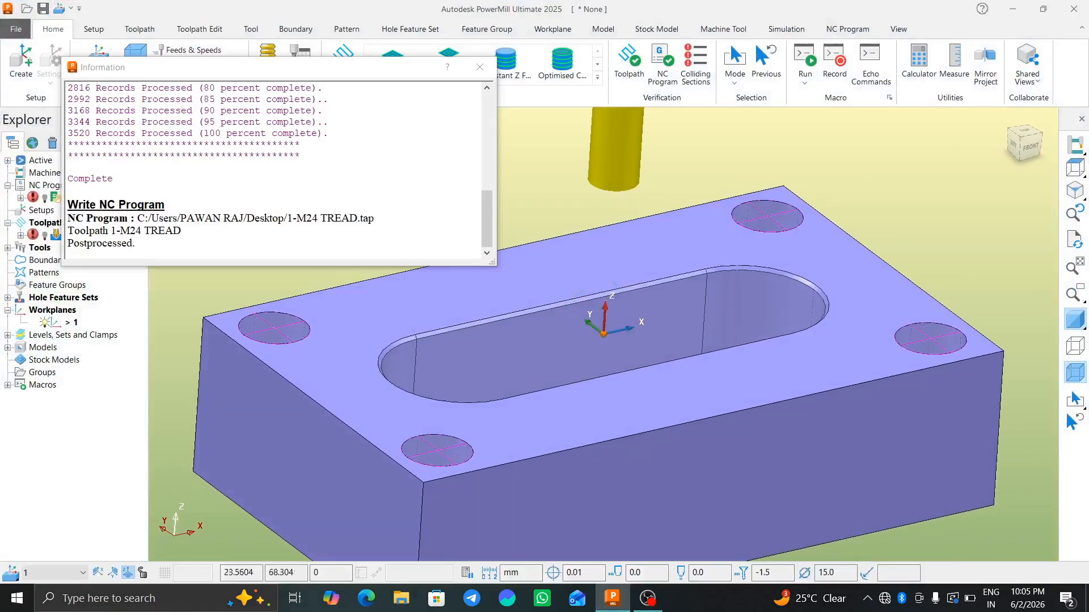
left_click(479, 67)
left_click(97, 235)
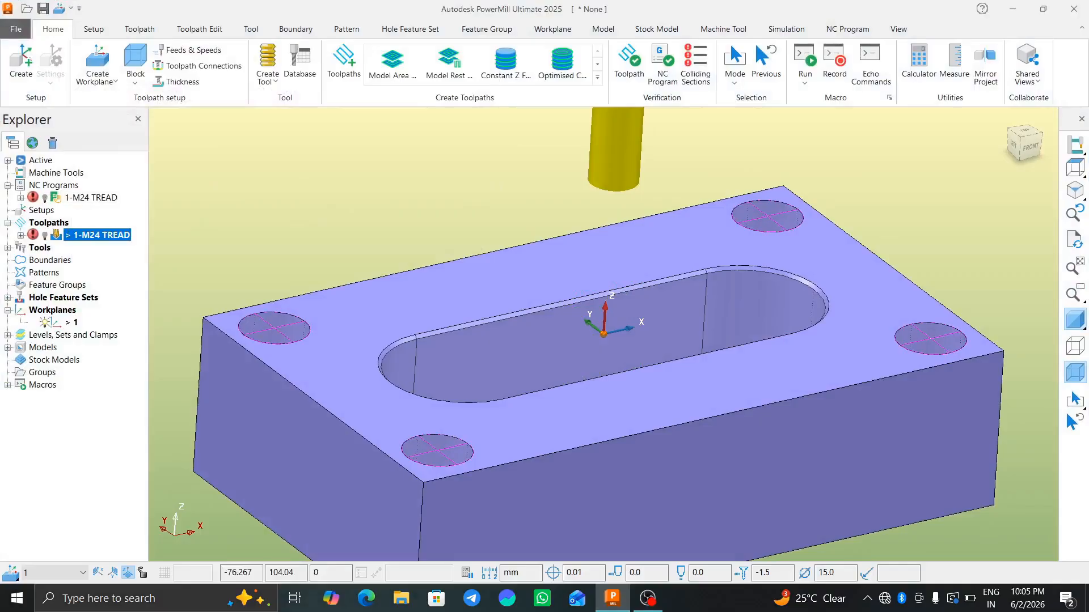
double_click(97, 235)
double_click(97, 236)
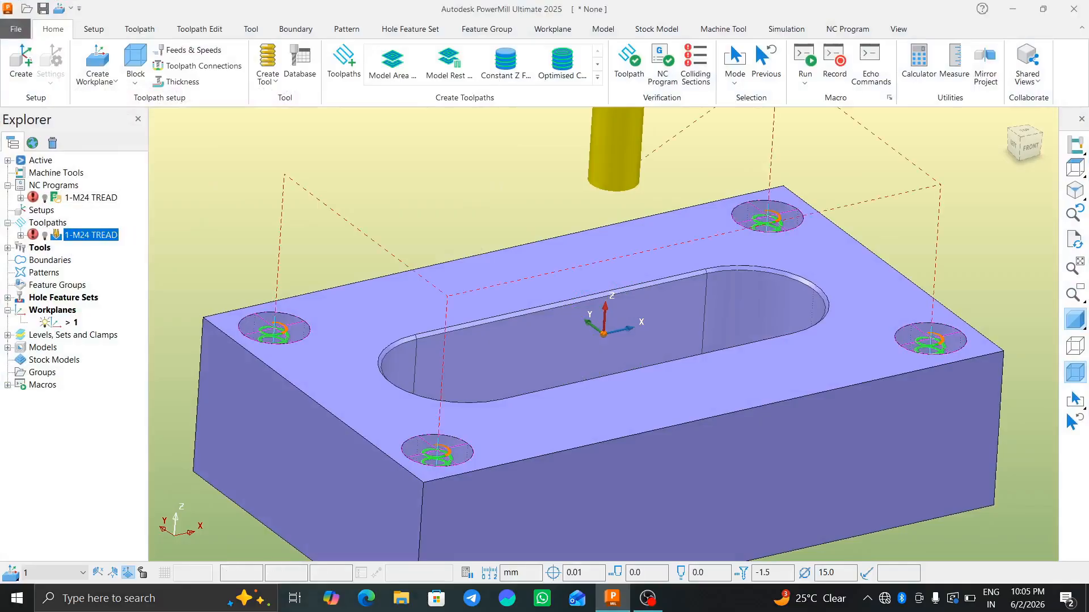
- Examine the 1-M24 TREAD toolpath's thread passes and link moves at the plate's corner holes, up close and as a whole
mouse_move(611, 313)
middle_mouse_down()
mouse_move(584, 343)
mouse_move(632, 373)
mouse_move(631, 361)
middle_mouse_up()
scroll(420, 451, "up", 12)
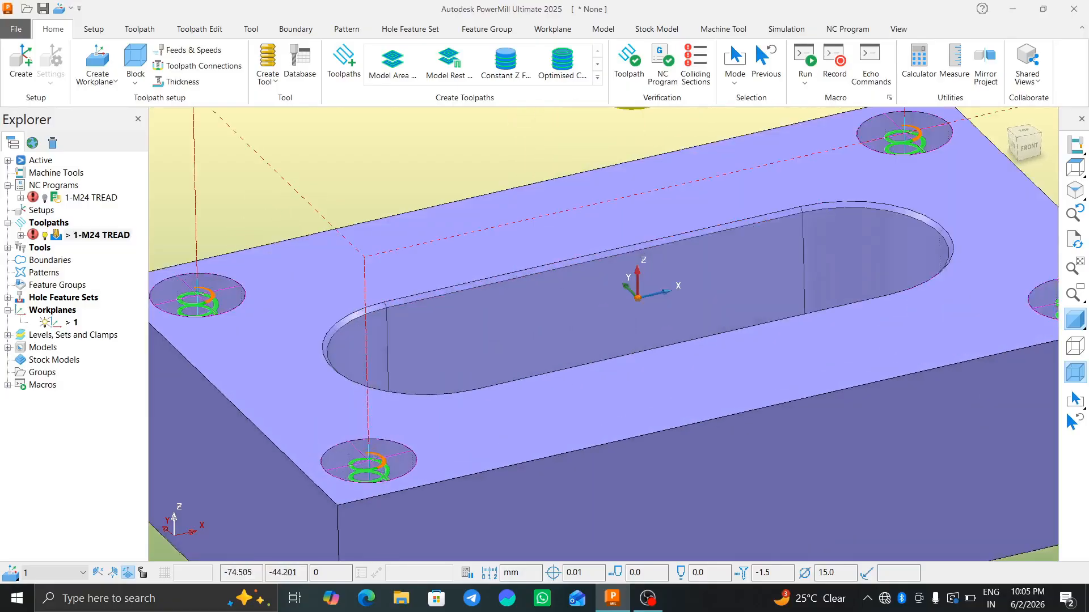
scroll(400, 455, "down", 13)
scroll(408, 455, "up", 2)
scroll(375, 480, "up", 5)
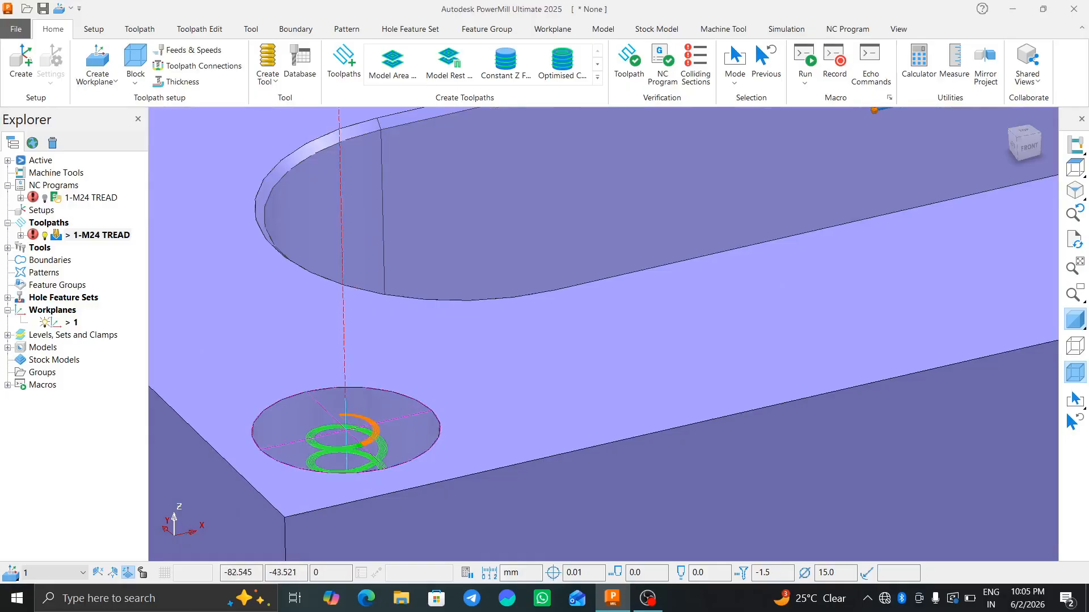
scroll(459, 388, "down", 5)
scroll(439, 340, "down", 5)
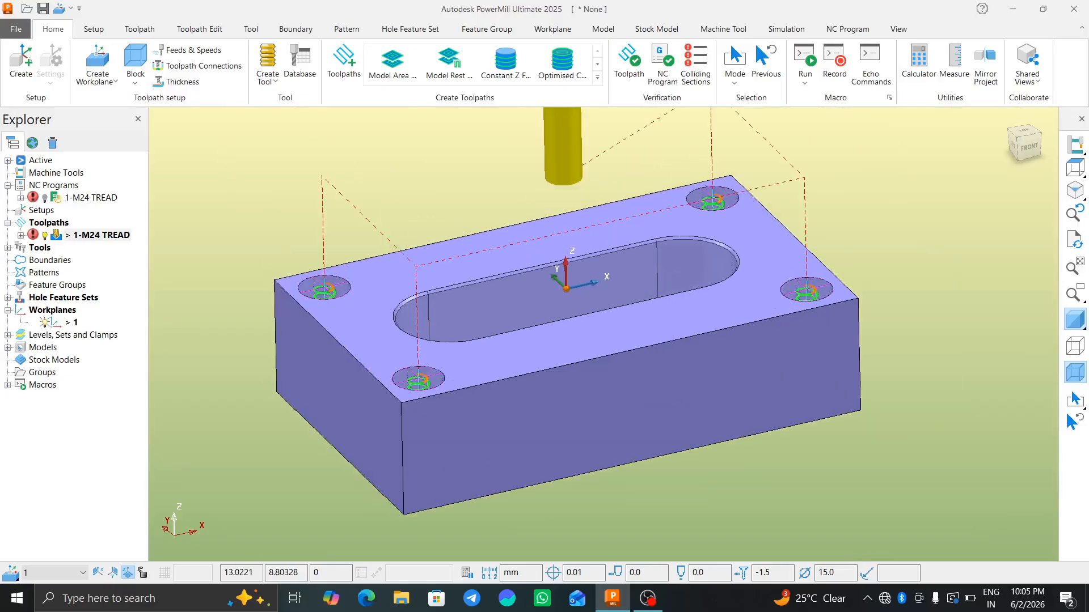
mouse_move(591, 273)
middle_mouse_down()
mouse_move(614, 278)
mouse_move(609, 265)
middle_mouse_up()
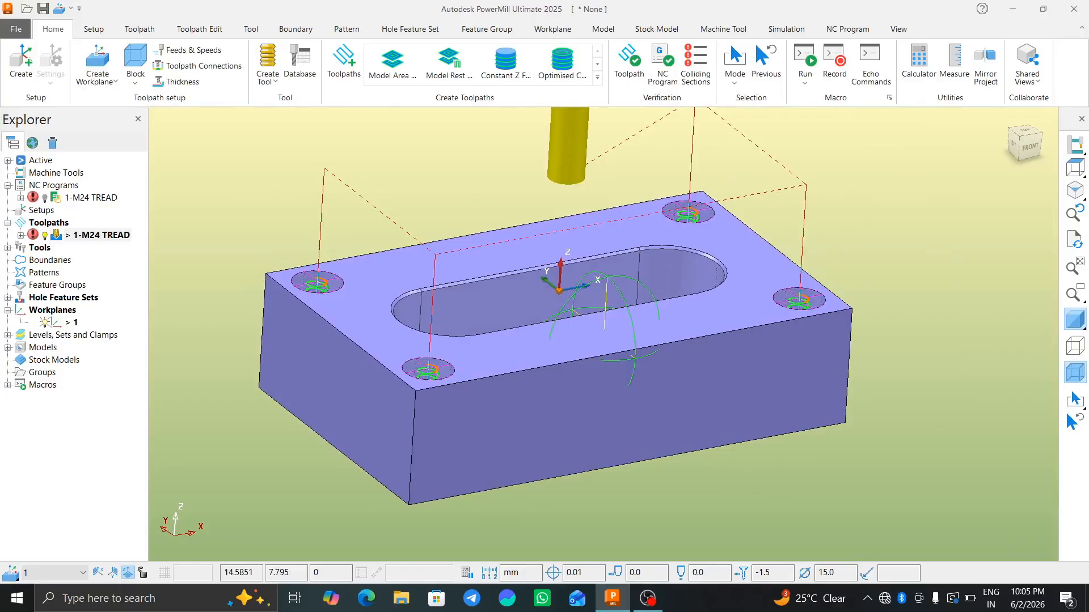